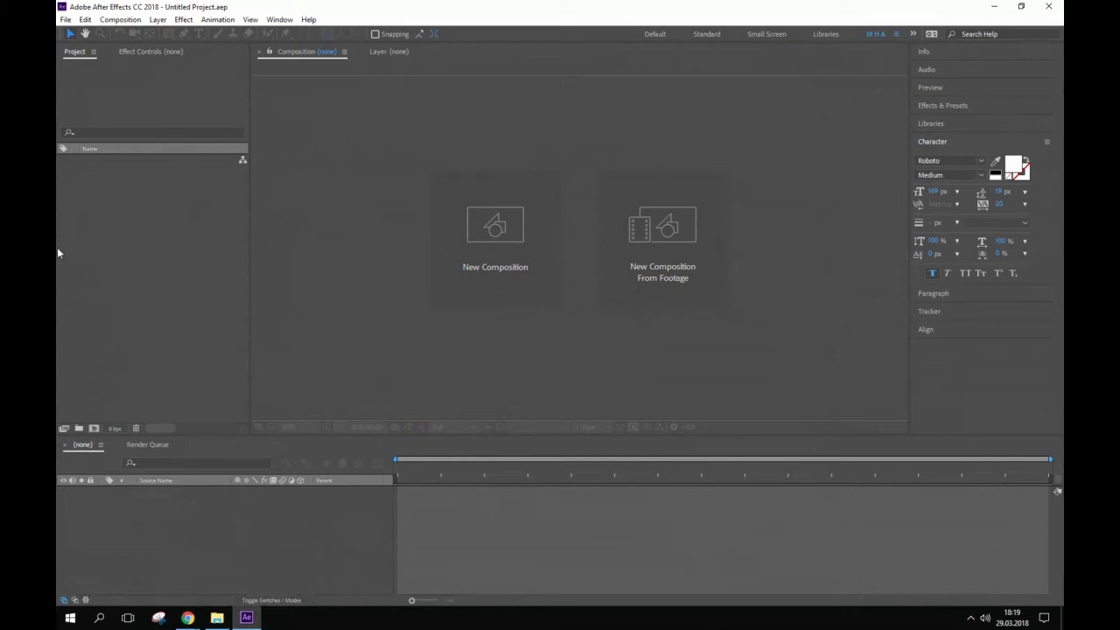
# - Create a 720×480, 29.97 fps, 10-second composition named 'Ana Sahne'
pyautogui.click(120, 19)
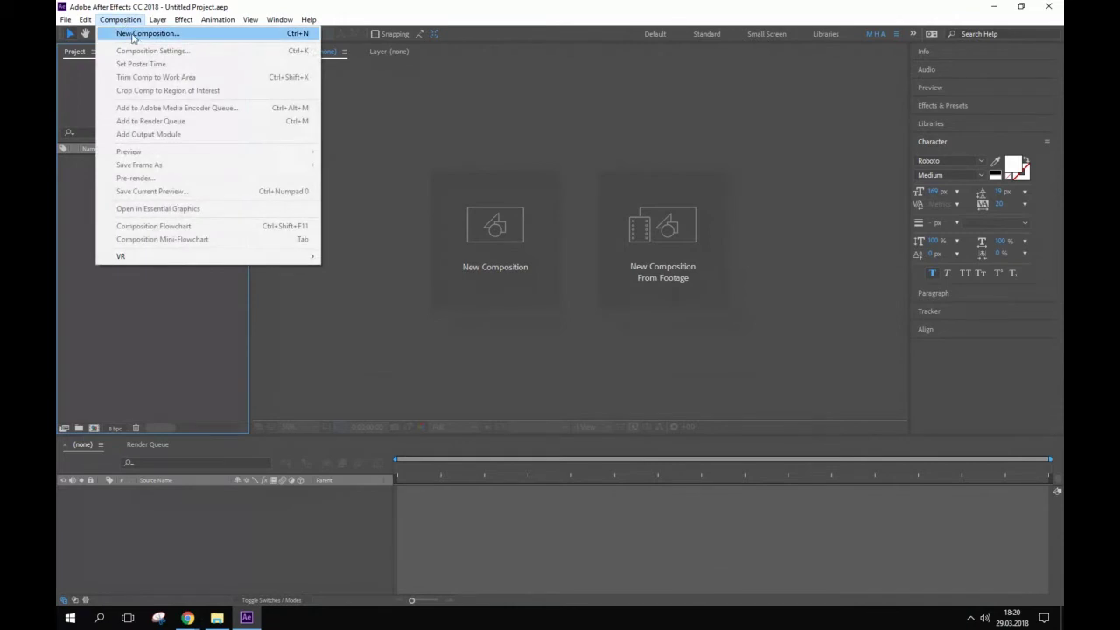
pyautogui.click(138, 35)
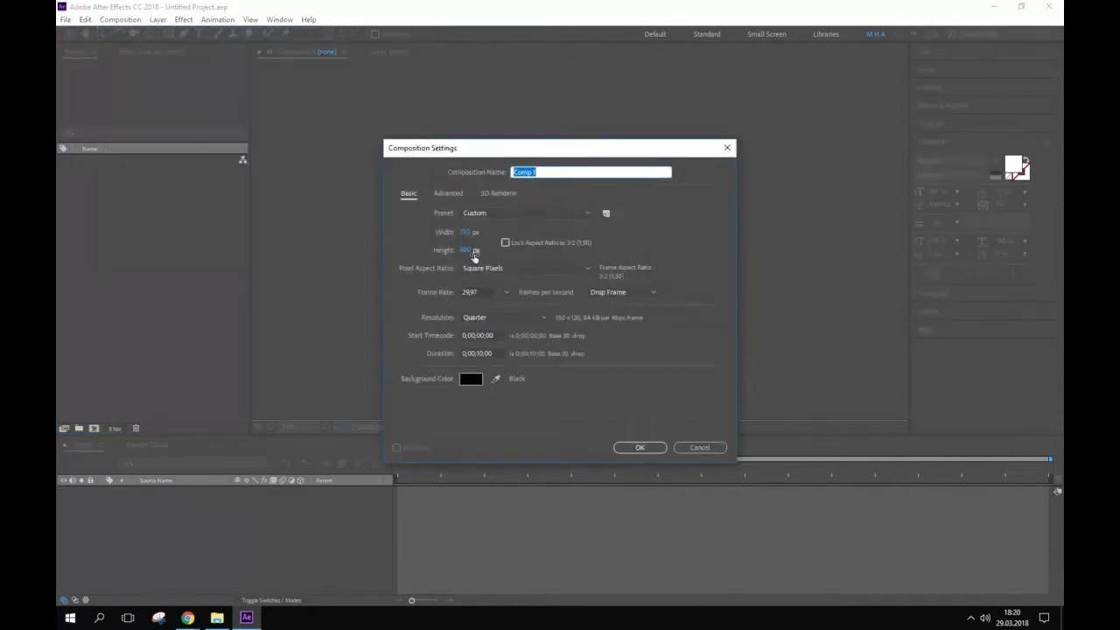
pyautogui.write('Ana S')
pyautogui.write('ahne')
pyautogui.click(642, 449)
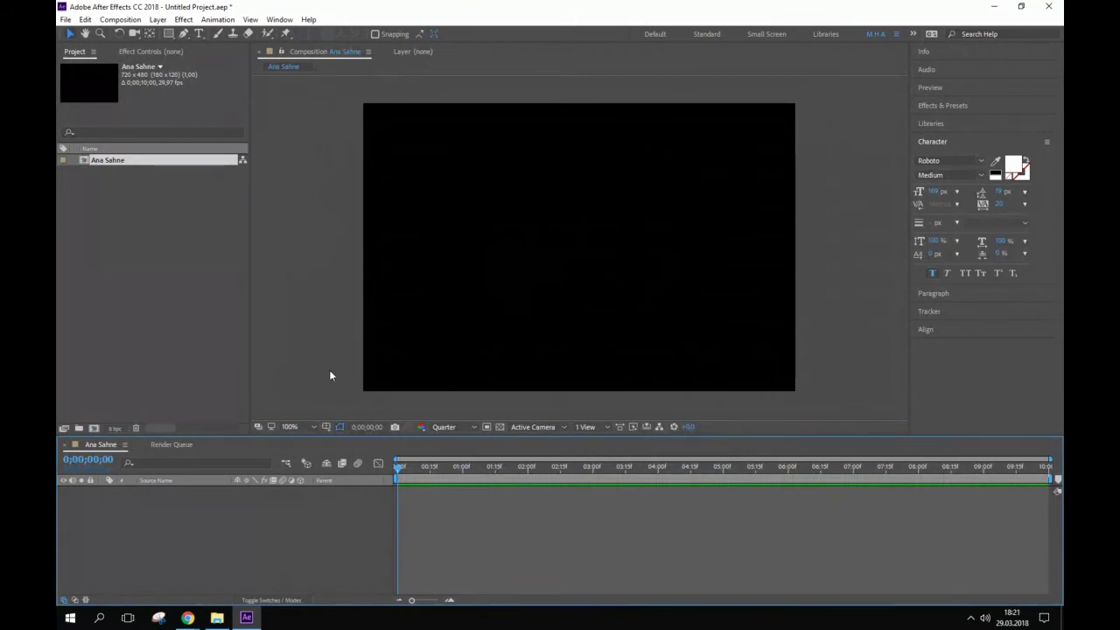
# - Add a 1200×1200 near-black (010F00) solid layer, Black Solid 1, to Ana Sahne
pyautogui.rightClick(195, 512)
pyautogui.moveTo(275, 379)
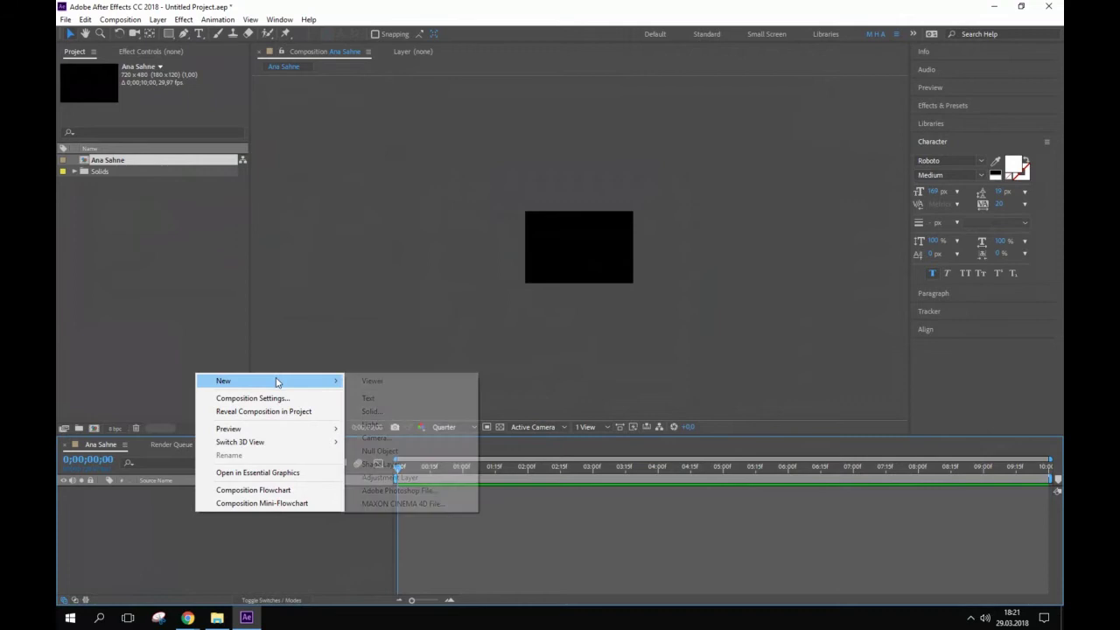
pyautogui.click(418, 413)
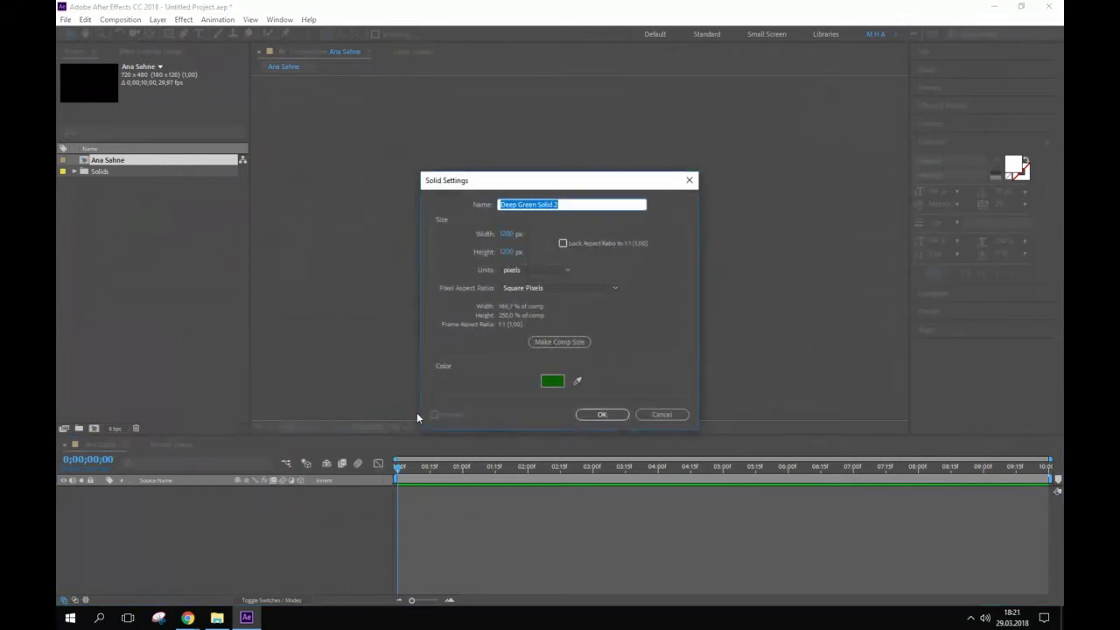
pyautogui.click(552, 381)
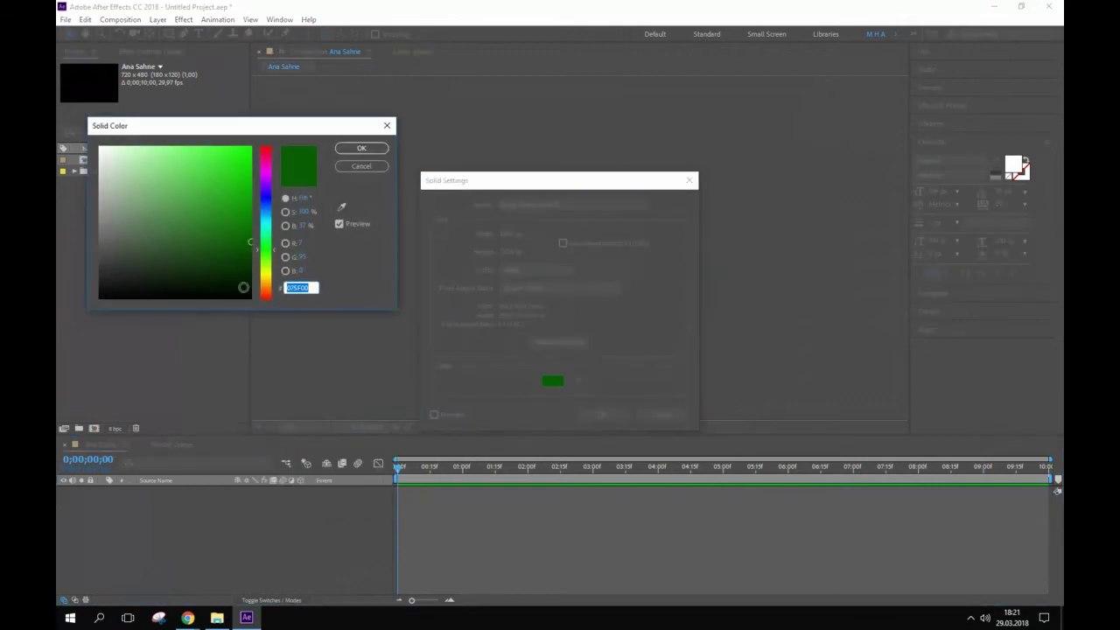
pyautogui.click(250, 289)
pyautogui.click(369, 149)
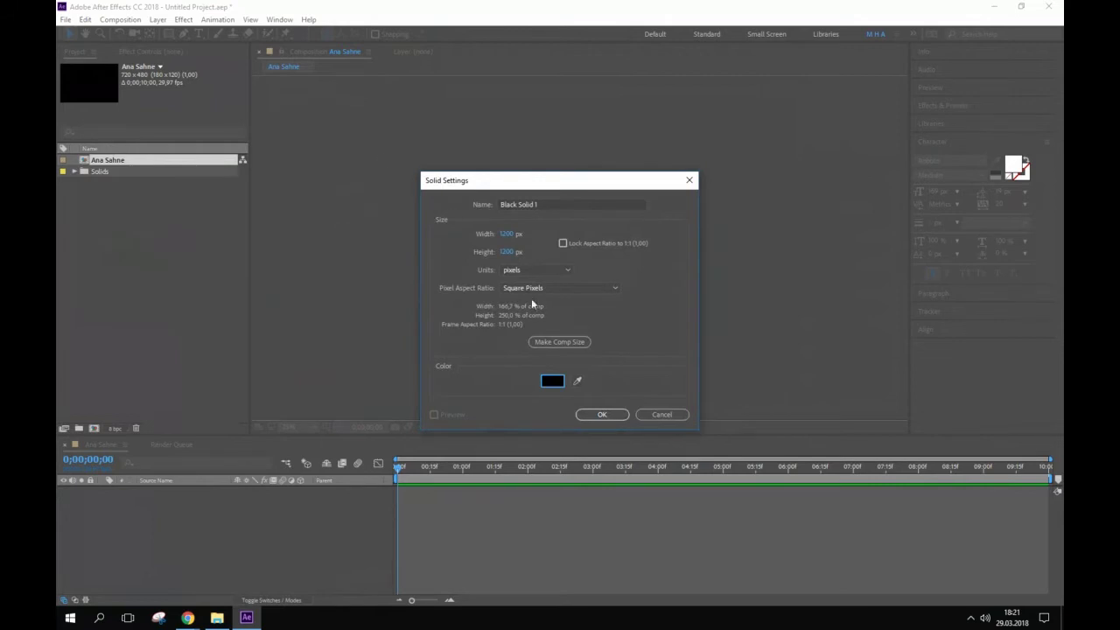
pyautogui.click(599, 415)
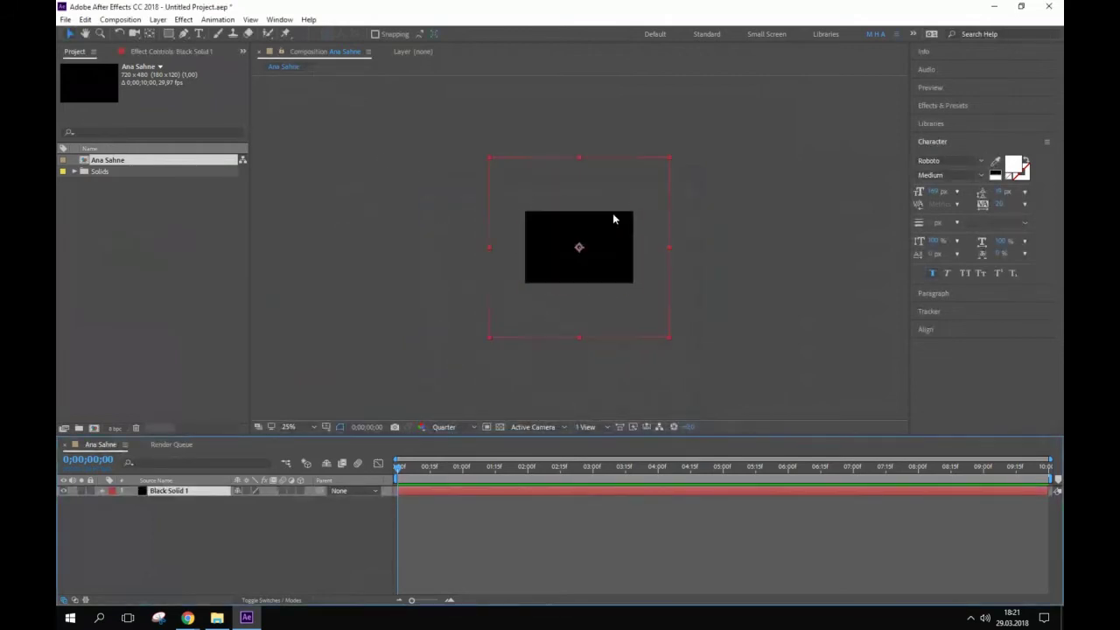
pyautogui.scroll(2, 600, 246)
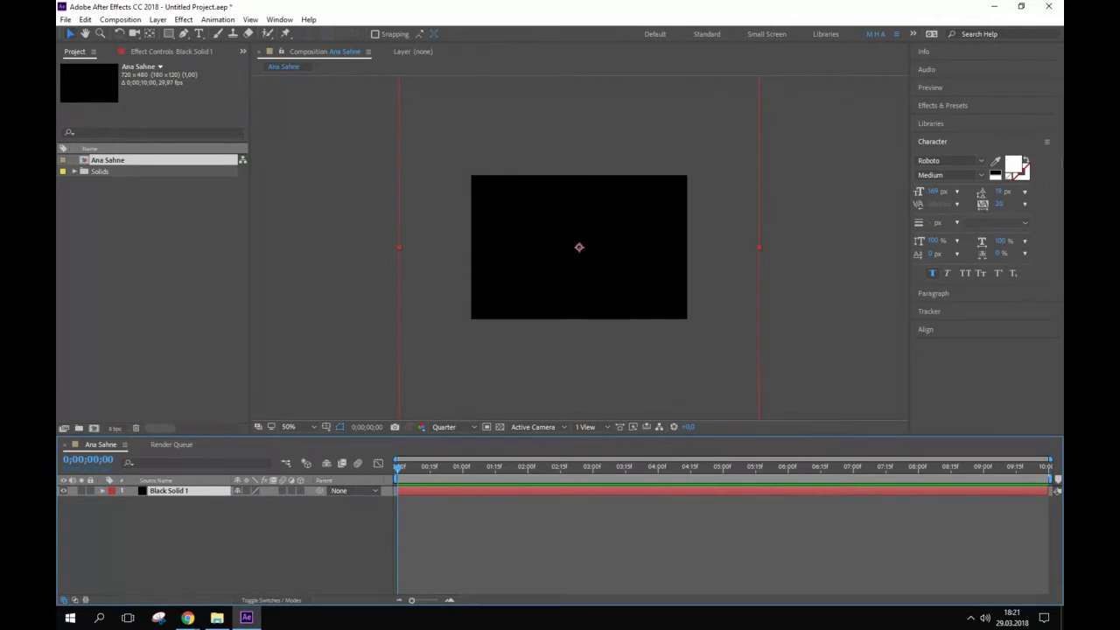
# - Apply the Fractal Noise effect to Black Solid 1
pyautogui.click(943, 105)
pyautogui.click(946, 120)
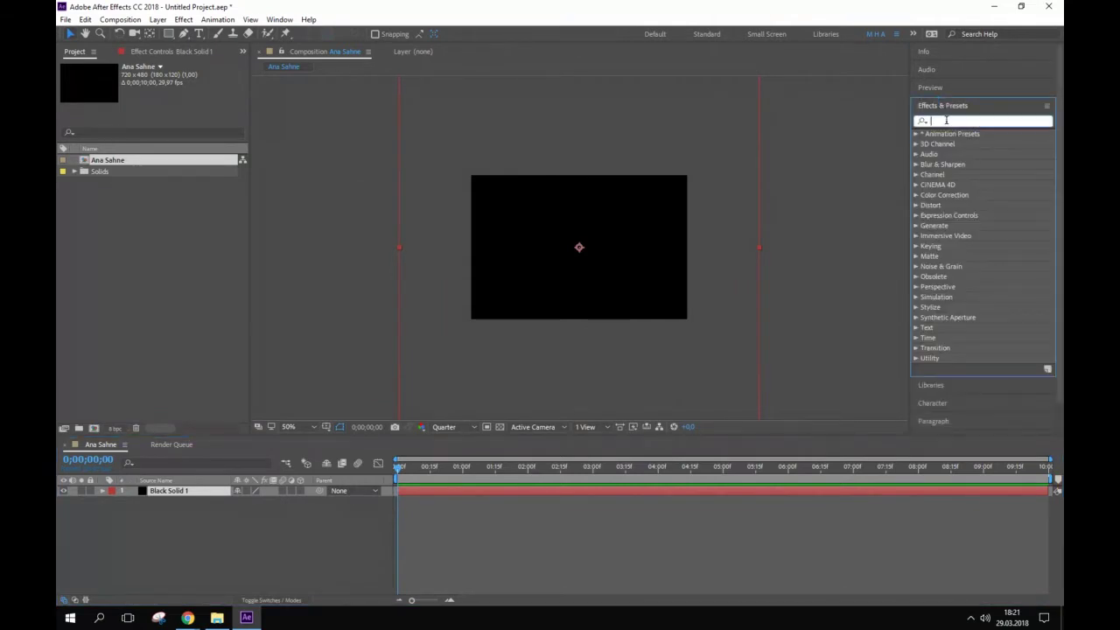
pyautogui.write('fracta')
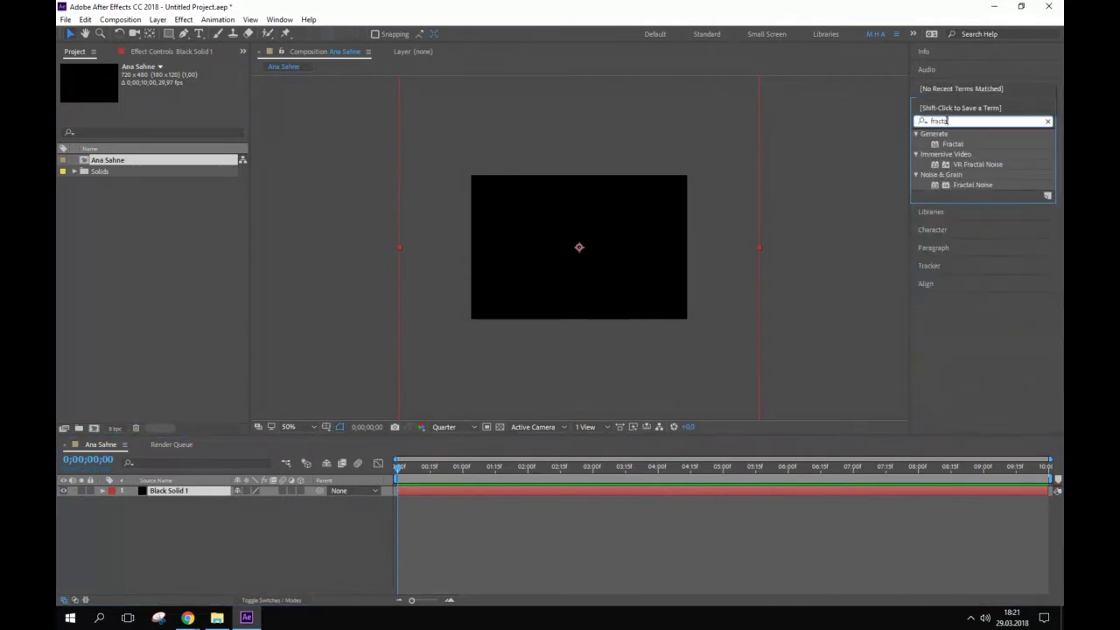
pyautogui.click(976, 185)
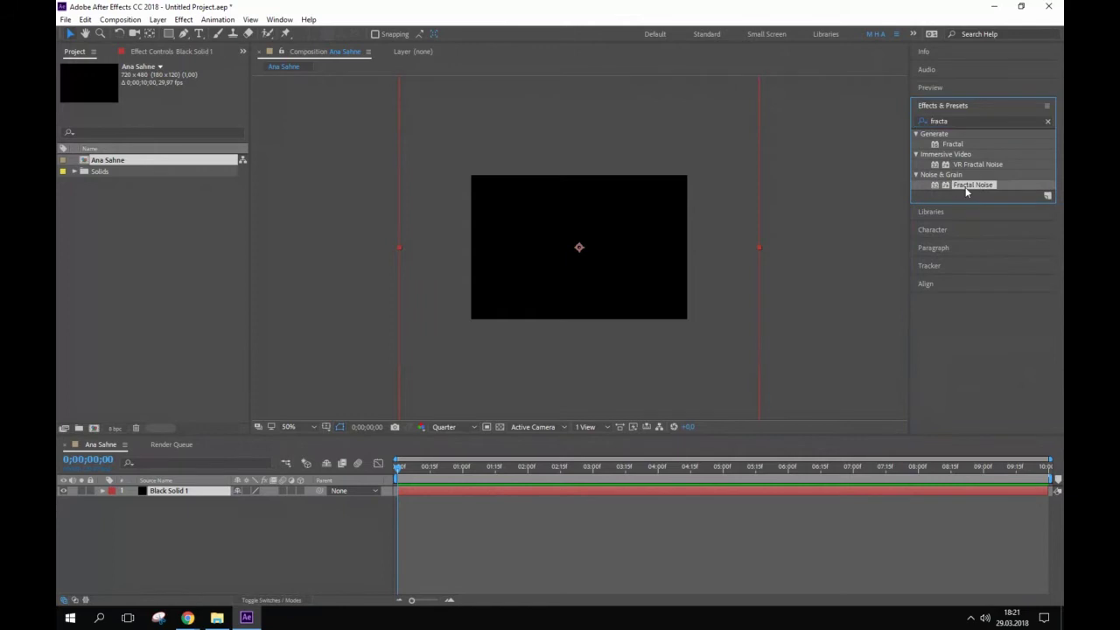
pyautogui.moveTo(968, 187); pyautogui.dragTo(604, 214)
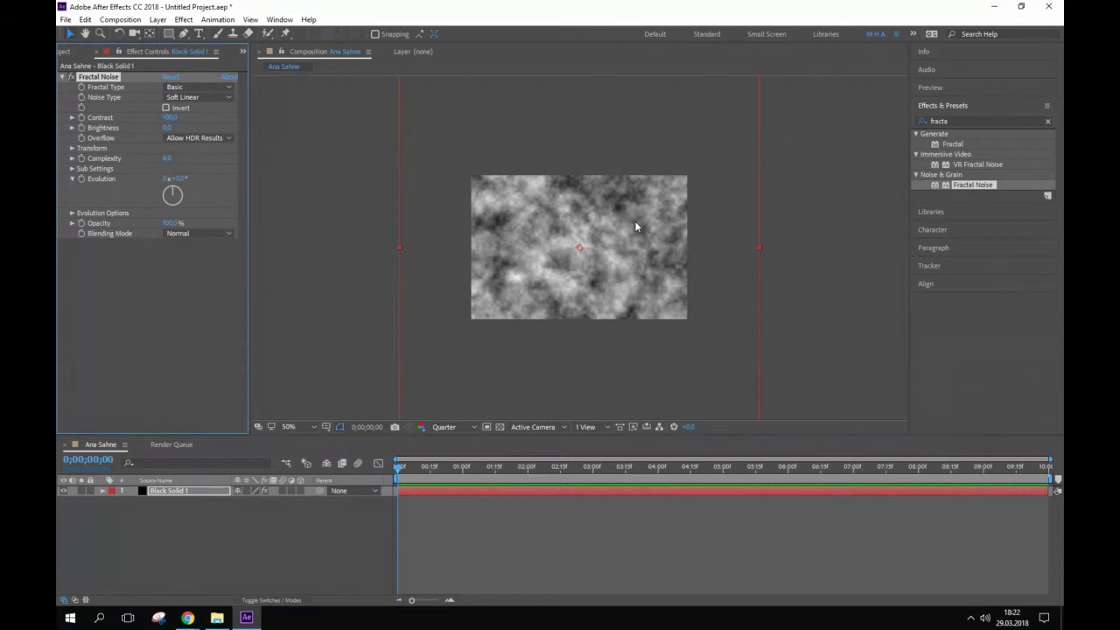
# - Set the viewer preview resolution to Full, then search the effects for 'fast blur'
pyautogui.click(442, 427)
pyautogui.click(451, 455)
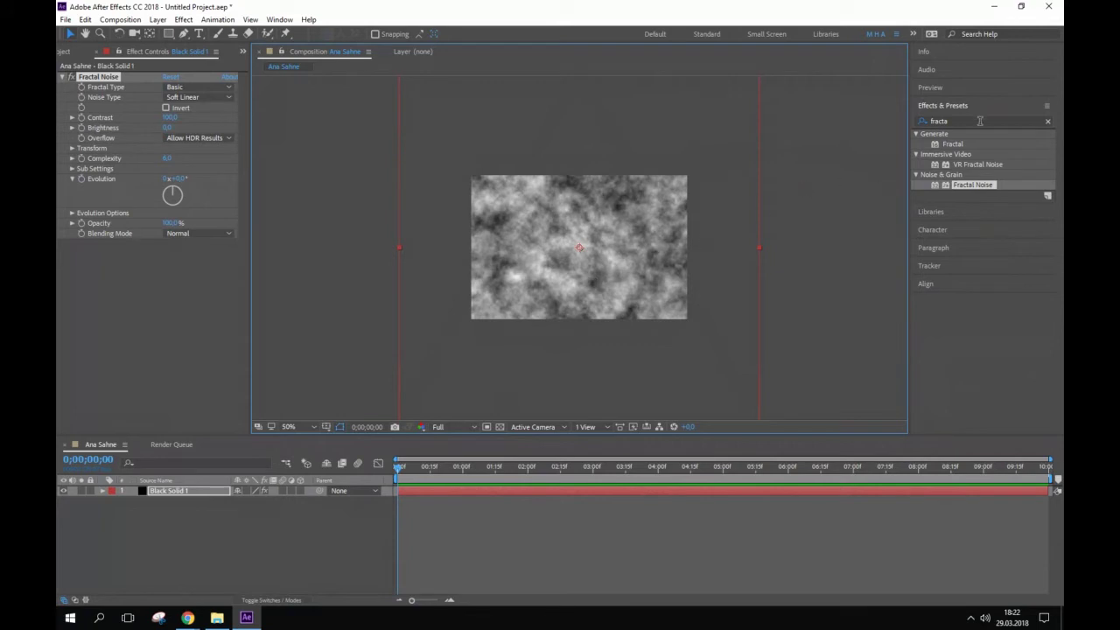
pyautogui.hotkey('ctrl', '5')
pyautogui.write('fast blur')
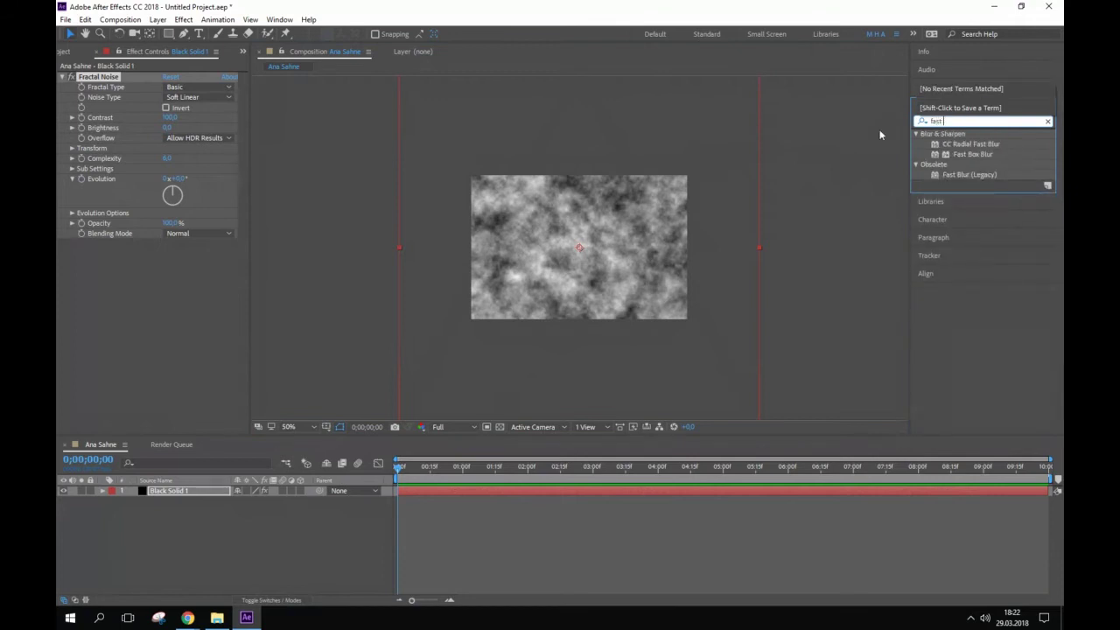
# - Add Fast Blur (Legacy) at Blurriness 20 with Repeat Edge Pixels, and make Black Solid 1 3D
pyautogui.click(984, 165)
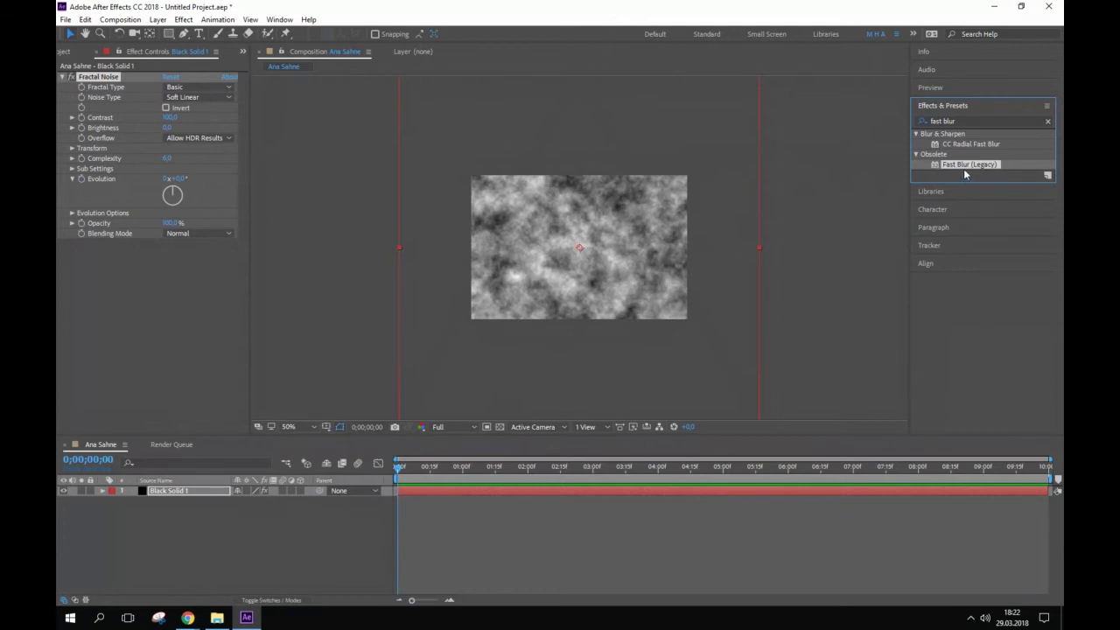
pyautogui.moveTo(958, 163); pyautogui.dragTo(169, 491)
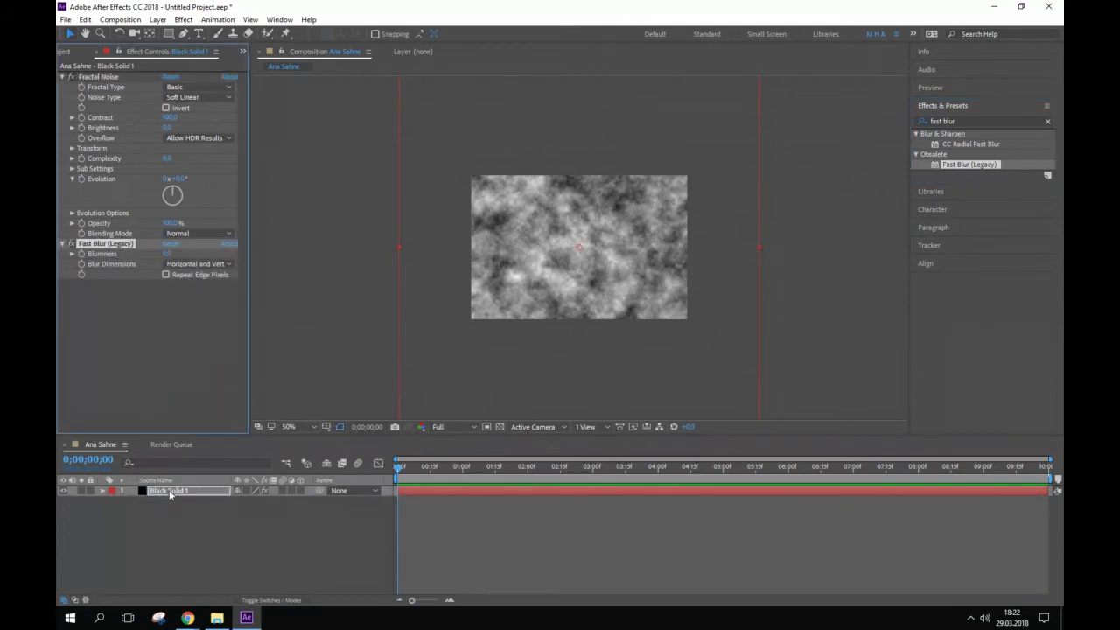
pyautogui.click(166, 253)
pyautogui.write('20')
pyautogui.press('Return')
pyautogui.click(186, 276)
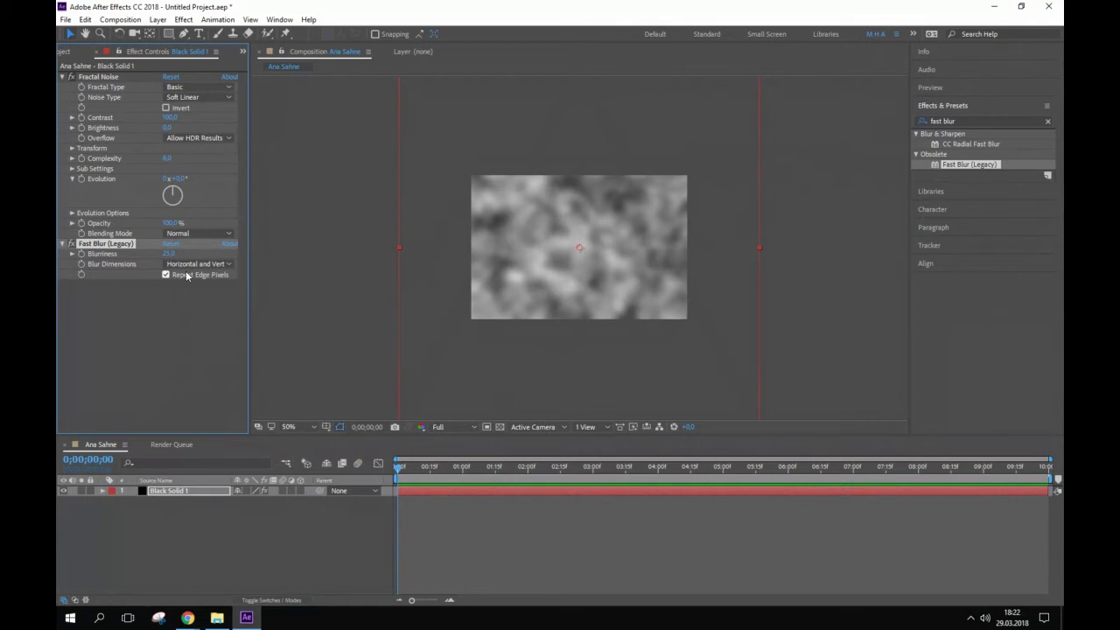
pyautogui.click(175, 491)
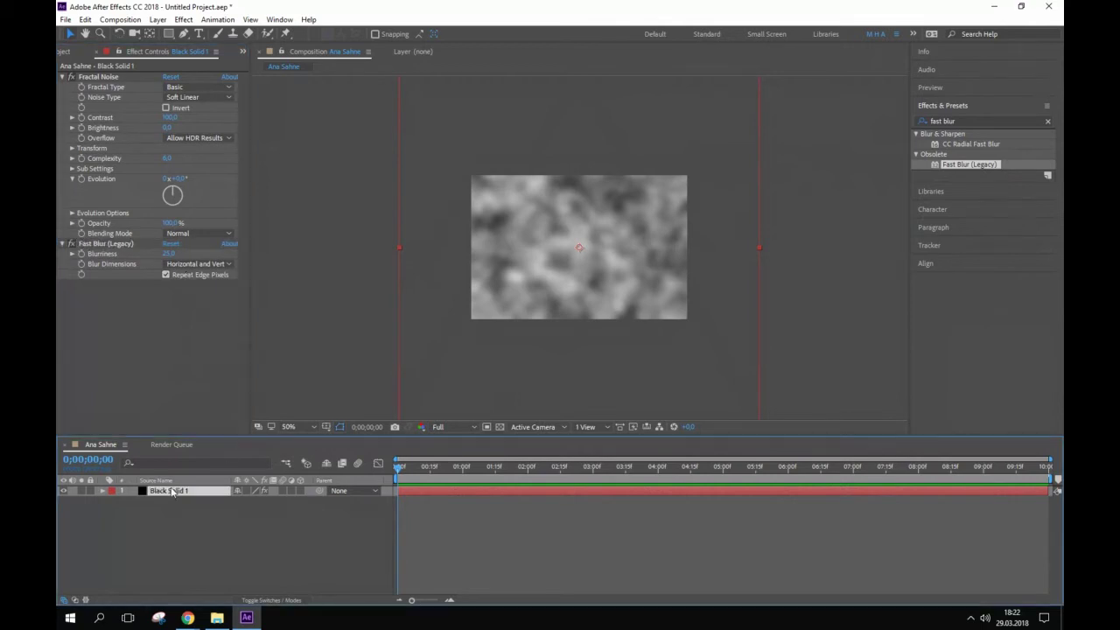
pyautogui.click(301, 490)
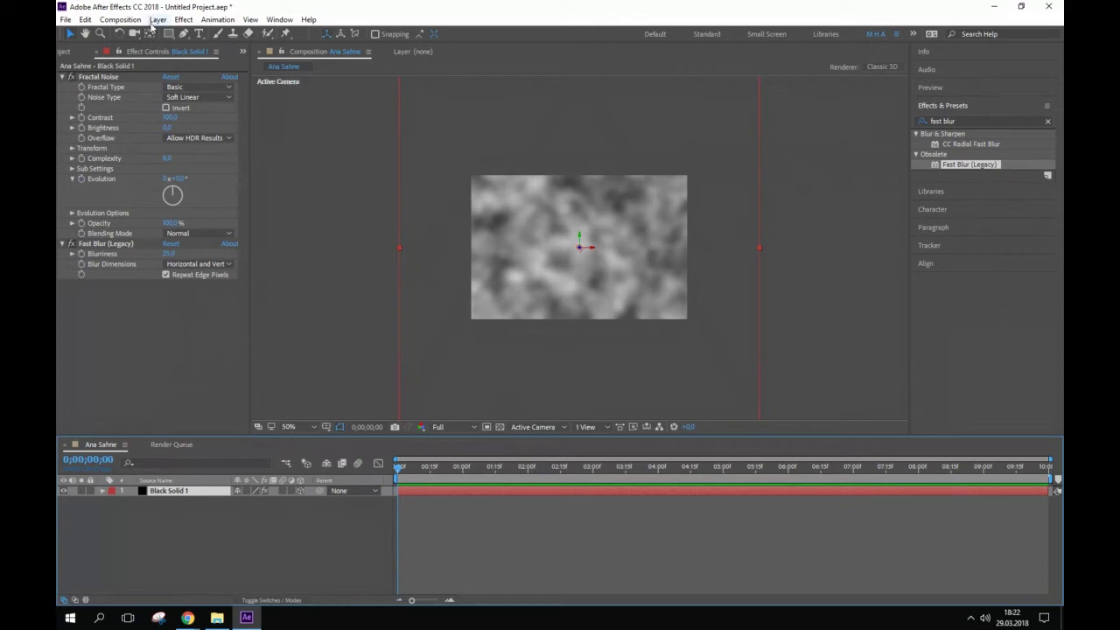
# - Rotate Black Solid 1 on X and tilt it back into a receding noise floor
pyautogui.click(119, 33)
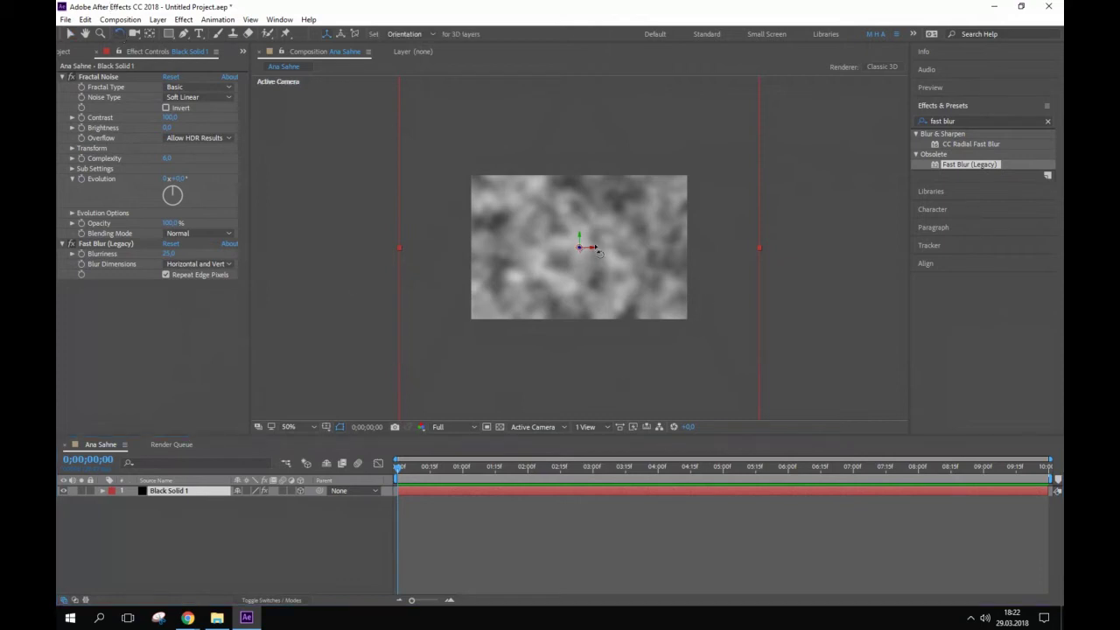
pyautogui.moveTo(599, 252); pyautogui.dragTo(593, 227)
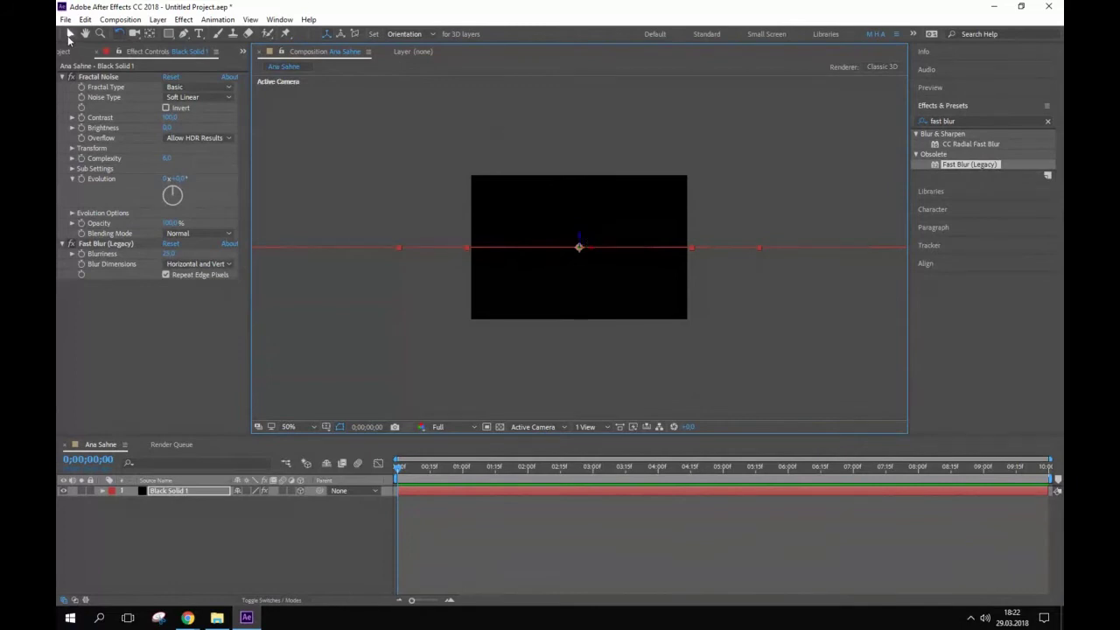
pyautogui.press('v')
pyautogui.moveTo(579, 236); pyautogui.dragTo(588, 269)
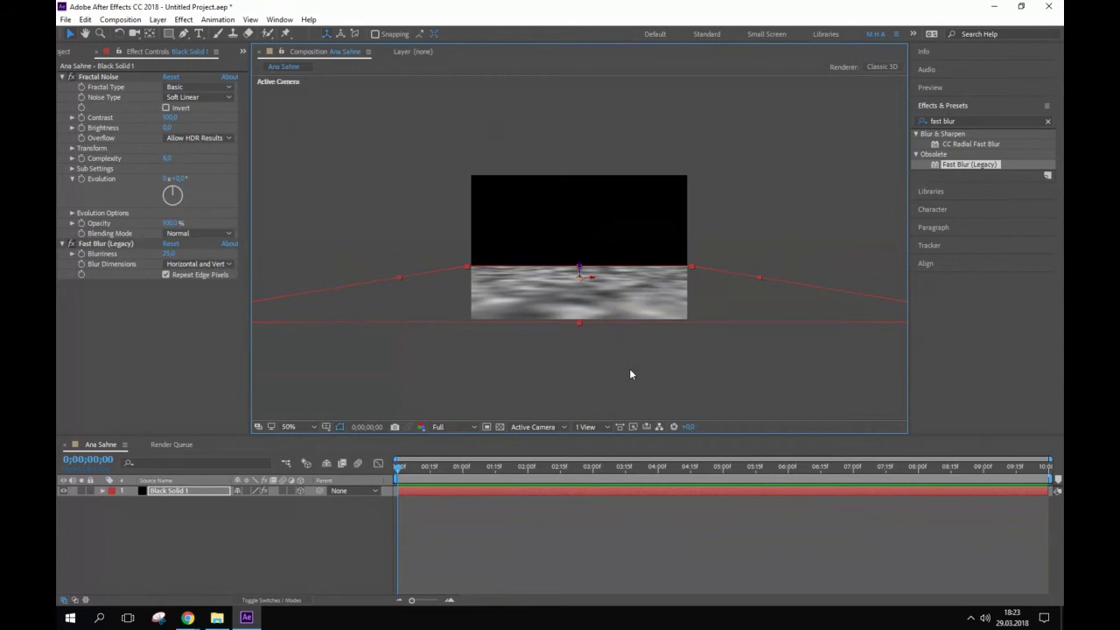
pyautogui.click(63, 51)
# - Import Bulutlar.jpg from the Yeni klasör folder into the After Effects Project panel
pyautogui.press('super+d')
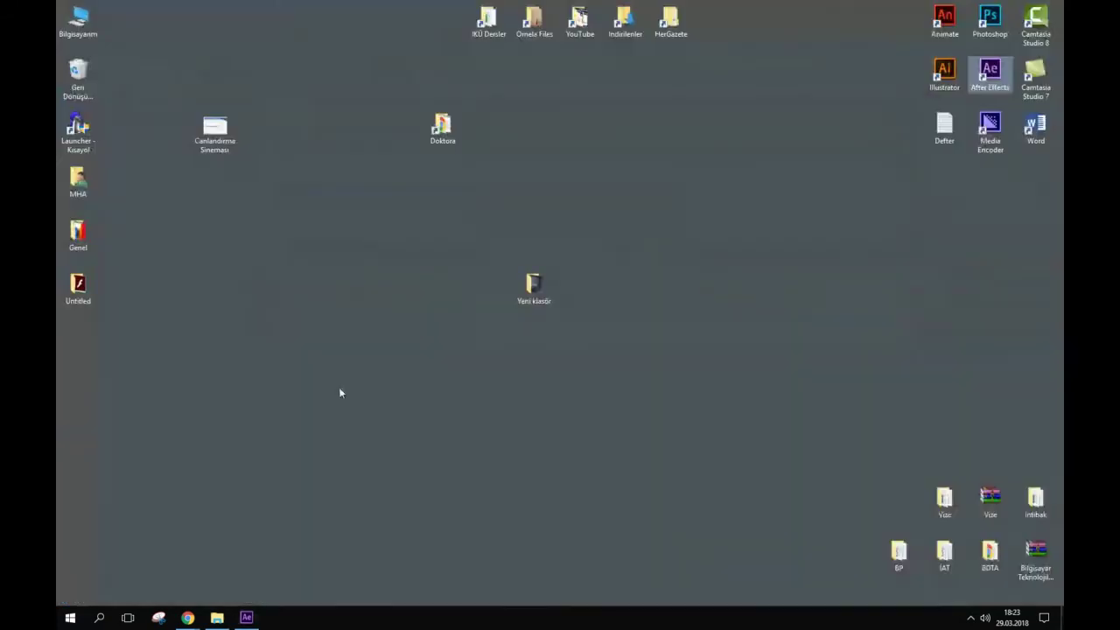
pyautogui.doubleClick(531, 287)
pyautogui.moveTo(362, 201); pyautogui.dragTo(227, 623)
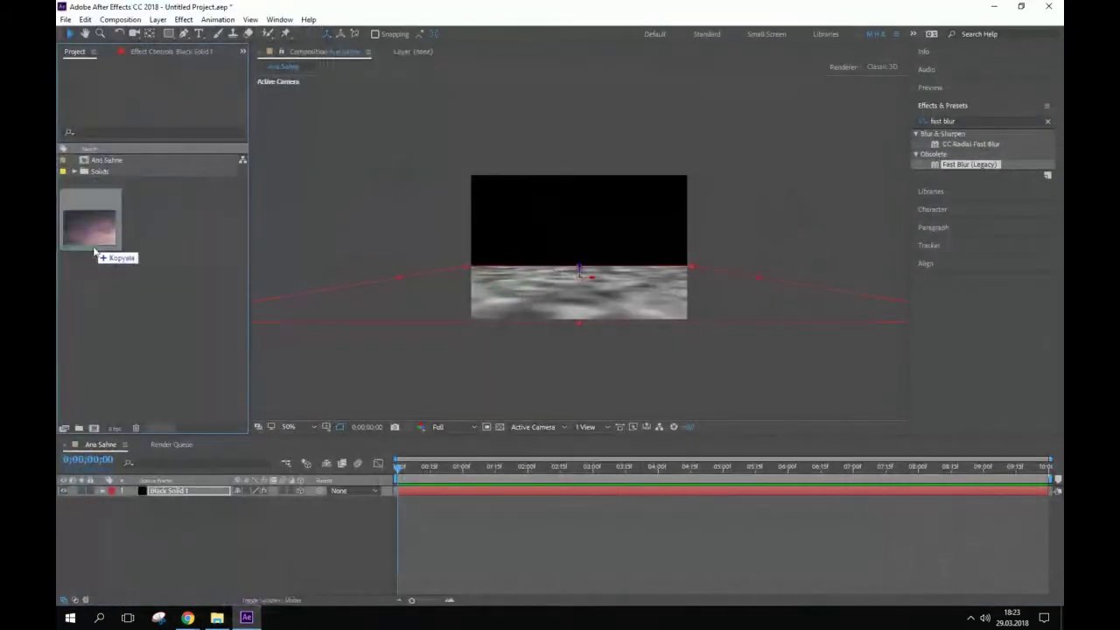
pyautogui.moveTo(227, 623); pyautogui.dragTo(107, 257)
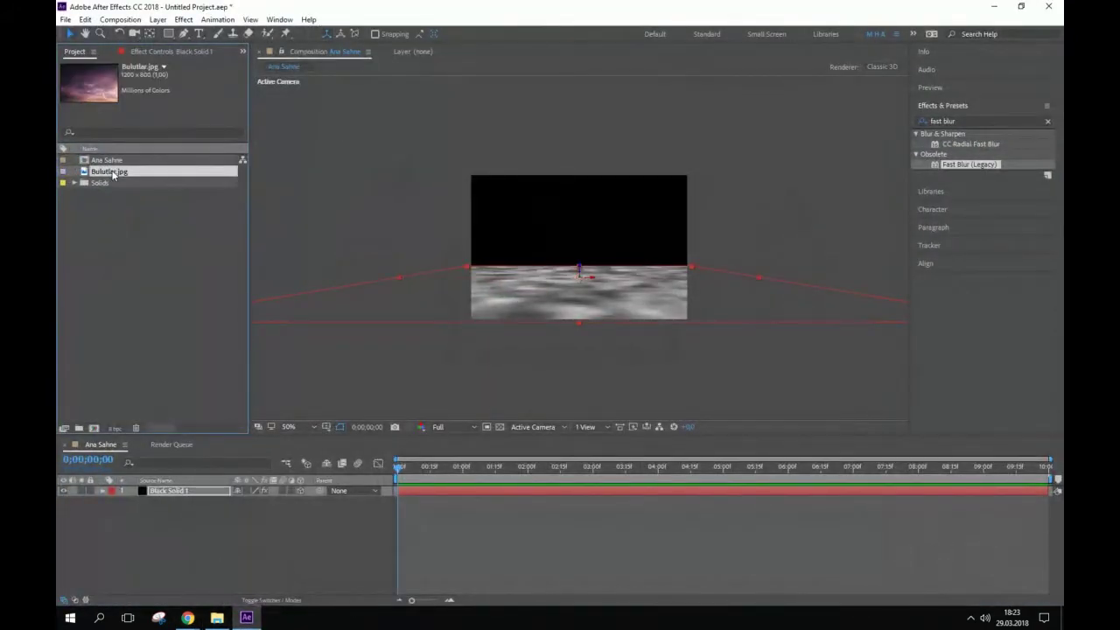
# - Place Bulutlar.jpg in Ana Sahne as a 3D layer, pushed back and raised as a sky
pyautogui.moveTo(112, 174); pyautogui.dragTo(204, 495)
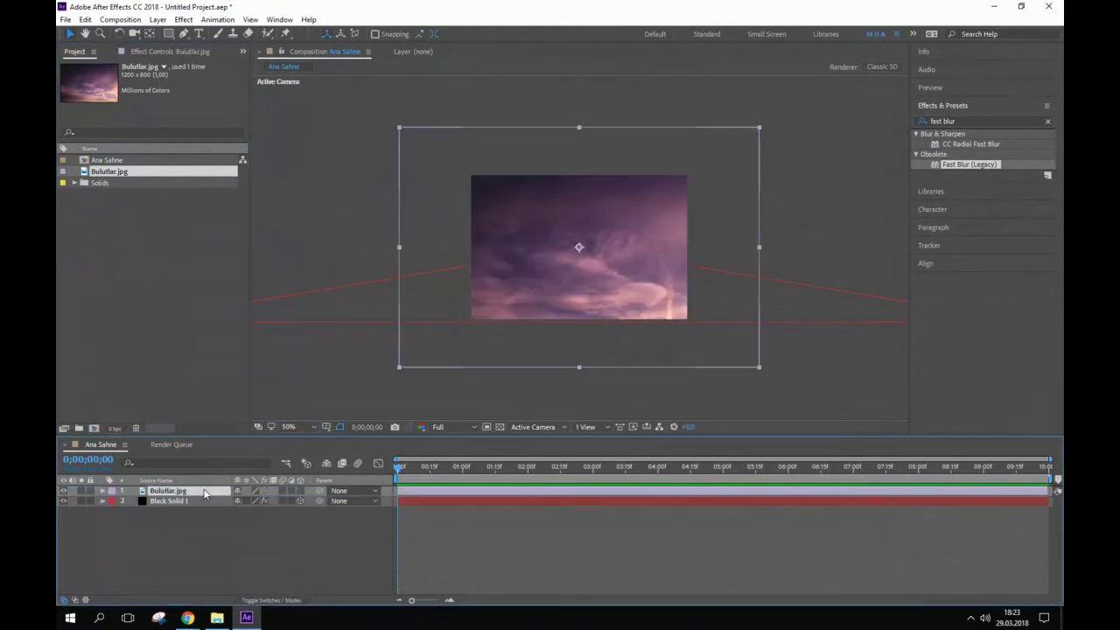
pyautogui.click(301, 492)
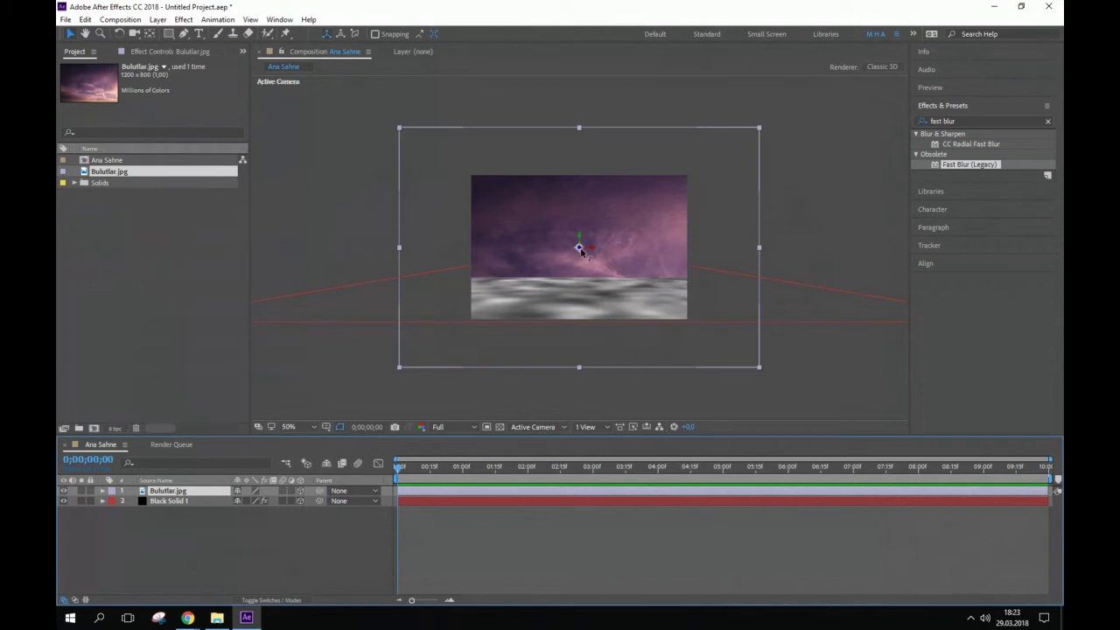
pyautogui.moveTo(581, 252)
pyautogui.mouseDown()
pyautogui.moveTo(354, 260)
pyautogui.moveTo(412, 260)
pyautogui.mouseUp()
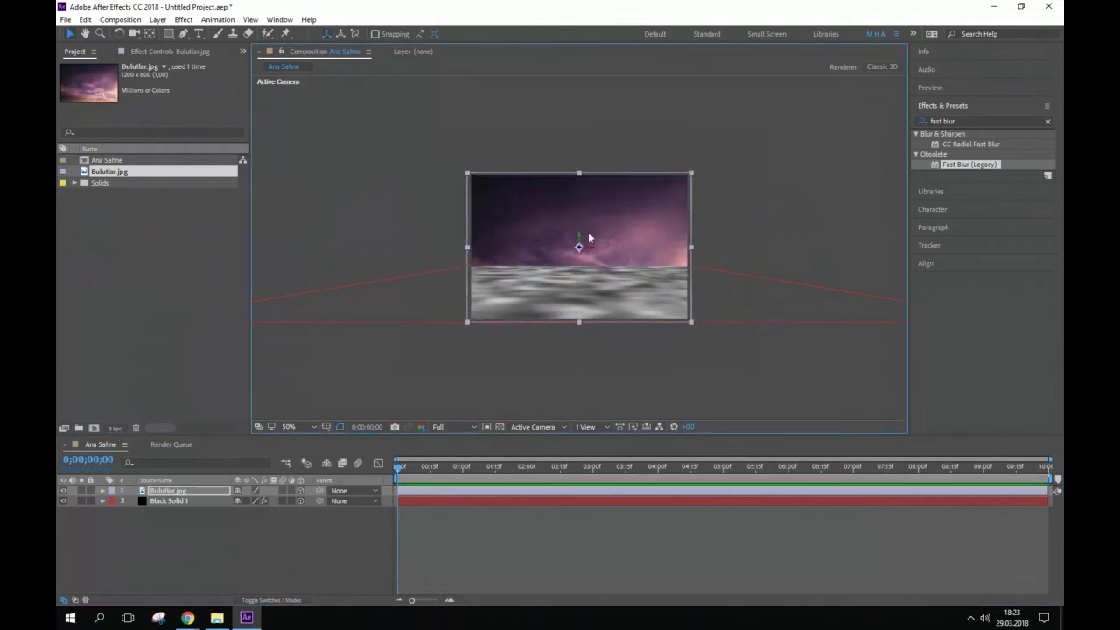
pyautogui.moveTo(589, 234)
pyautogui.mouseDown()
pyautogui.moveTo(590, 119)
pyautogui.moveTo(591, 143)
pyautogui.mouseUp()
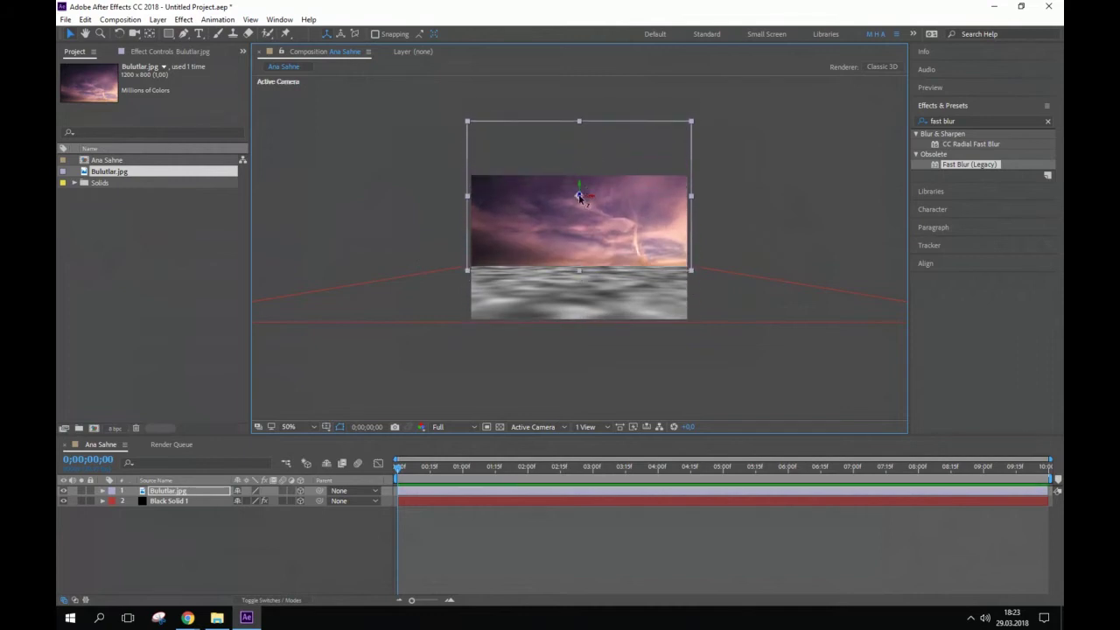
pyautogui.moveTo(579, 197); pyautogui.dragTo(551, 189)
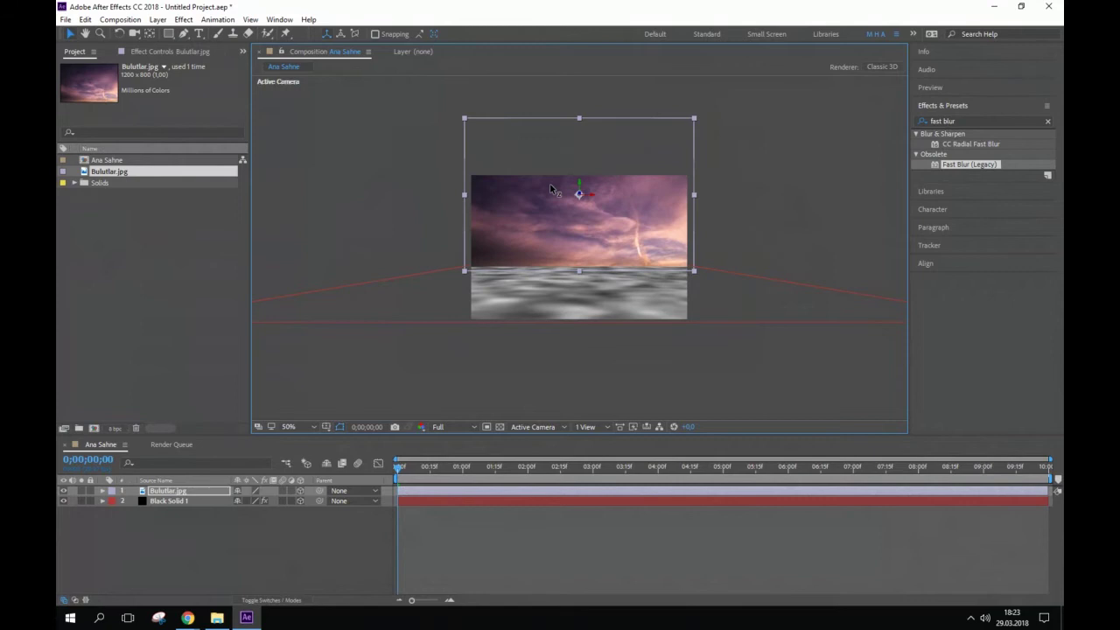
# - In the Left 3D view, select both layers and move them down together
pyautogui.click(536, 428)
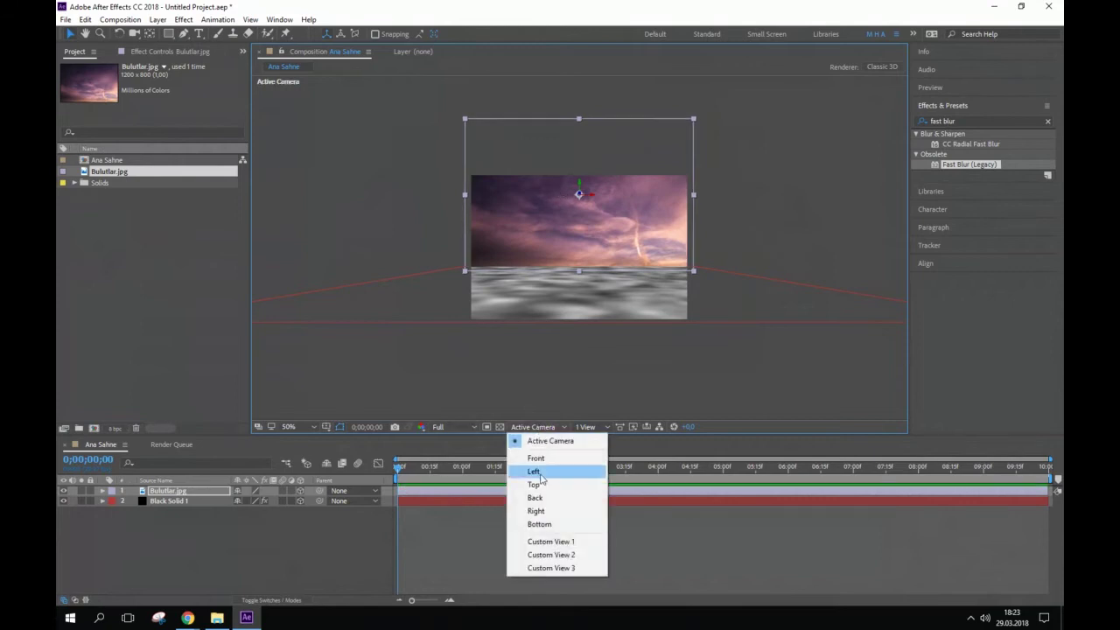
pyautogui.click(536, 472)
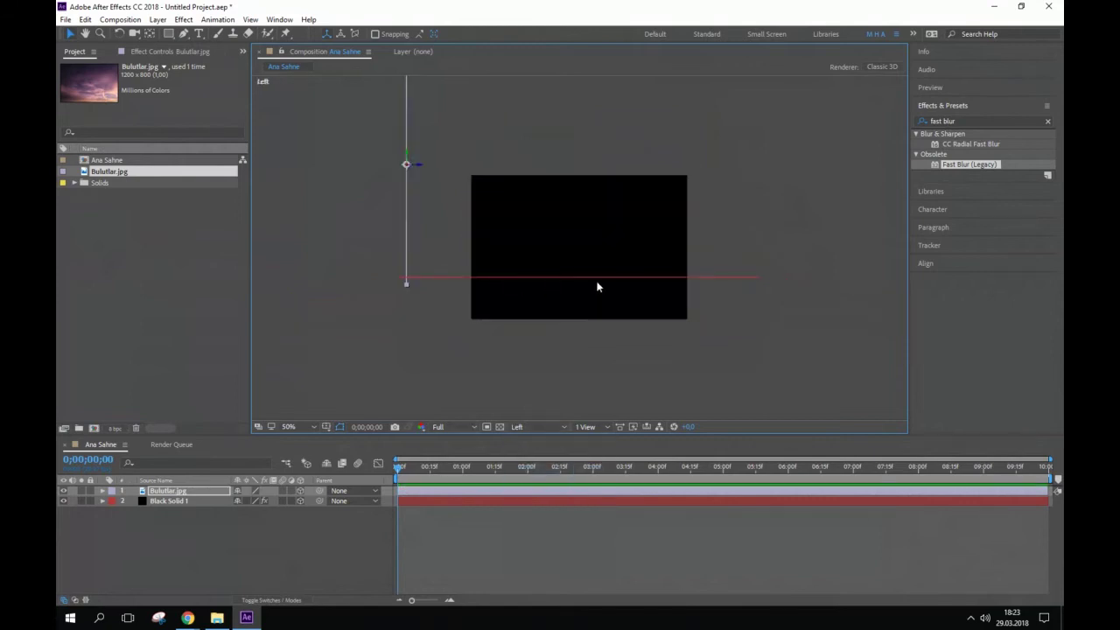
pyautogui.keyDown('shift'); pyautogui.click(162, 500); pyautogui.keyUp('shift')
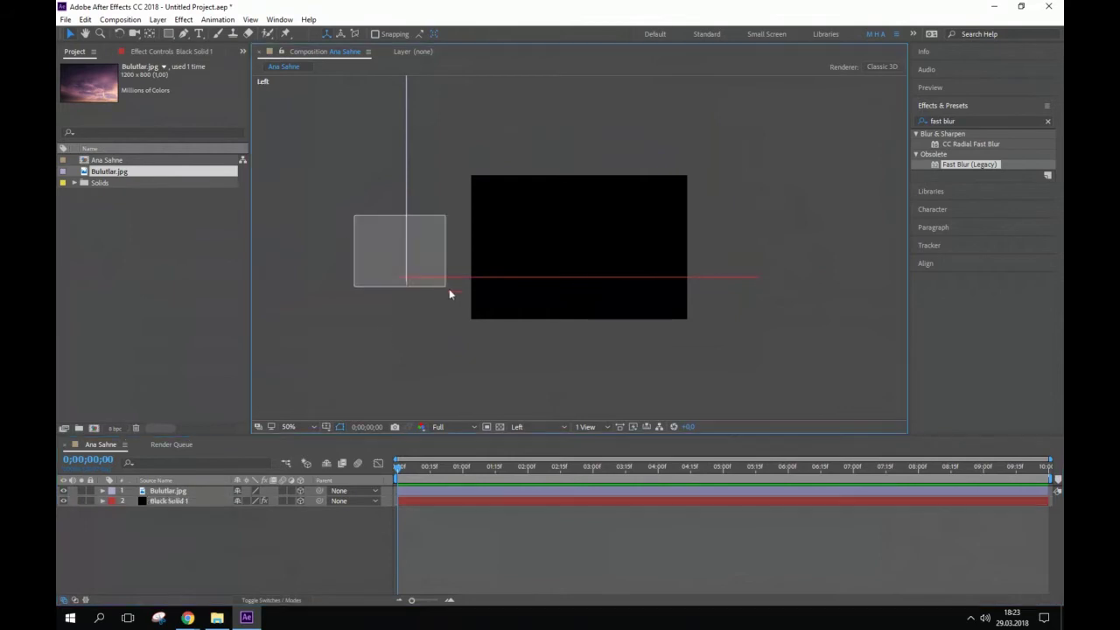
pyautogui.moveTo(354, 216); pyautogui.dragTo(446, 289)
pyautogui.moveTo(580, 275)
pyautogui.mouseDown()
pyautogui.moveTo(588, 302)
pyautogui.moveTo(554, 318)
pyautogui.moveTo(495, 318)
pyautogui.mouseUp()
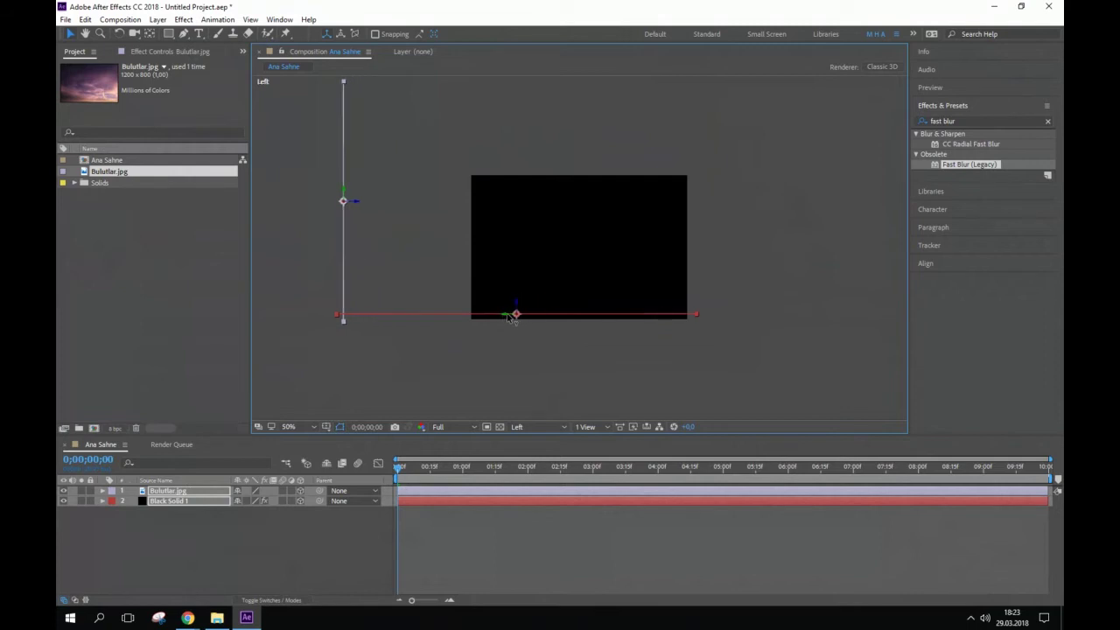
# - Back in Active Camera view, scale Bulutlar.jpg larger and raise it higher in the frame
pyautogui.click(542, 428)
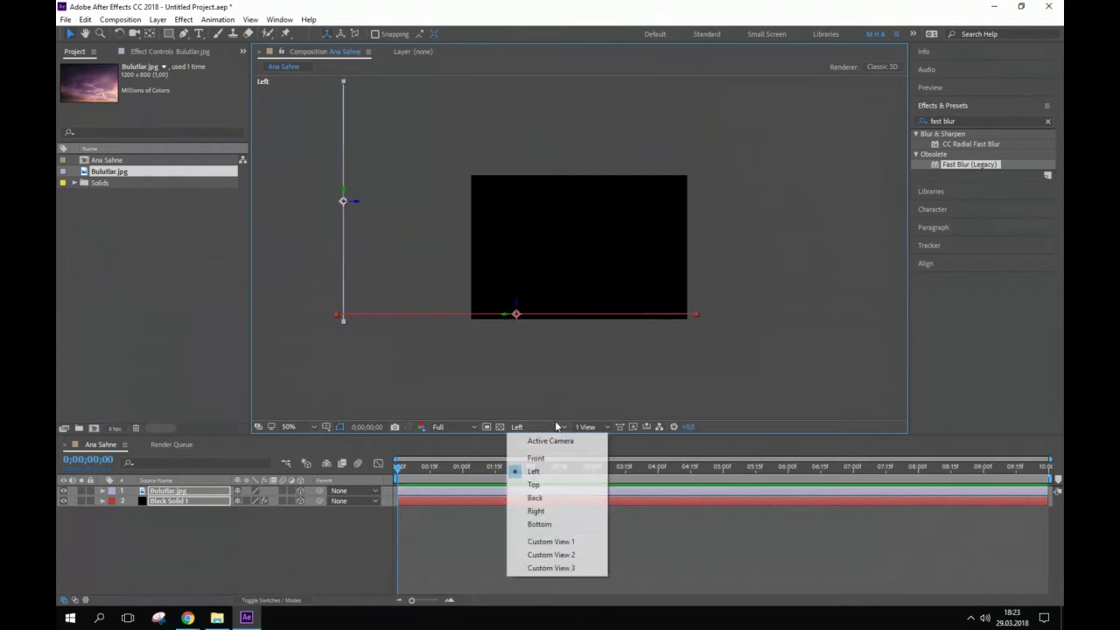
pyautogui.click(560, 443)
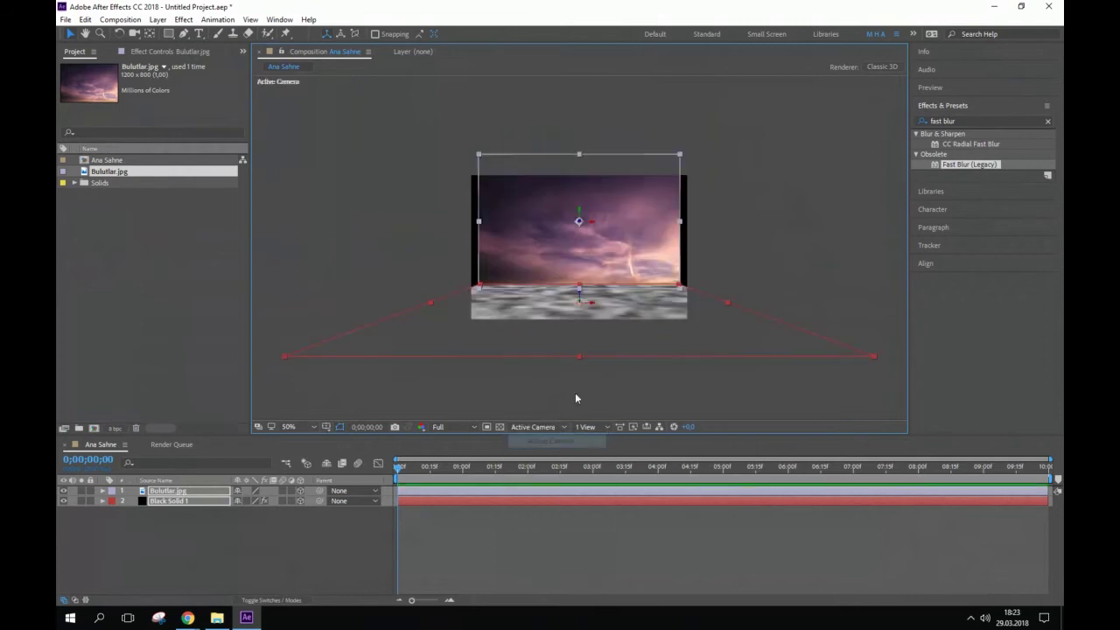
pyautogui.click(763, 207)
pyautogui.click(630, 220)
pyautogui.moveTo(680, 155); pyautogui.dragTo(694, 145)
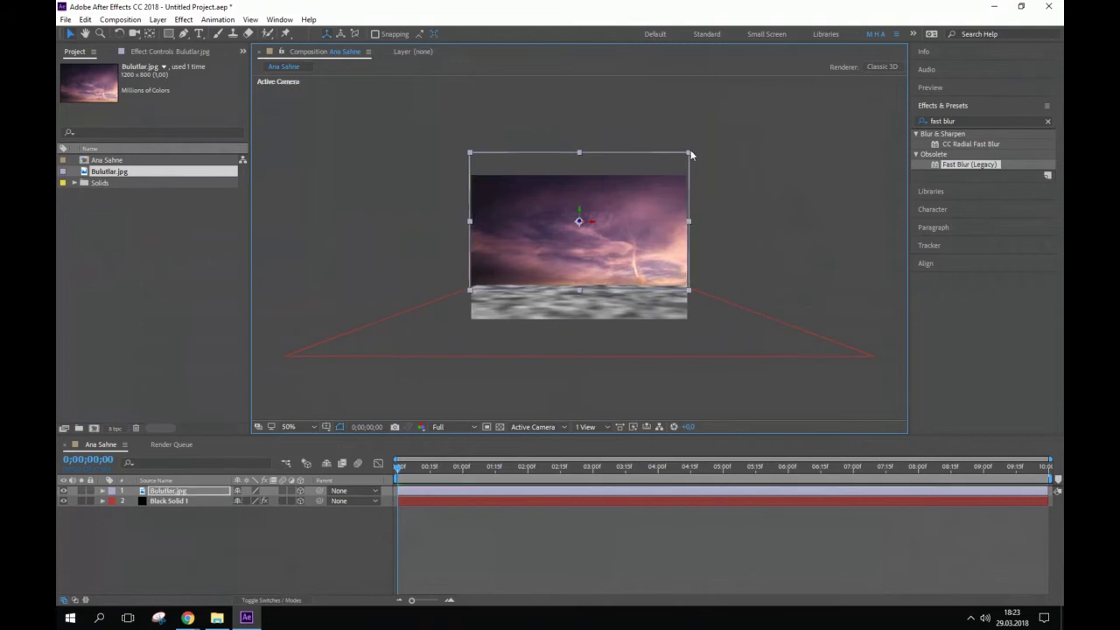
pyautogui.moveTo(610, 219); pyautogui.dragTo(588, 192)
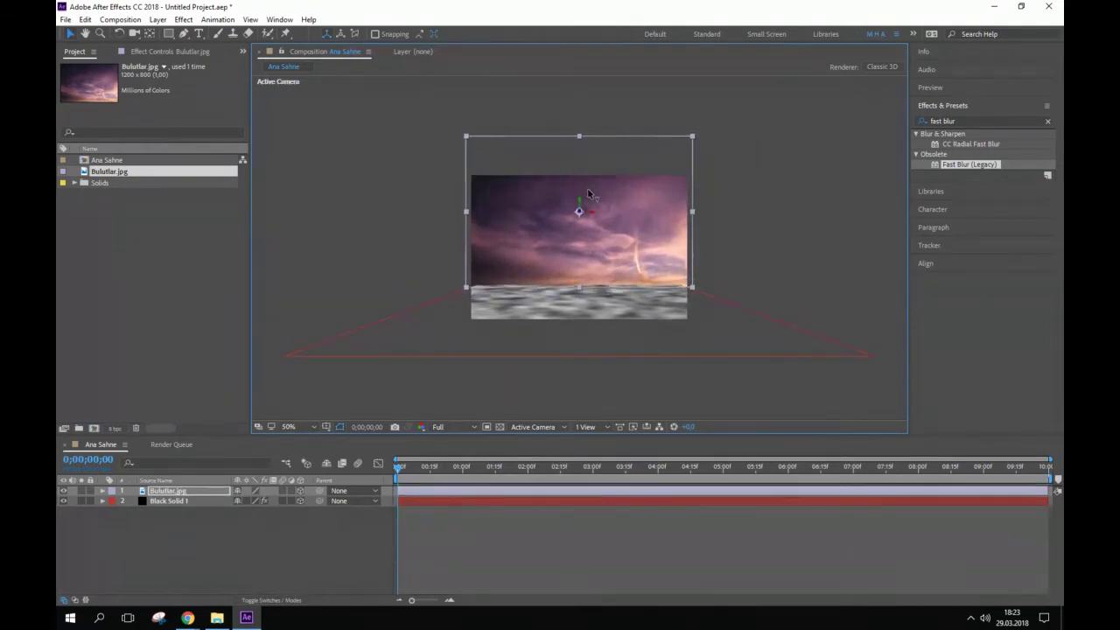
pyautogui.click(329, 292)
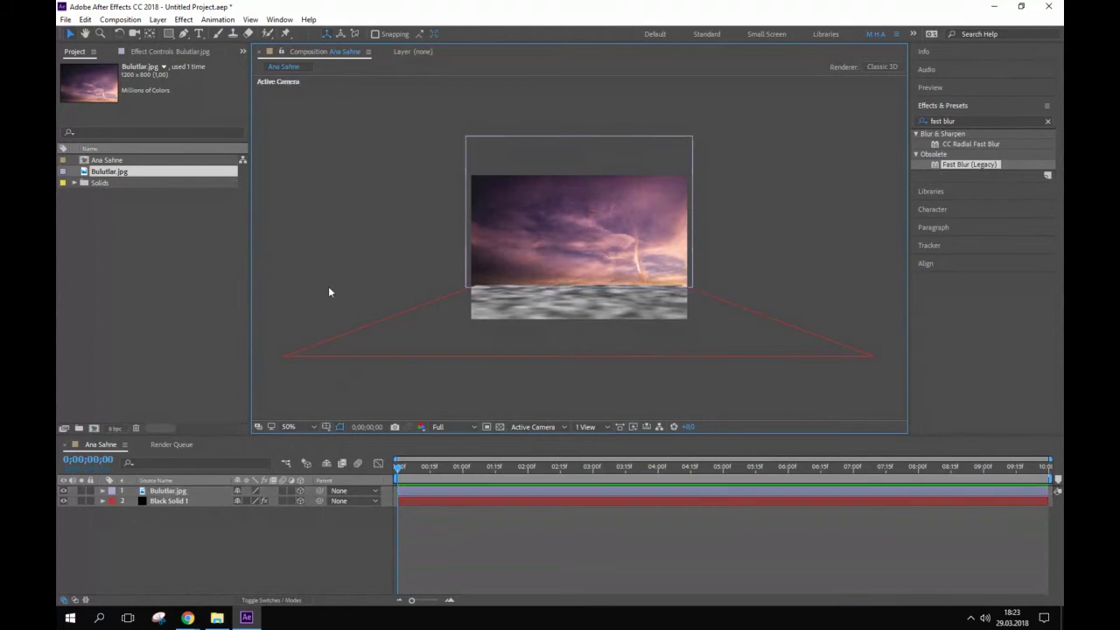
# - Switch the 3D view to Left and zoom the viewer out to 25%
pyautogui.click(534, 427)
pyautogui.click(530, 474)
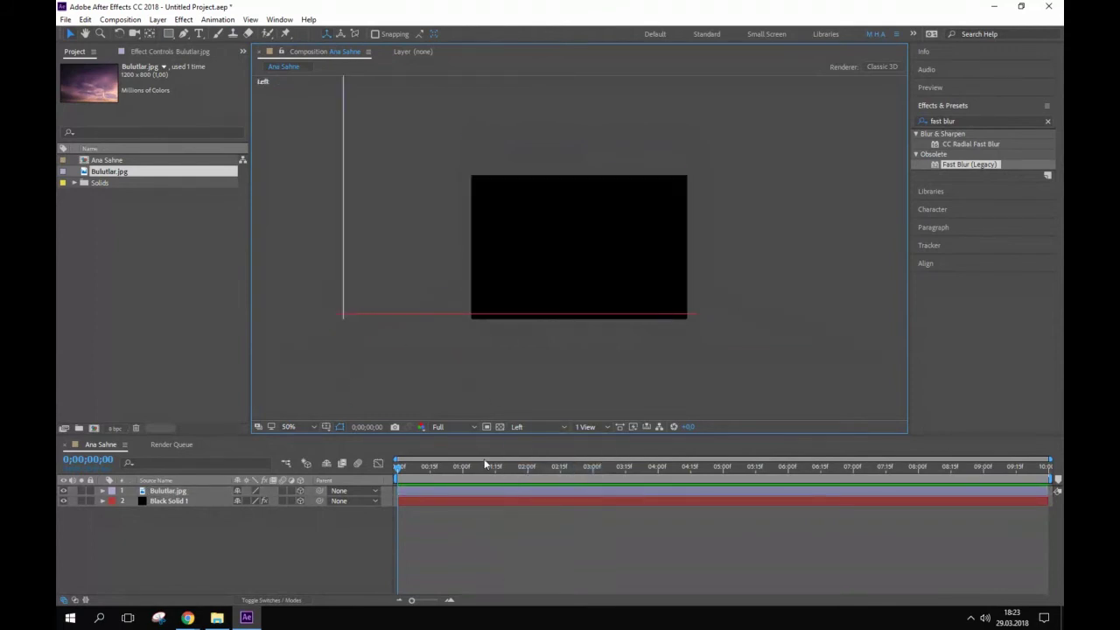
pyautogui.click(536, 427)
pyautogui.click(525, 429)
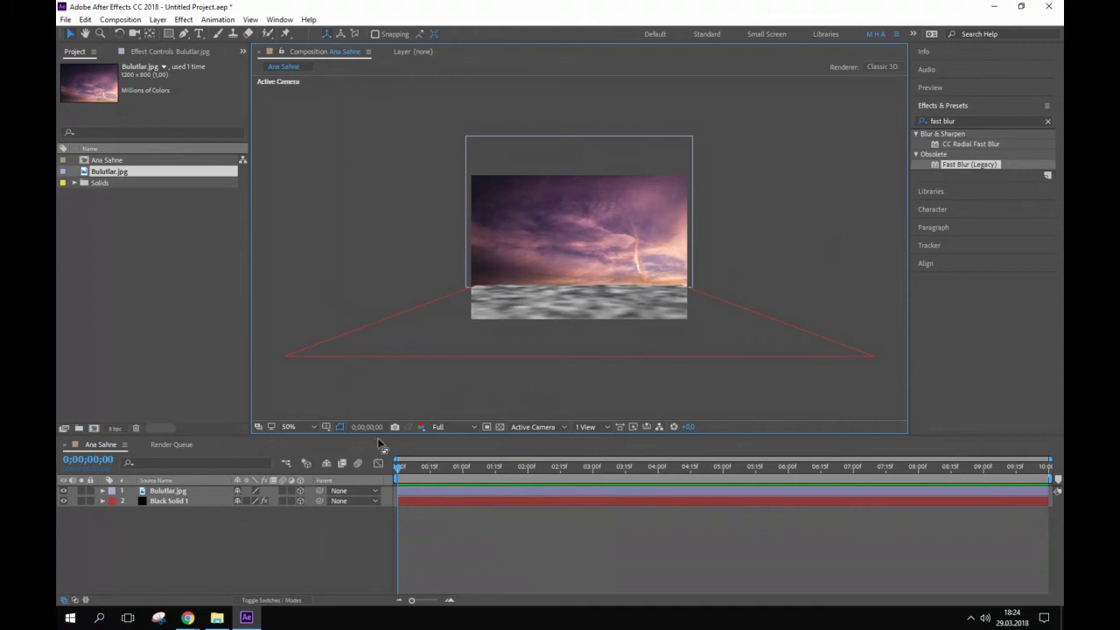
pyautogui.click(468, 428)
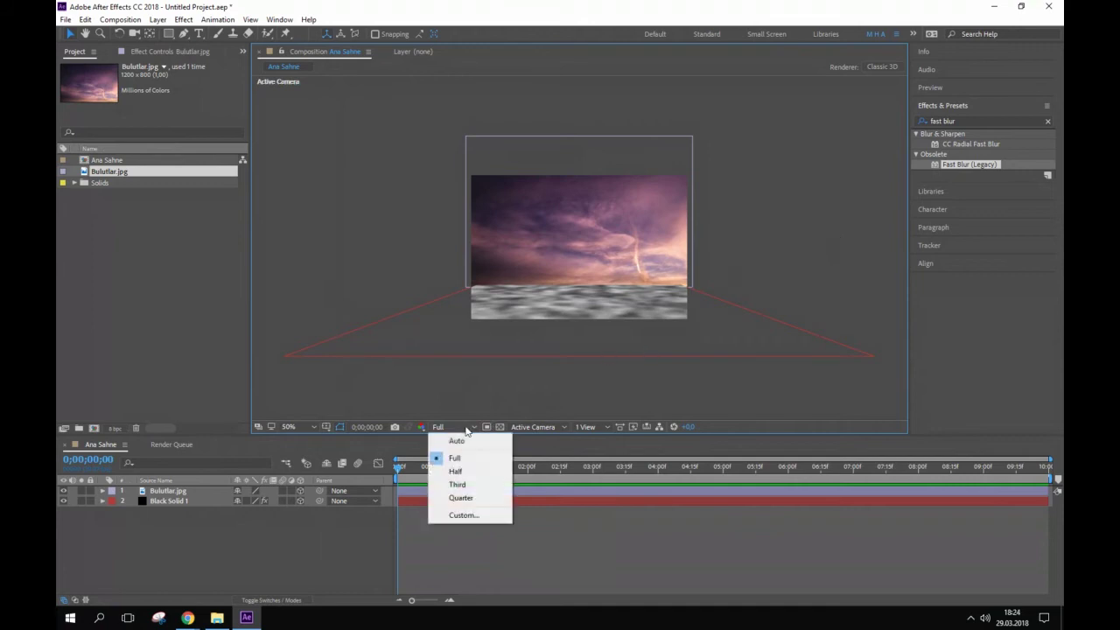
pyautogui.click(553, 426)
pyautogui.click(550, 471)
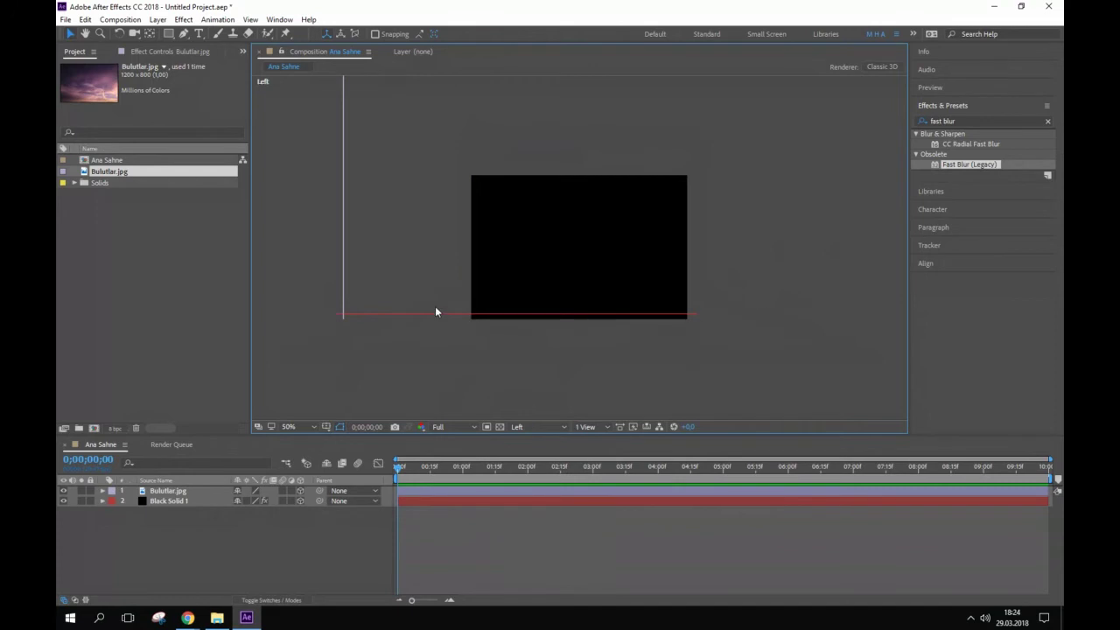
pyautogui.press(',')
pyautogui.press(',')
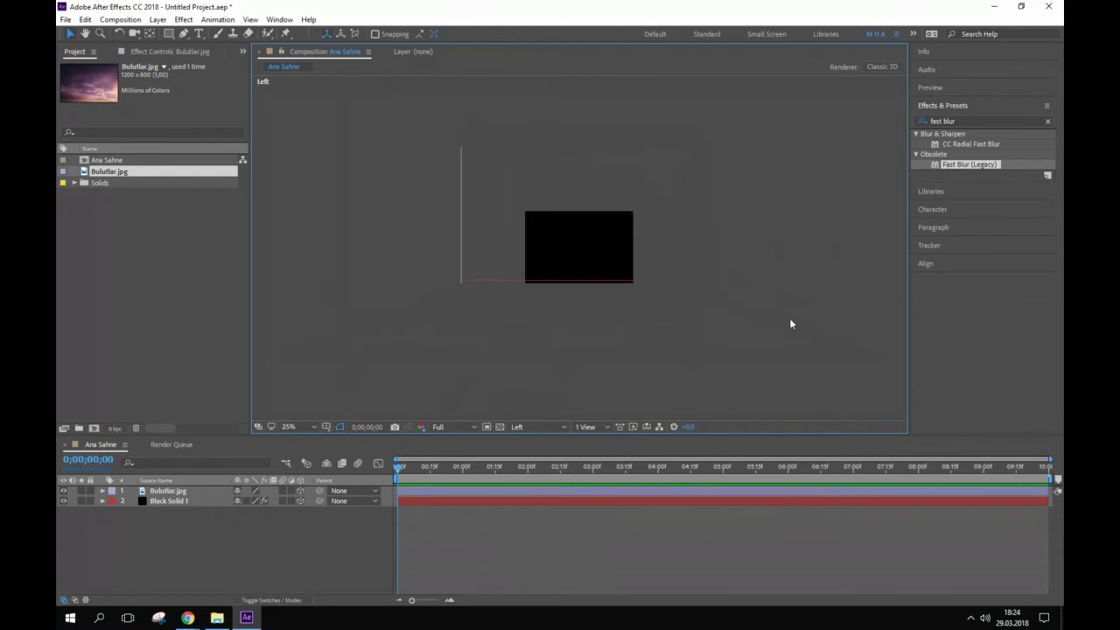
# - Return to Active Camera view and select the Black Solid 1 water layer, undoing a stray move
pyautogui.click(517, 426)
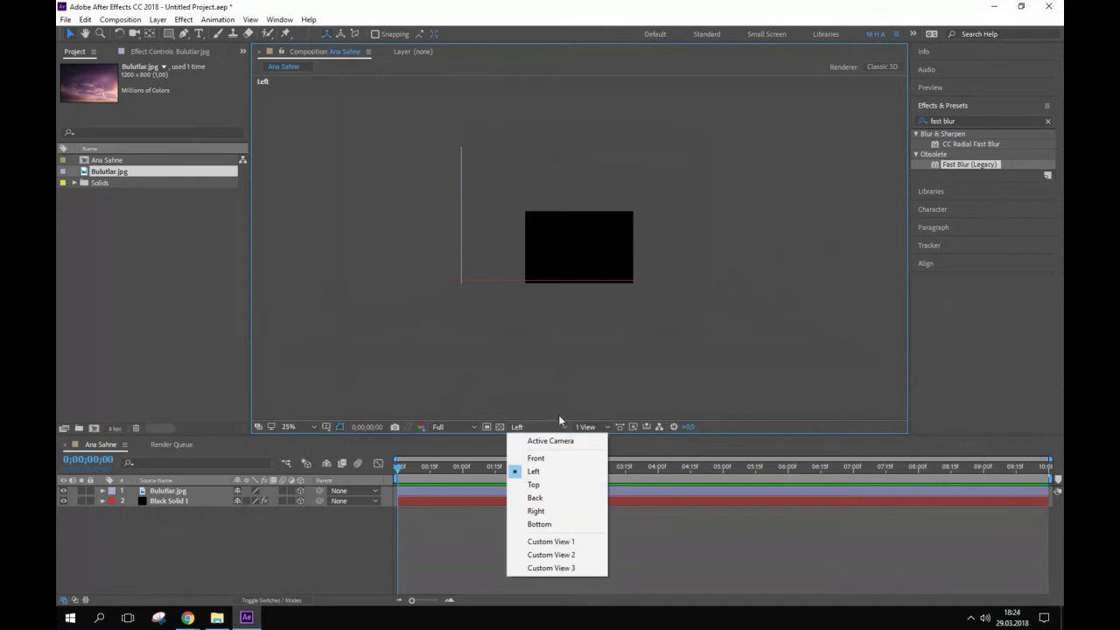
pyautogui.click(549, 441)
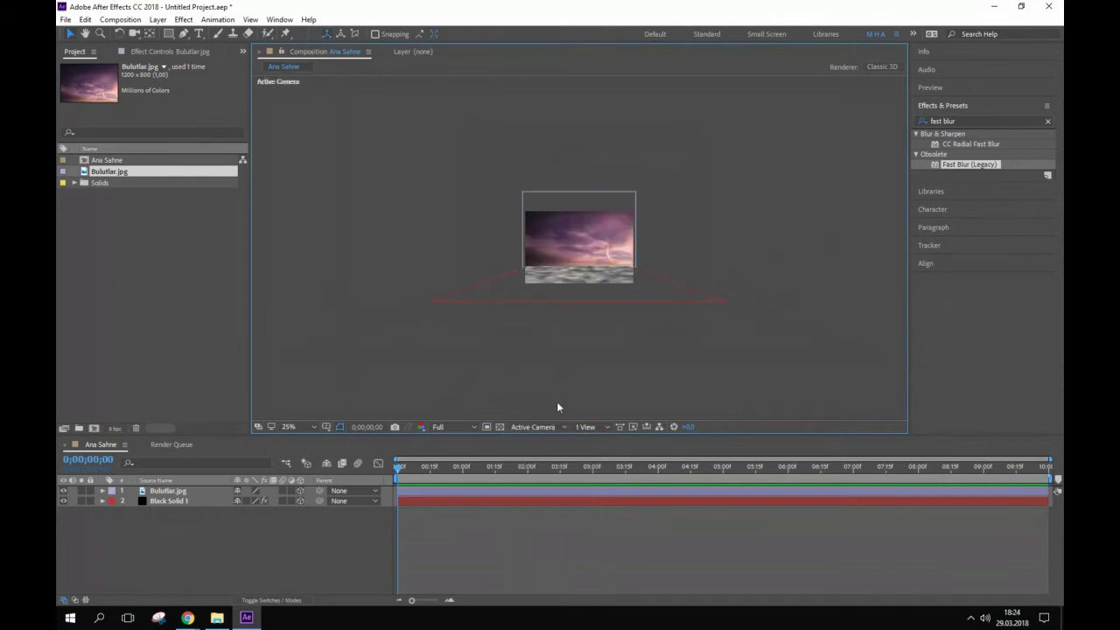
pyautogui.click(663, 287)
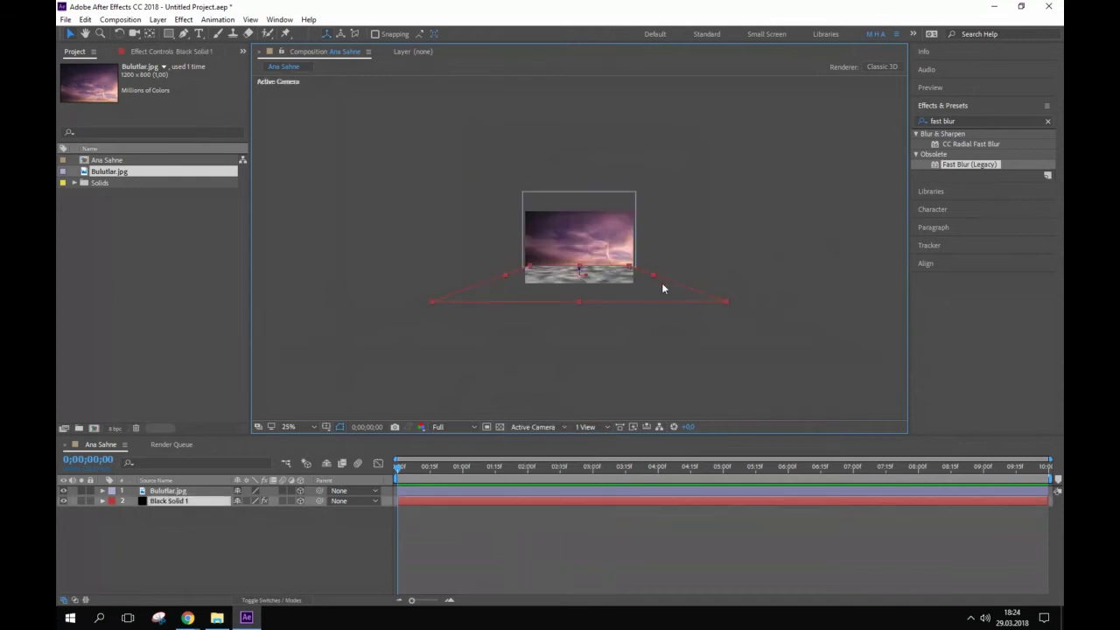
pyautogui.moveTo(579, 276); pyautogui.dragTo(576, 254)
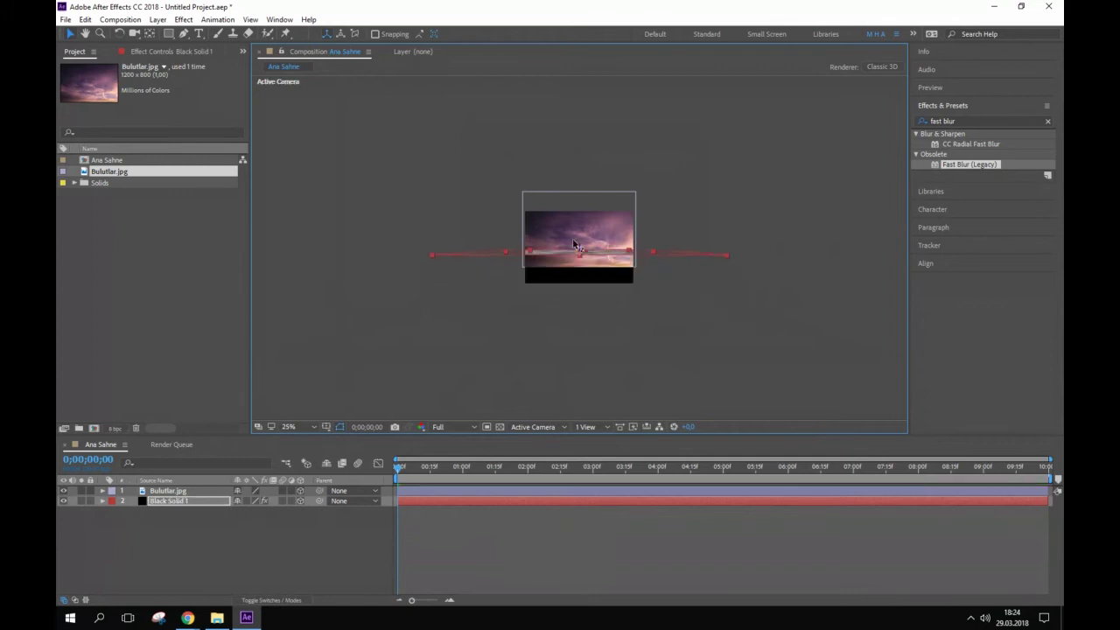
pyautogui.hotkey('ctrl', 'z')
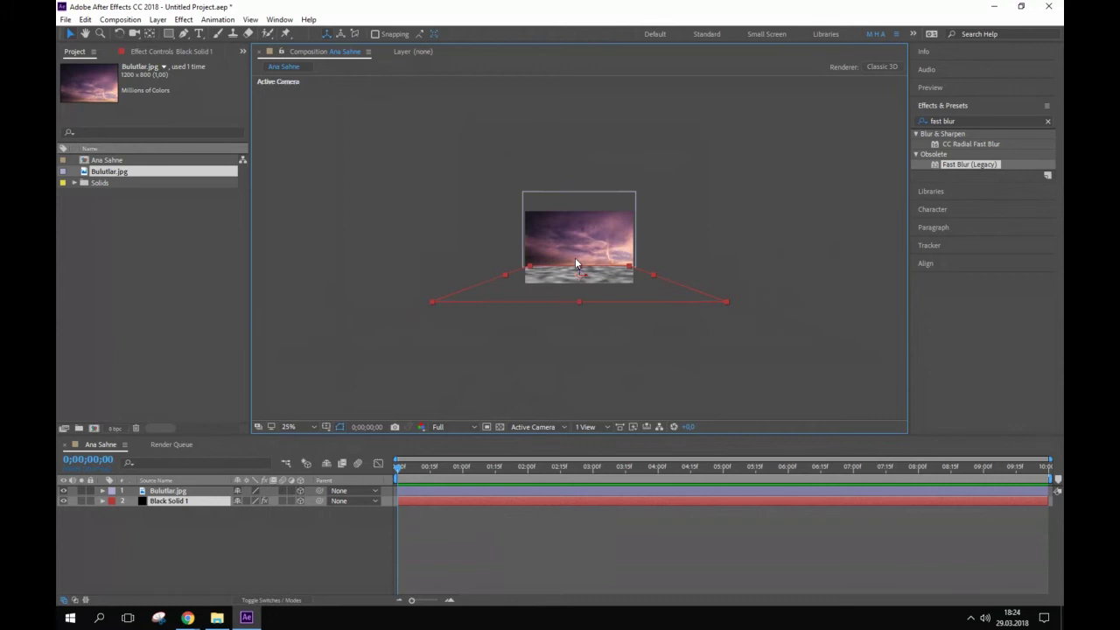
# - Scale Black Solid 1 wider to span the frame, then show source names in the layer panel
pyautogui.scroll(2, 578, 250)
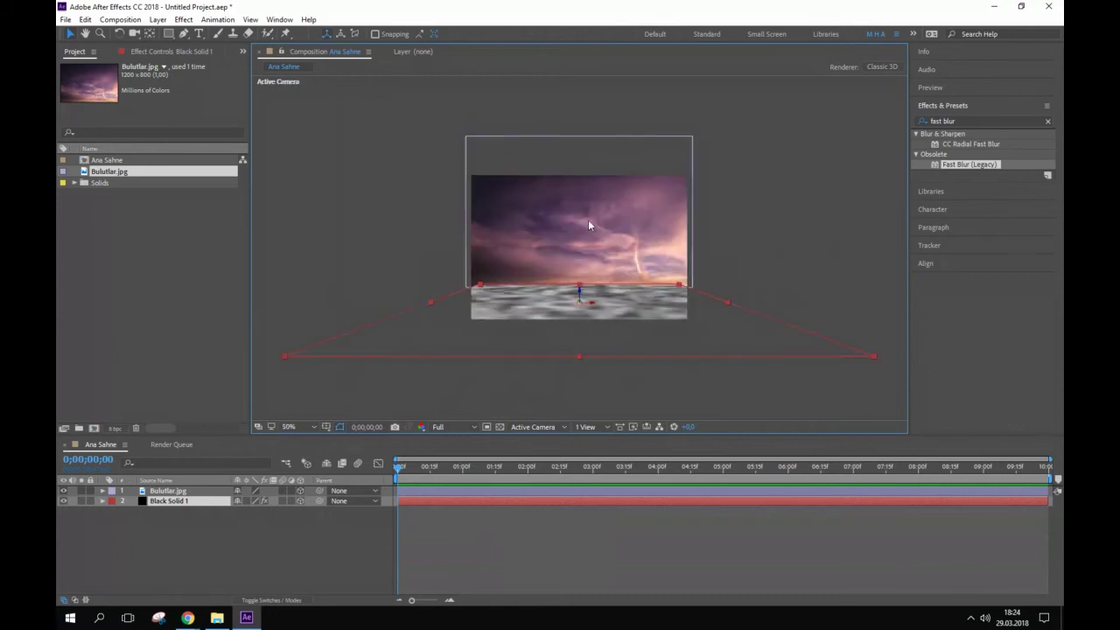
pyautogui.click(742, 231)
pyautogui.click(569, 325)
pyautogui.moveTo(876, 356)
pyautogui.mouseDown()
pyautogui.moveTo(918, 350)
pyautogui.moveTo(913, 358)
pyautogui.mouseUp()
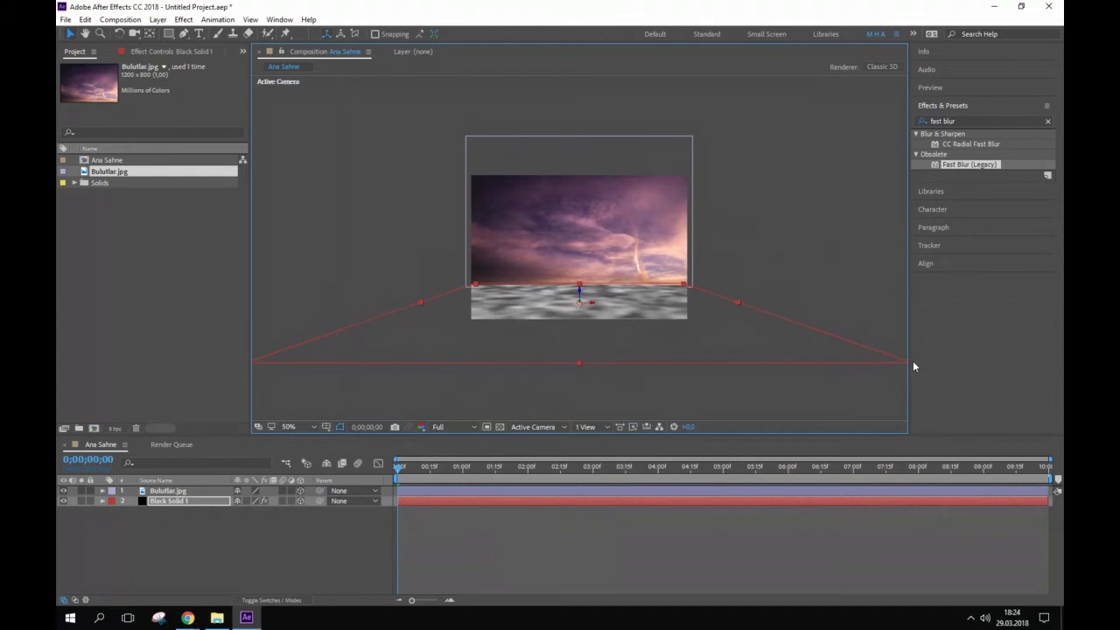
pyautogui.click(821, 254)
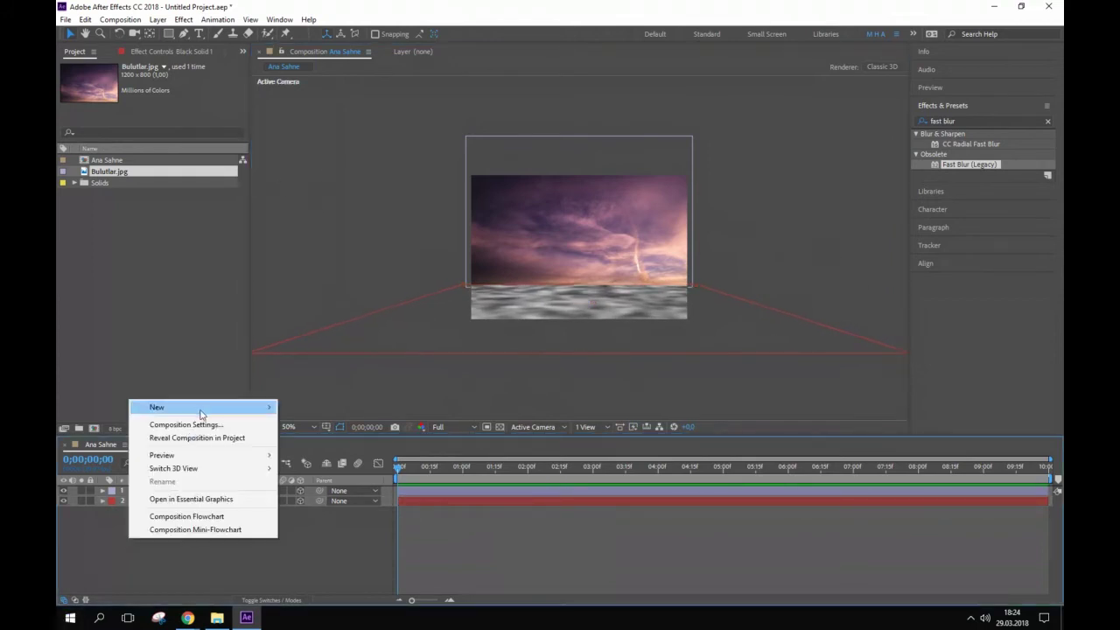
pyautogui.click(322, 551)
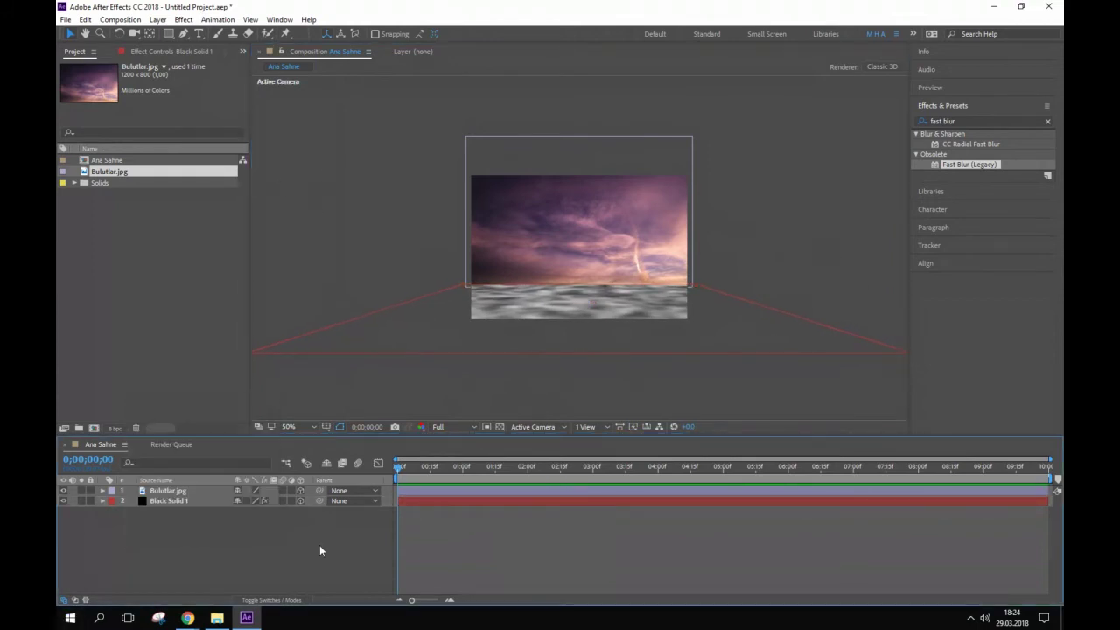
pyautogui.click(184, 482)
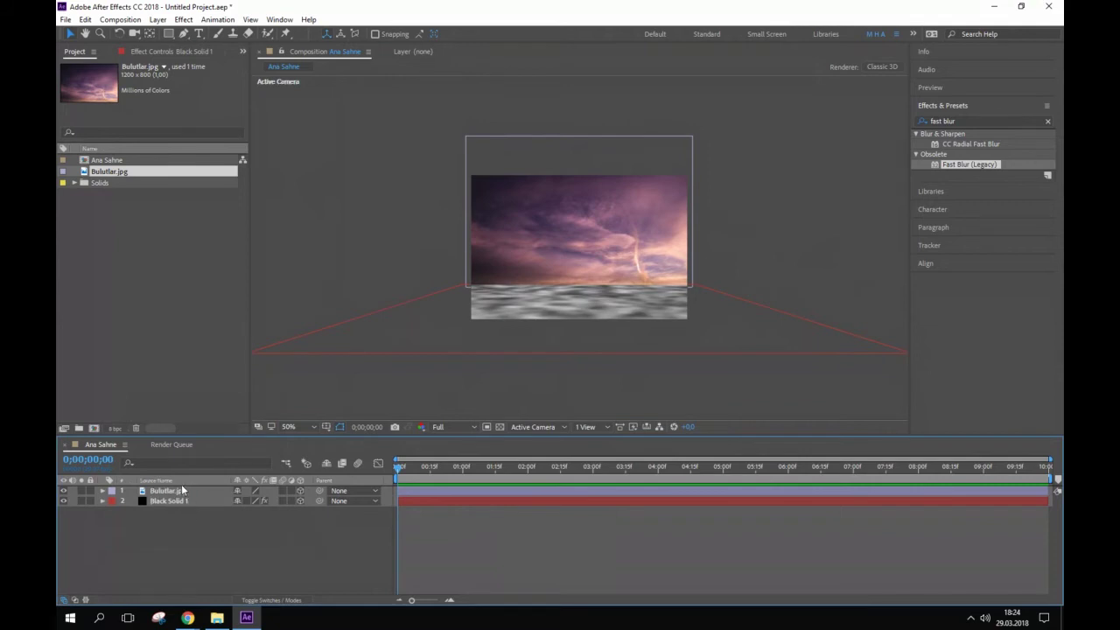
# - Add a 35mm camera layer named Kamera
pyautogui.rightClick(168, 563)
pyautogui.moveTo(237, 429)
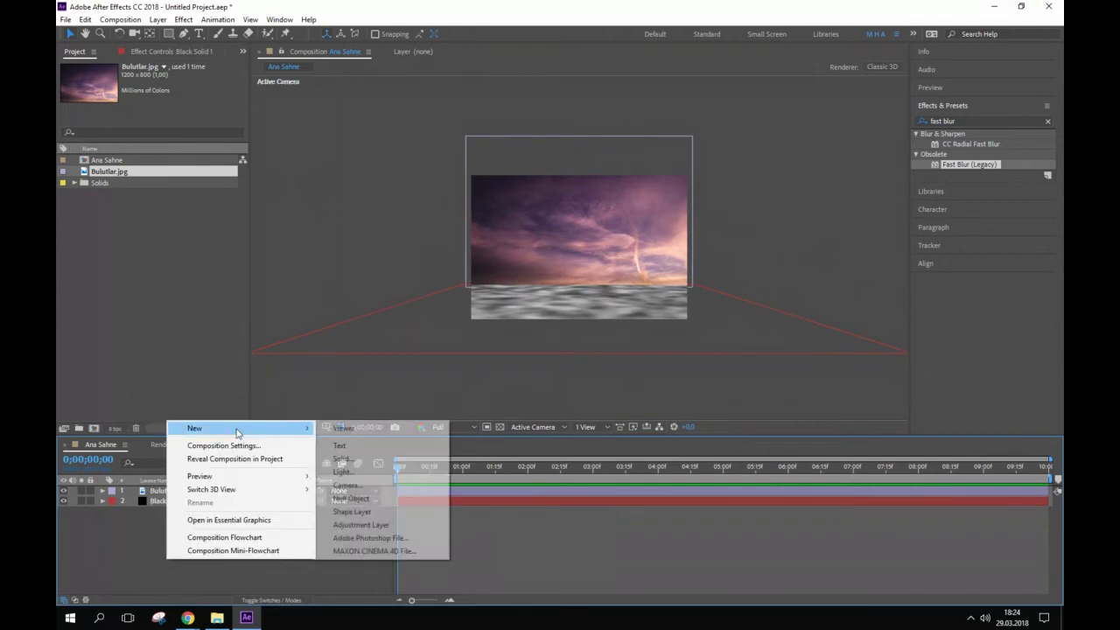
pyautogui.click(389, 485)
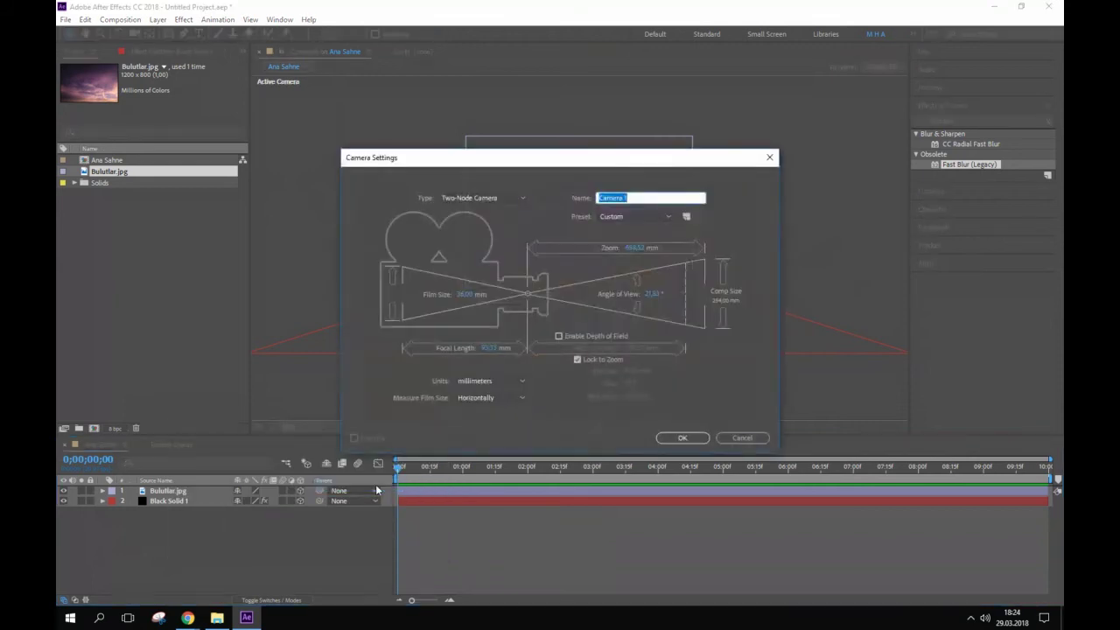
pyautogui.write('Kamera')
pyautogui.click(626, 218)
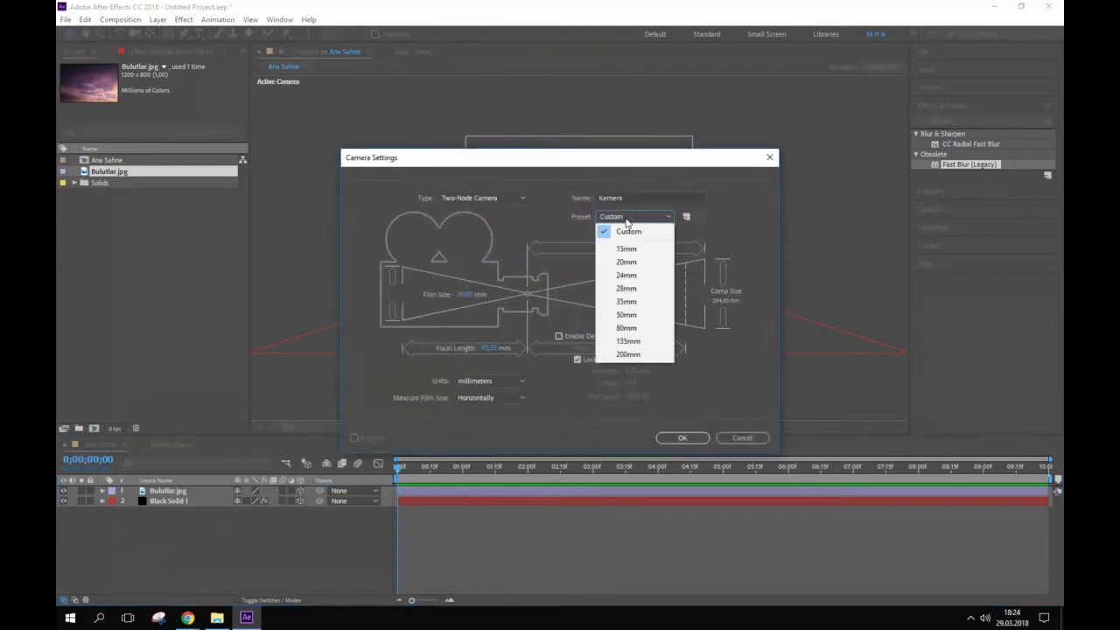
pyautogui.click(626, 301)
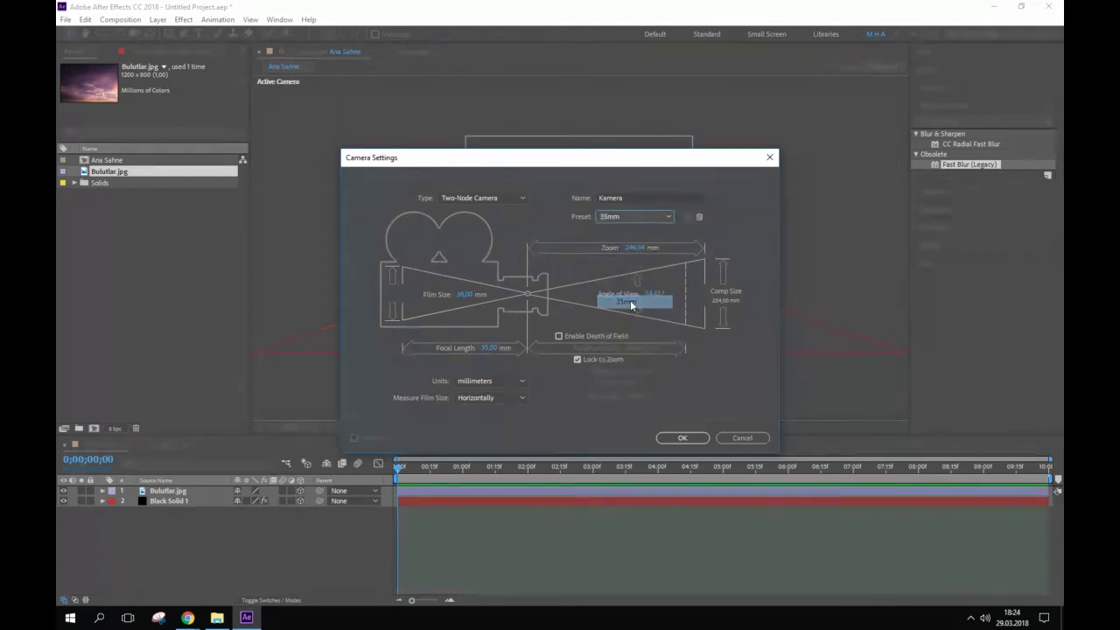
pyautogui.click(684, 438)
# - Rename Bulutlar.jpg to 'Bulutlar' and Black Solid 1 to 'Su Yüzeyi'
pyautogui.click(165, 502)
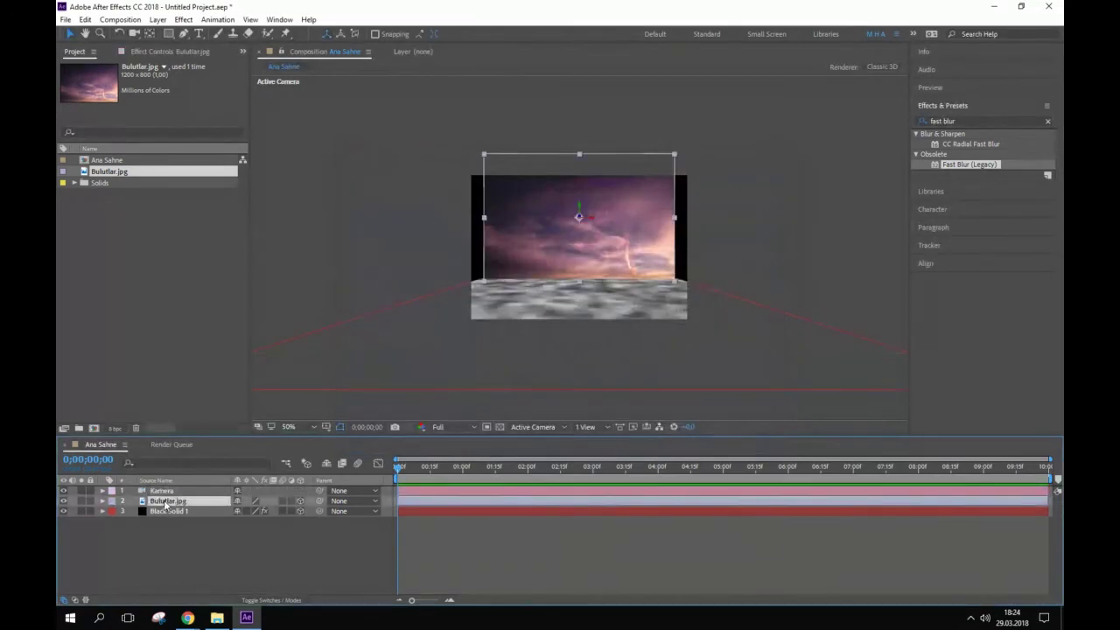
pyautogui.press('Return')
pyautogui.press('BackSpace')
pyautogui.press('BackSpace')
pyautogui.press('BackSpace')
pyautogui.press('Return')
pyautogui.click(171, 511)
pyautogui.press('Return')
pyautogui.press('BackSpace')
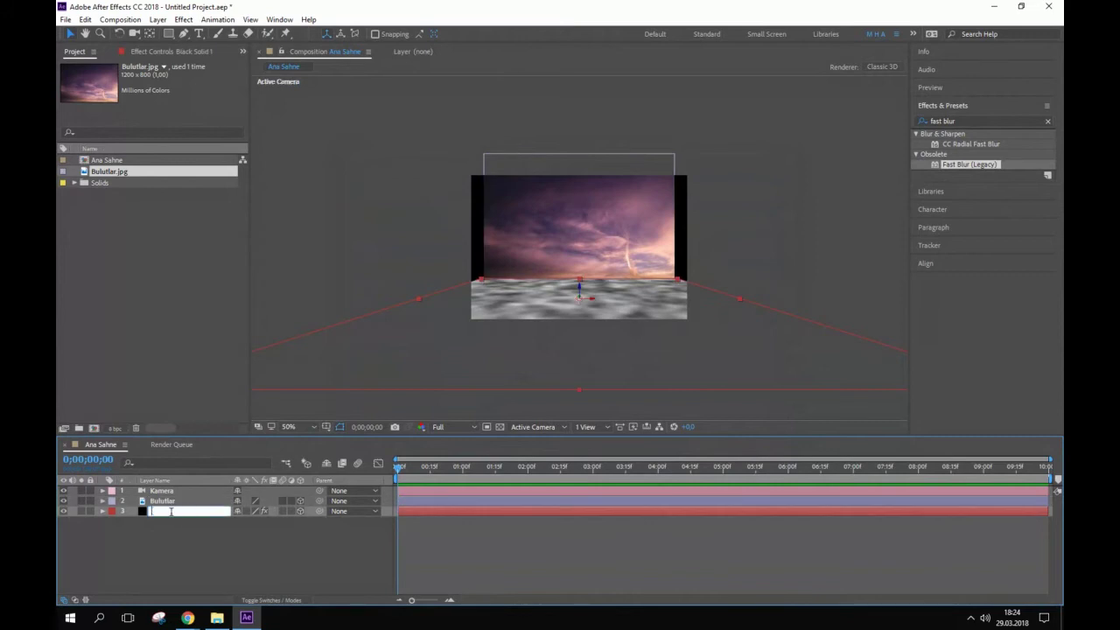
pyautogui.write('Y')
pyautogui.write('Su Yüze')
pyautogui.write('yi')
pyautogui.press('Return')
# - Narrow the Su Yüzeyi water plane slightly in the composition view
pyautogui.click(384, 183)
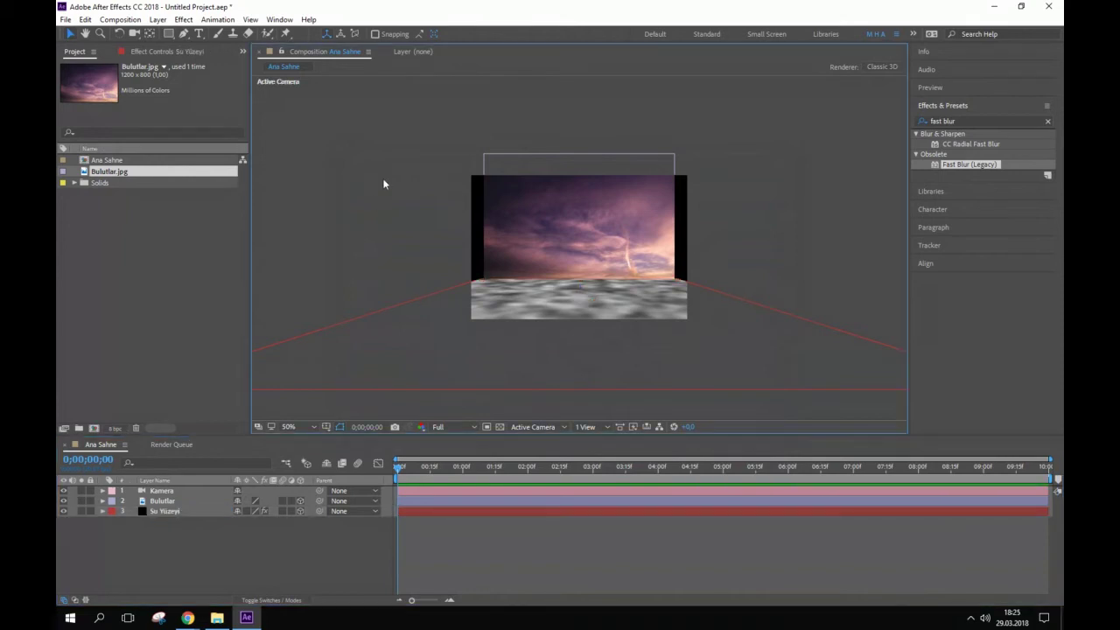
pyautogui.click(664, 389)
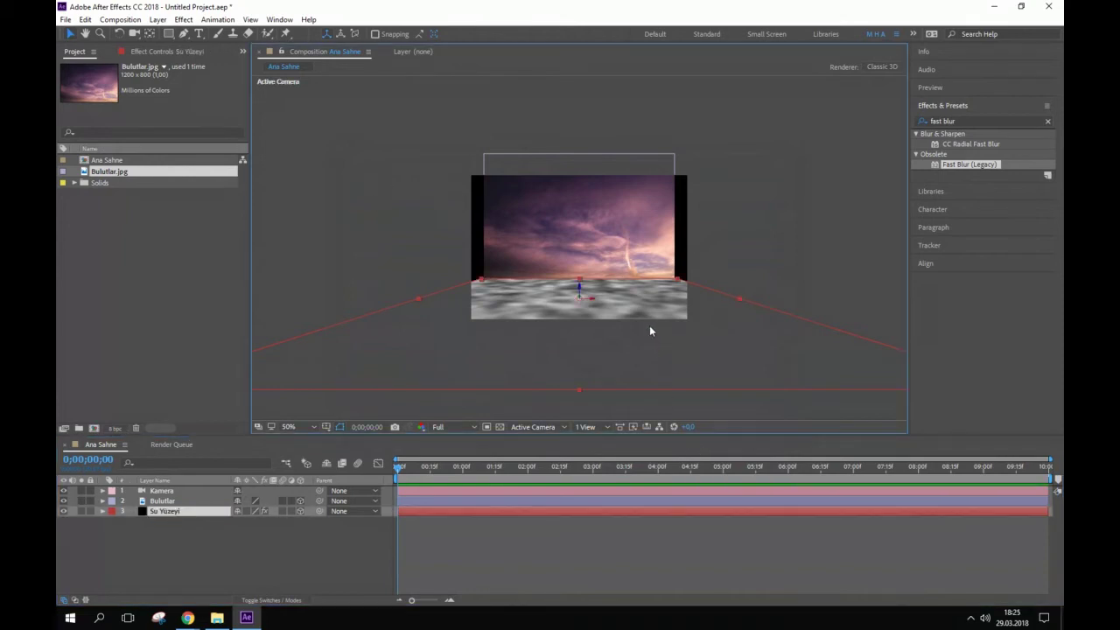
pyautogui.click(821, 274)
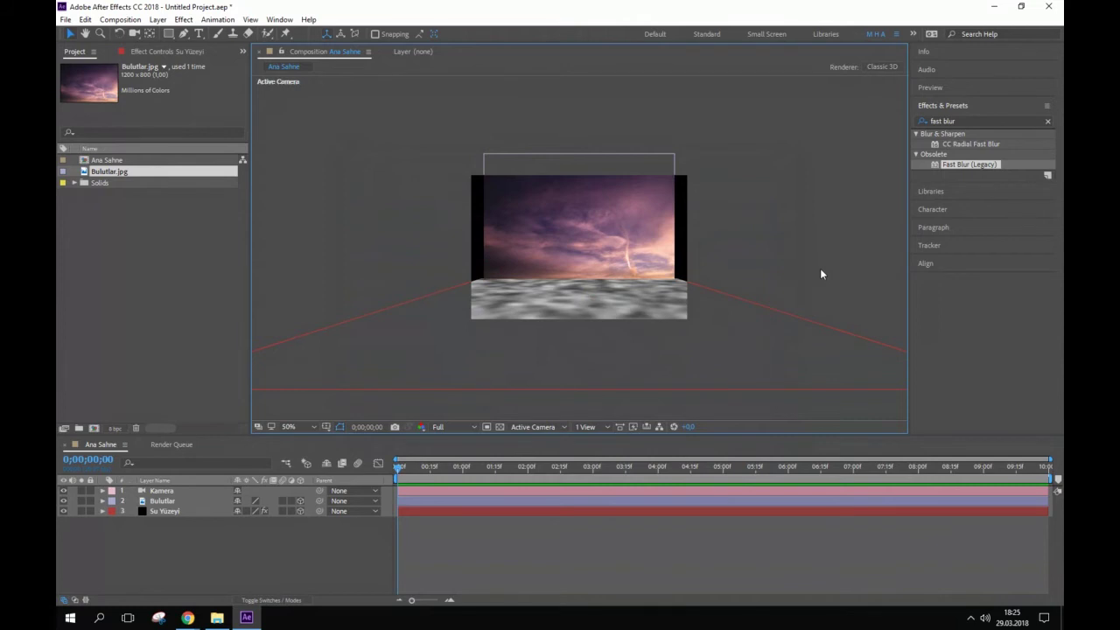
pyautogui.click(803, 344)
pyautogui.press(',')
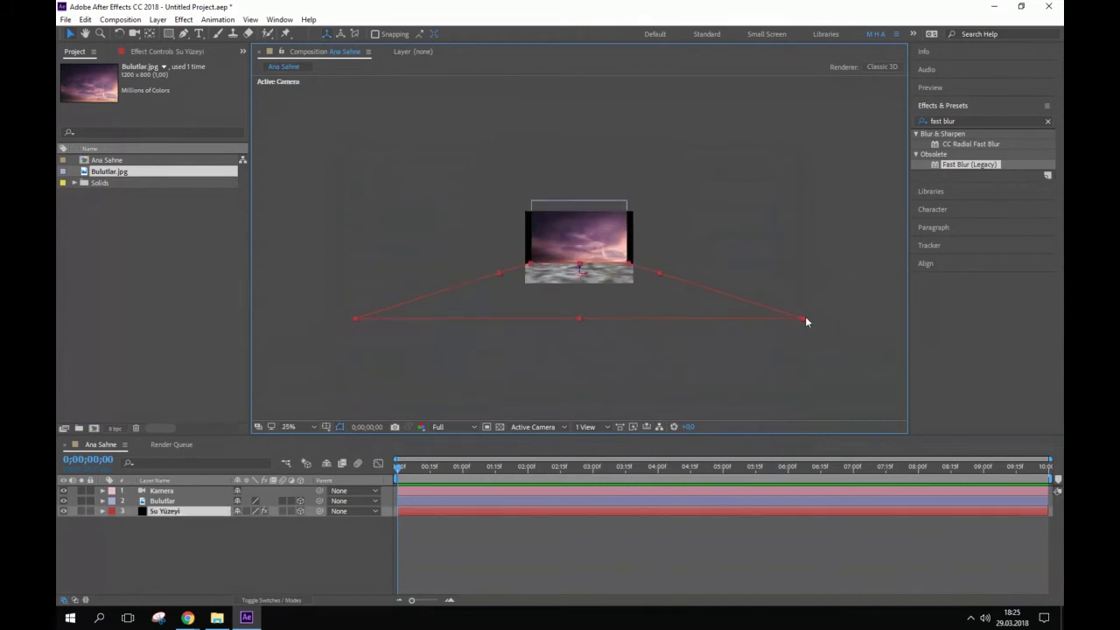
pyautogui.moveTo(806, 317); pyautogui.dragTo(794, 317)
pyautogui.press('.')
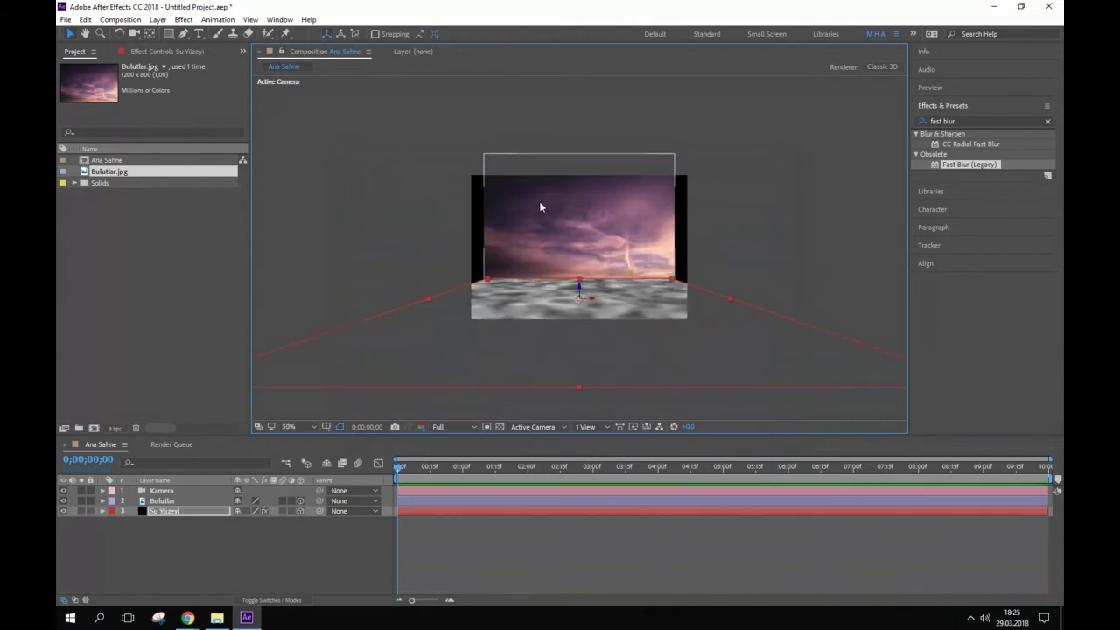
# - Duplicate the Bulutlar sky layer with Ctrl+D, creating Bulutlar 2
pyautogui.click(806, 219)
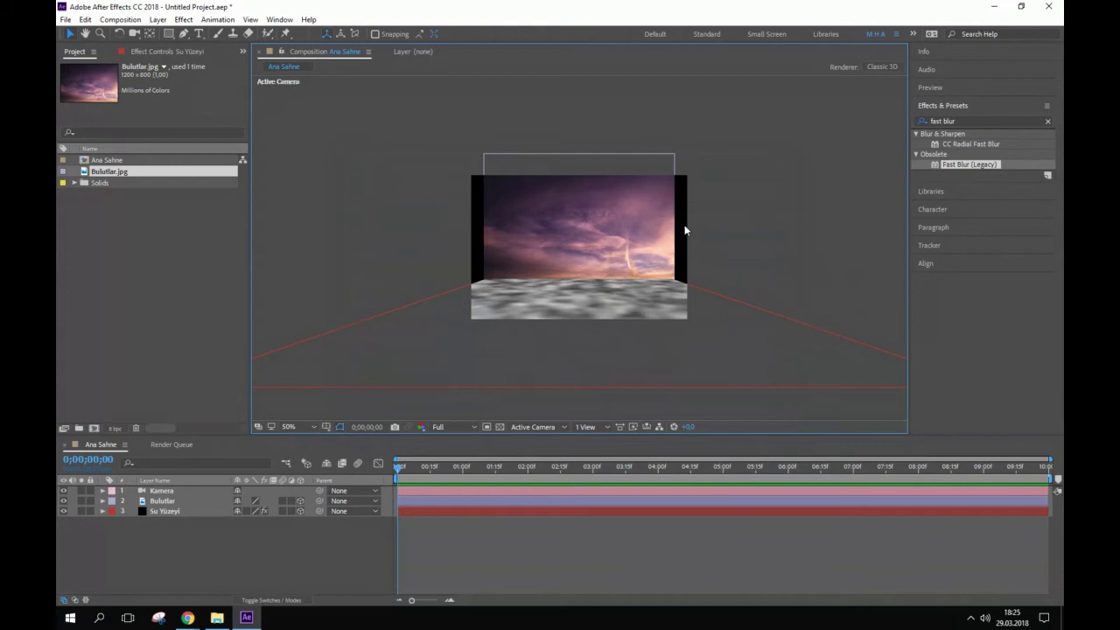
pyautogui.click(661, 226)
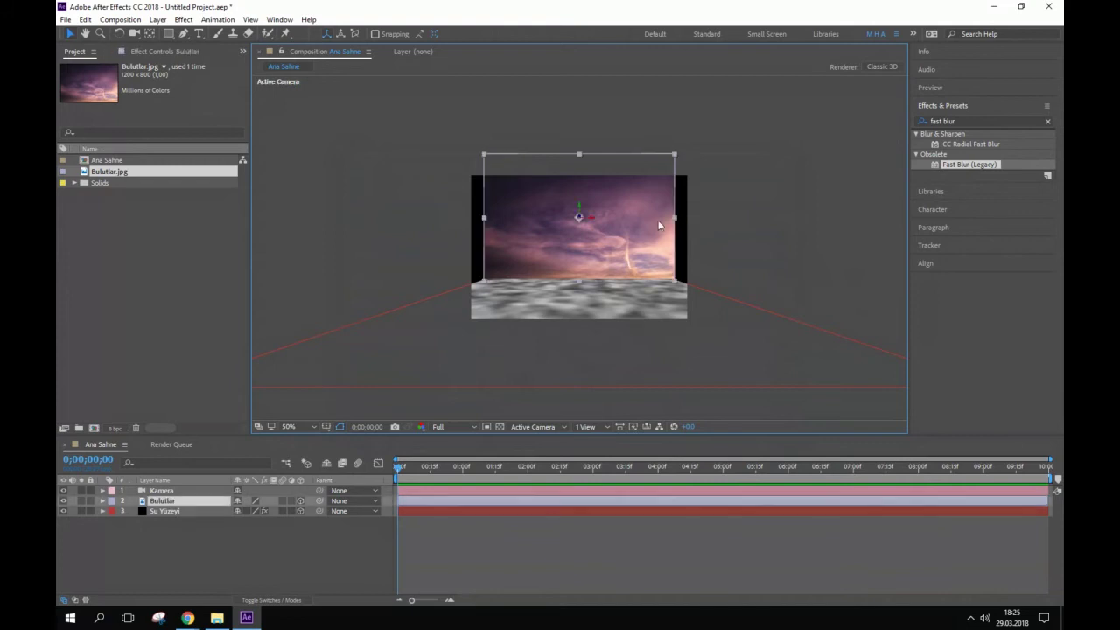
pyautogui.hotkey('ctrl', 'd')
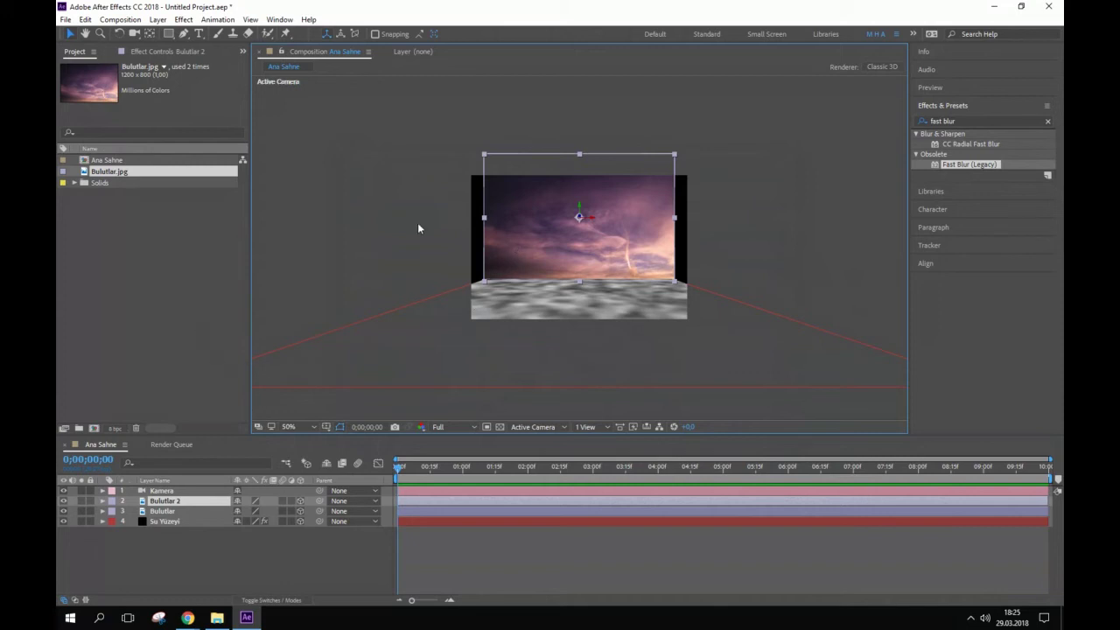
# - Flip Bulutlar 2 vertically and drag it down below the sky as a reflection
pyautogui.rightClick(549, 194)
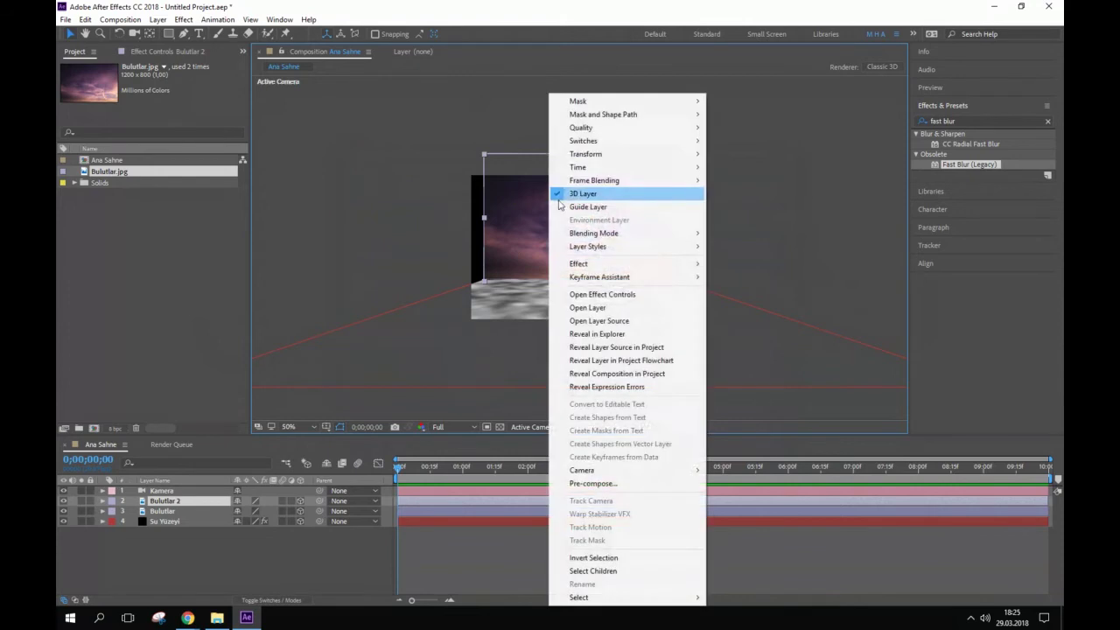
pyautogui.moveTo(638, 155)
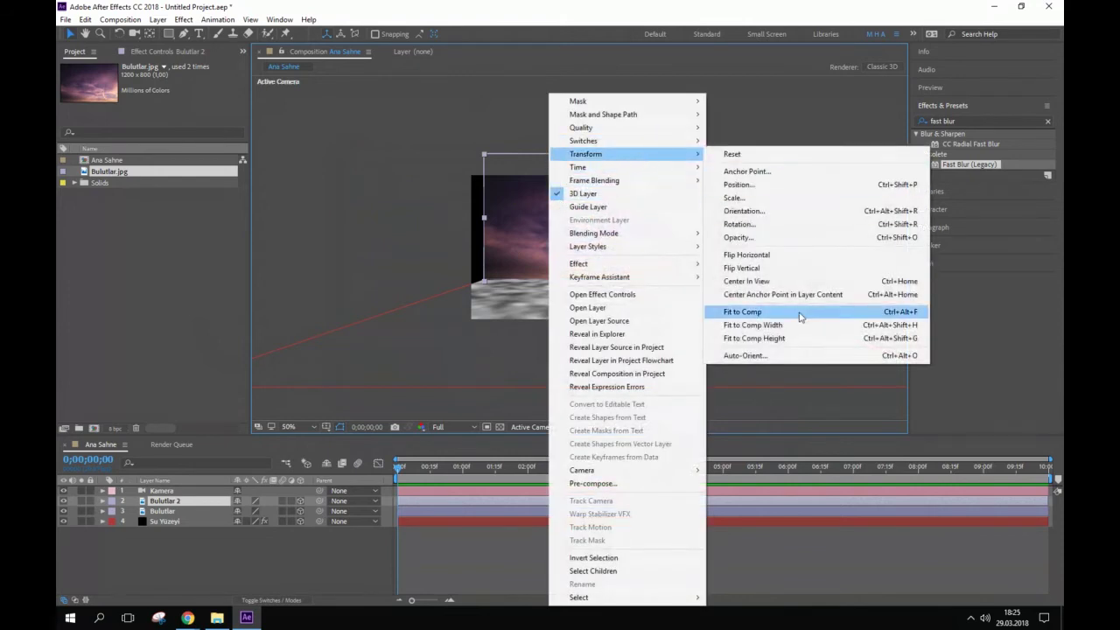
pyautogui.click(789, 267)
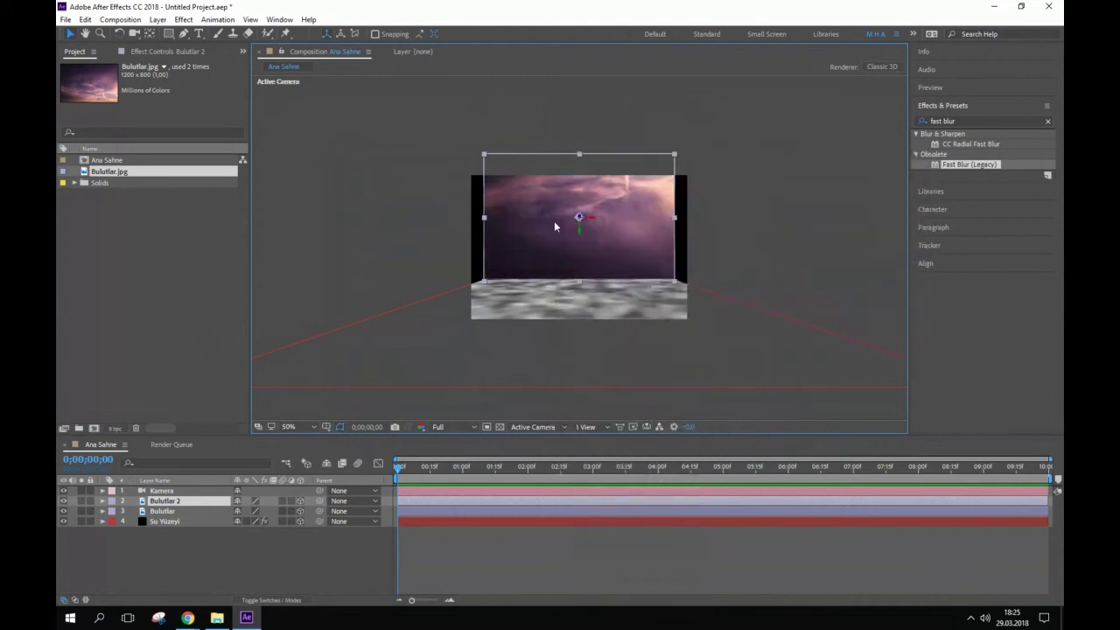
pyautogui.moveTo(578, 233); pyautogui.dragTo(598, 351)
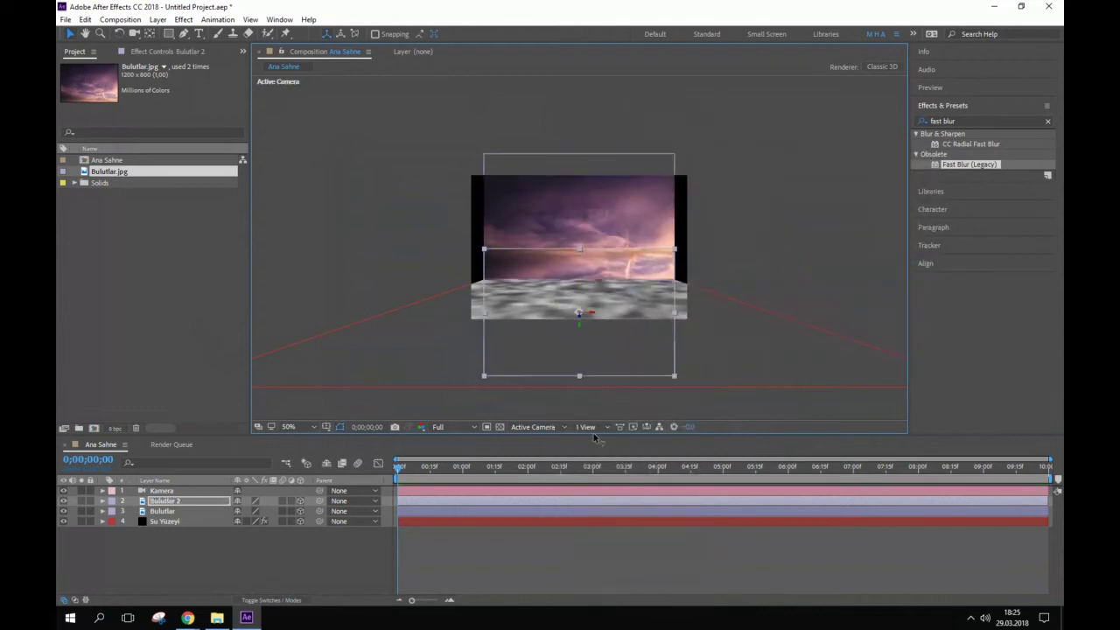
pyautogui.moveTo(580, 328); pyautogui.dragTo(586, 396)
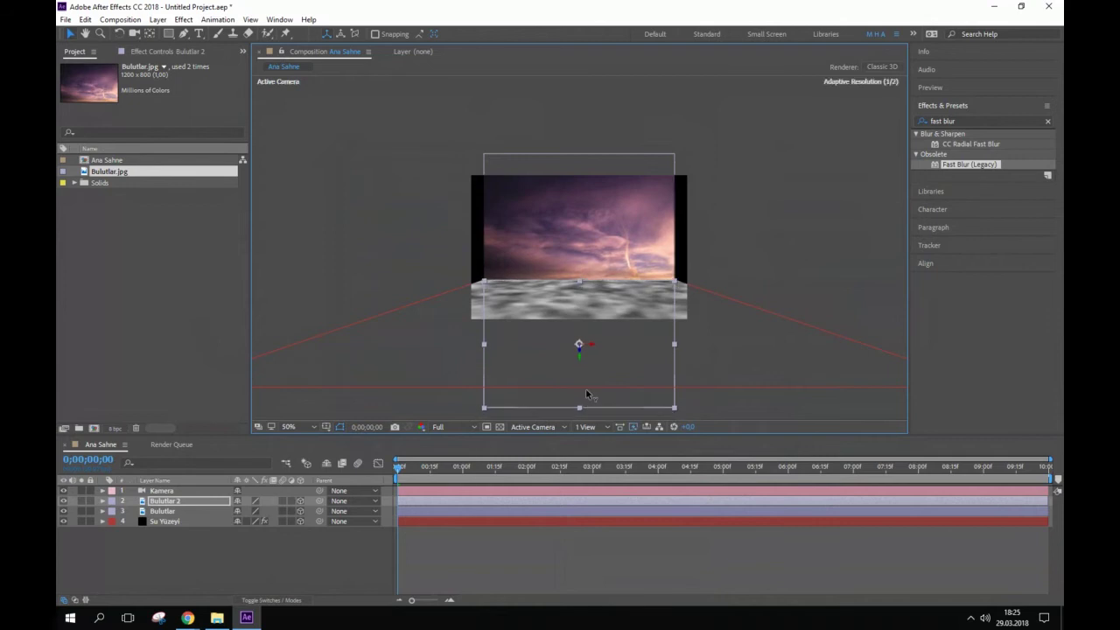
# - Hide the Su Yüzeyi water layer and frame the reflection around the horizon
pyautogui.click(63, 521)
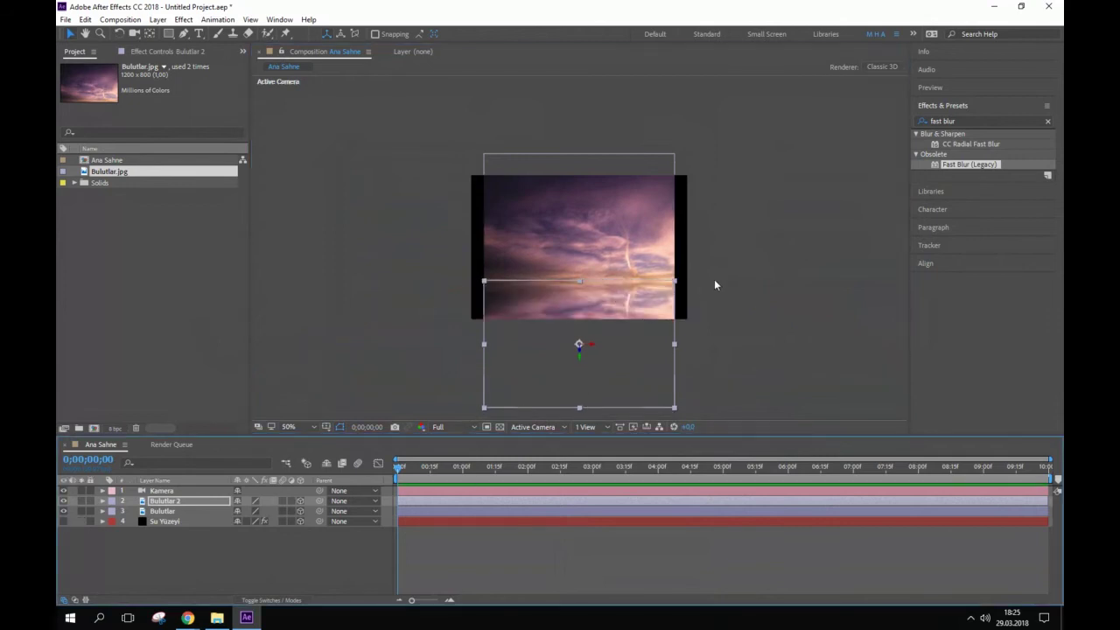
pyautogui.click(603, 363)
pyautogui.scroll(2, 603, 363)
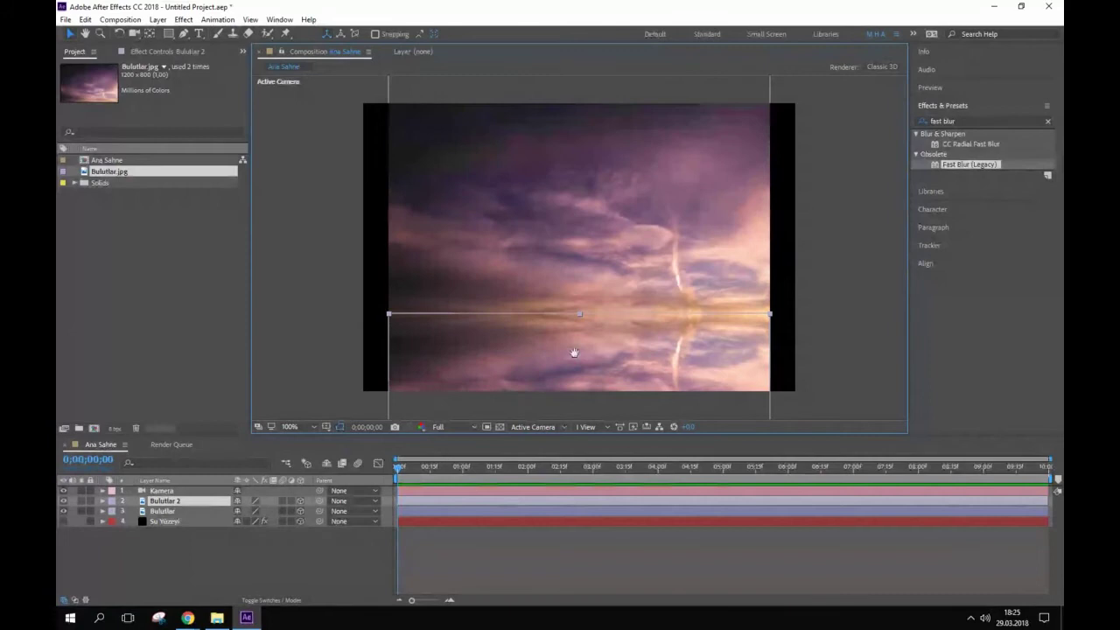
pyautogui.moveTo(574, 356); pyautogui.dragTo(548, 323)
pyautogui.click(863, 242)
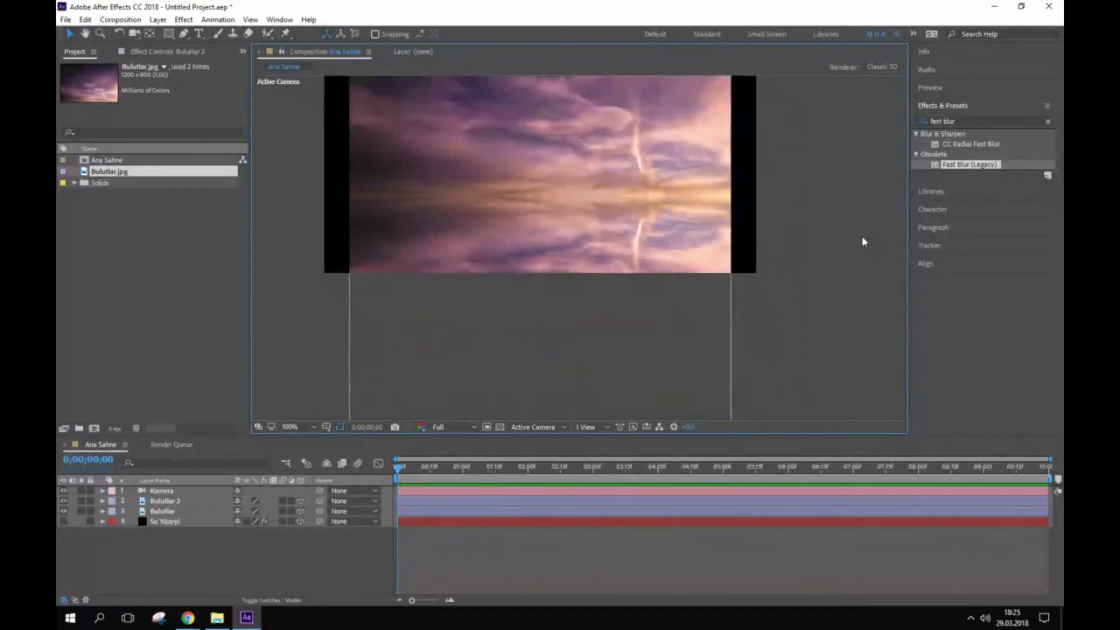
pyautogui.scroll(-1, 687, 133)
pyautogui.scroll(1, 595, 155)
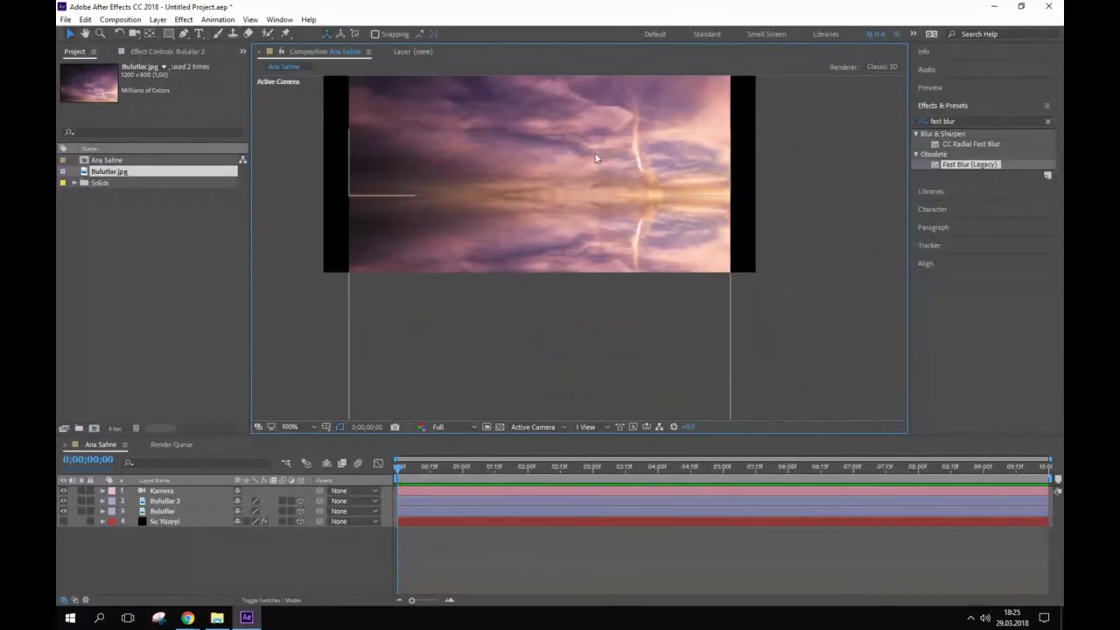
pyautogui.moveTo(535, 157); pyautogui.dragTo(523, 242)
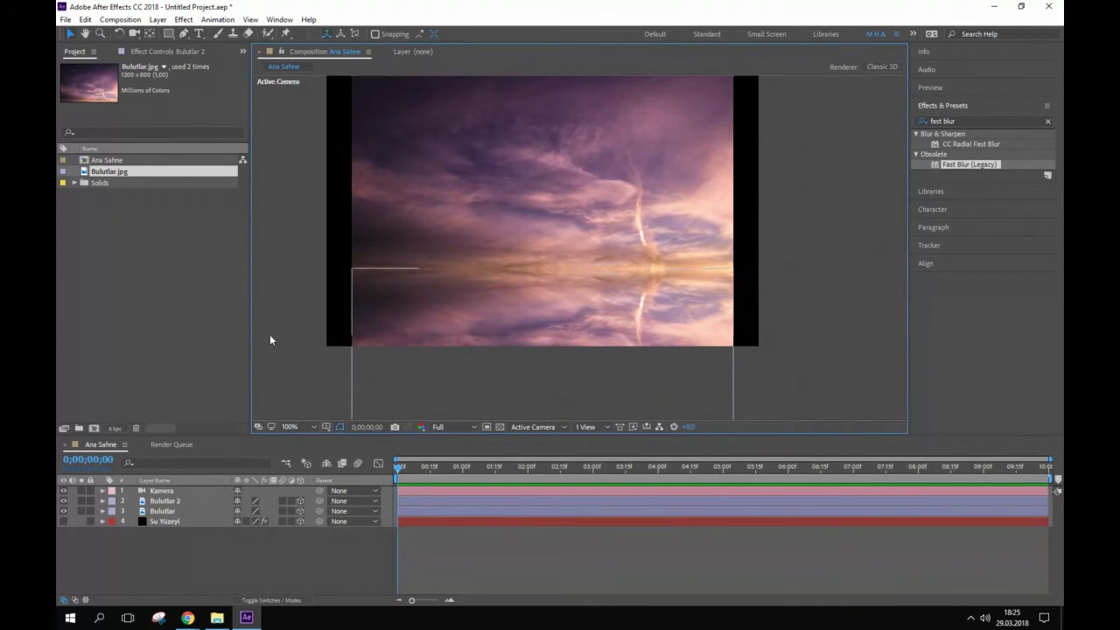
# - Make Su Yüzeyi visible again and rename it 'Su Yüzeyi - Fract.'
pyautogui.click(63, 522)
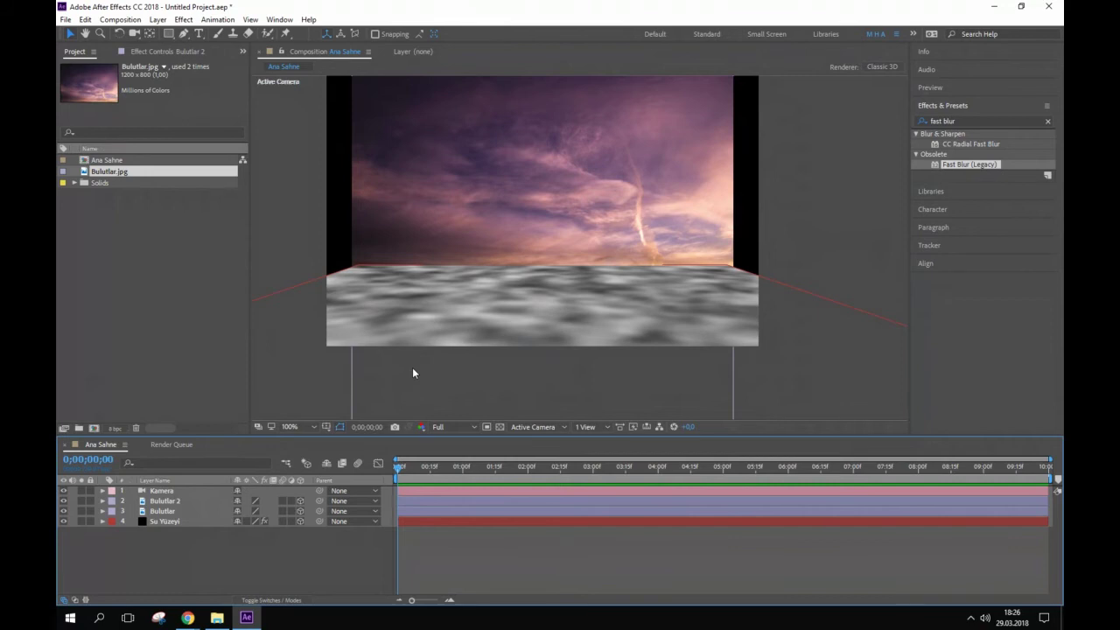
pyautogui.click(162, 522)
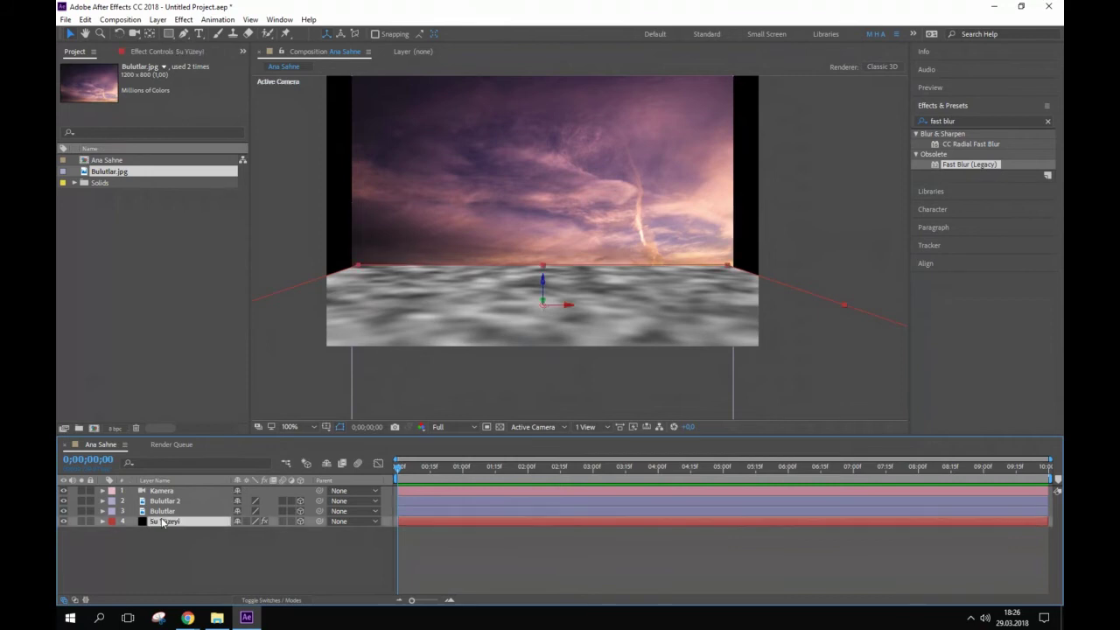
pyautogui.press('Return')
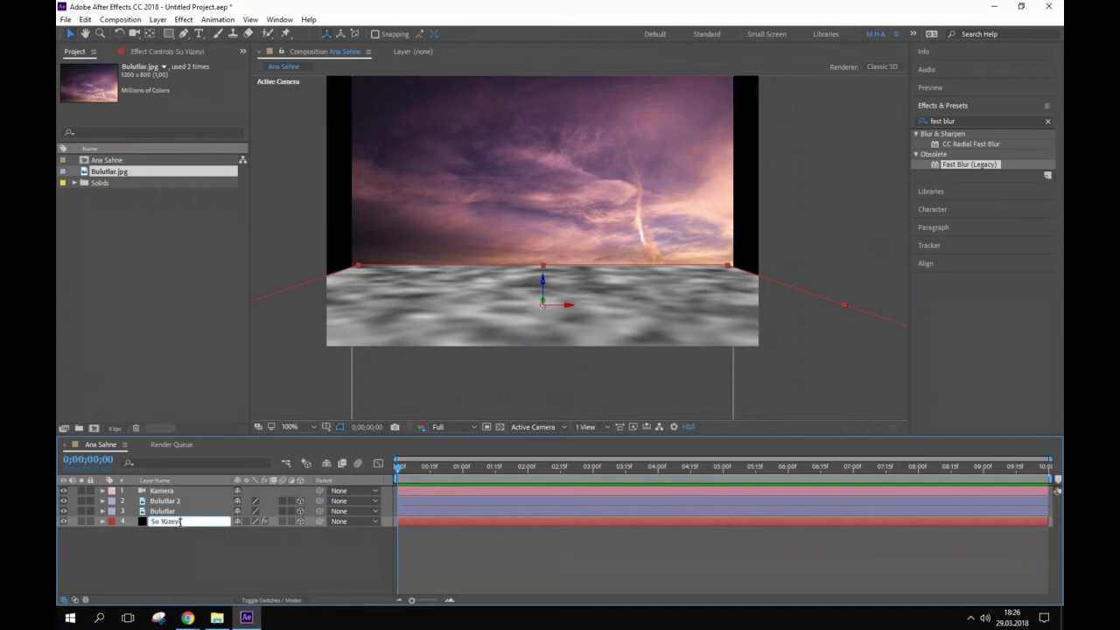
pyautogui.write('- Fraw')
pyautogui.press('BackSpace')
pyautogui.write('t')
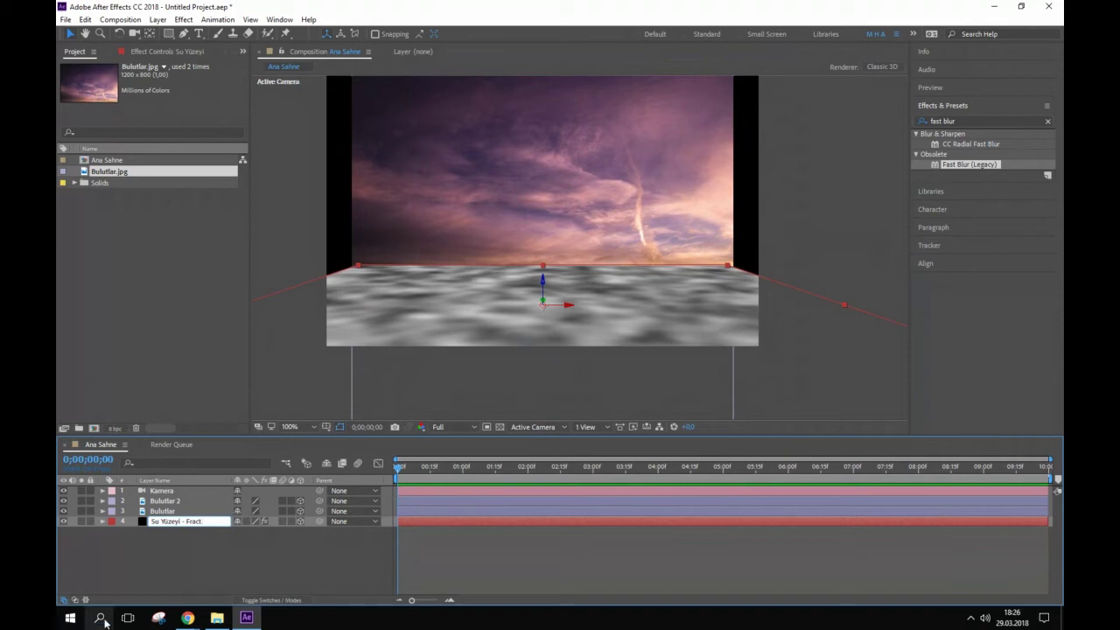
pyautogui.click(168, 520)
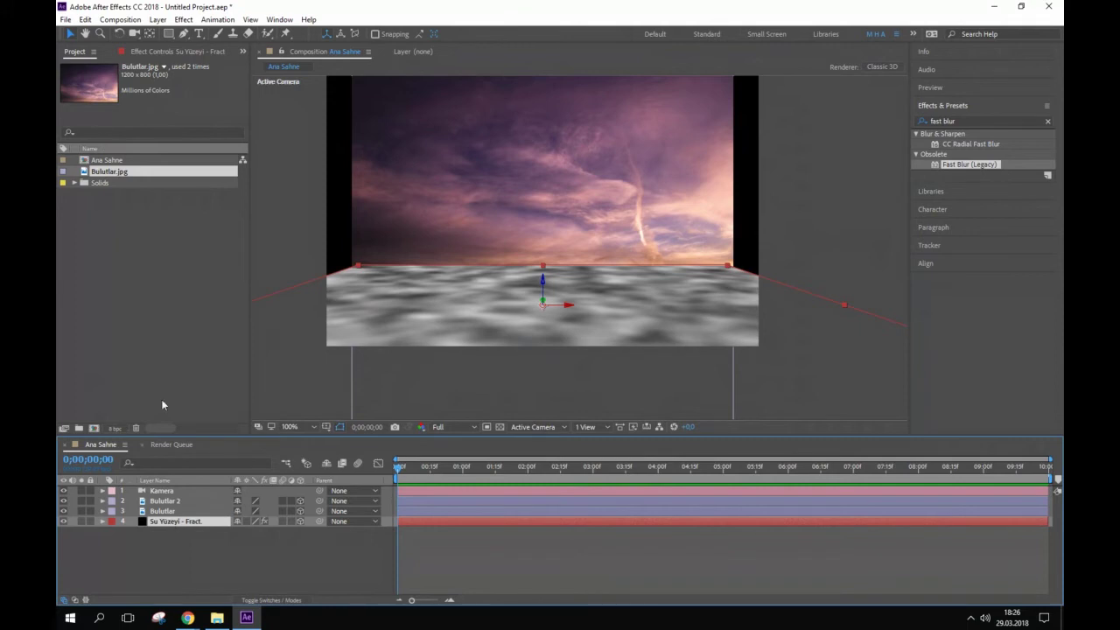
# - Pre-compose the water layer as 'Su Yüzeyi - Fract. Comp 1', moving all attributes
pyautogui.click(158, 19)
pyautogui.click(210, 481)
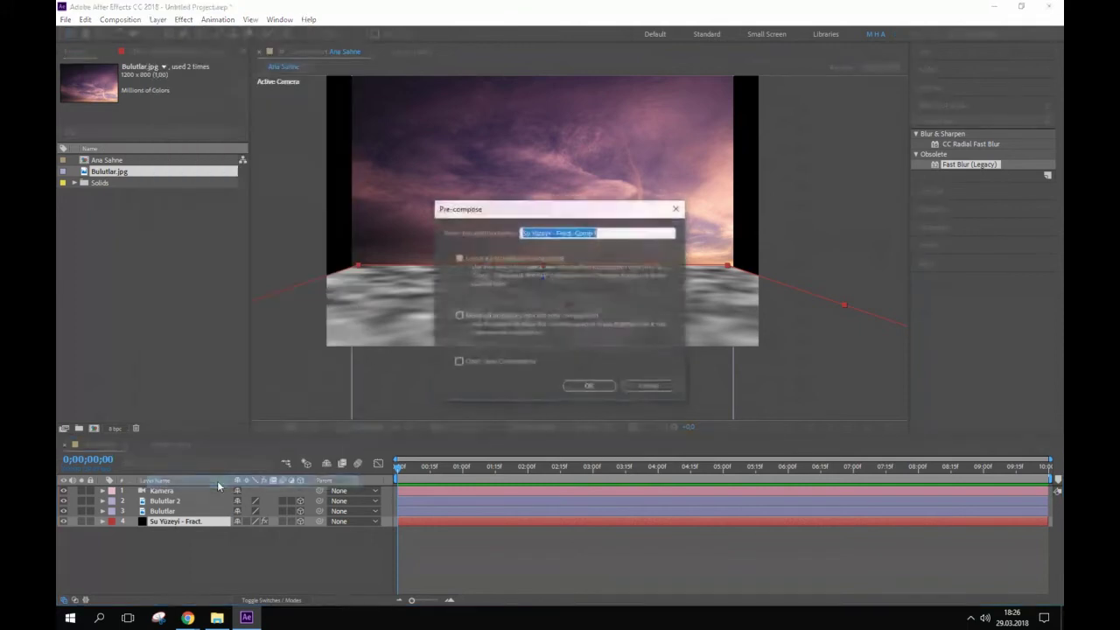
pyautogui.click(608, 233)
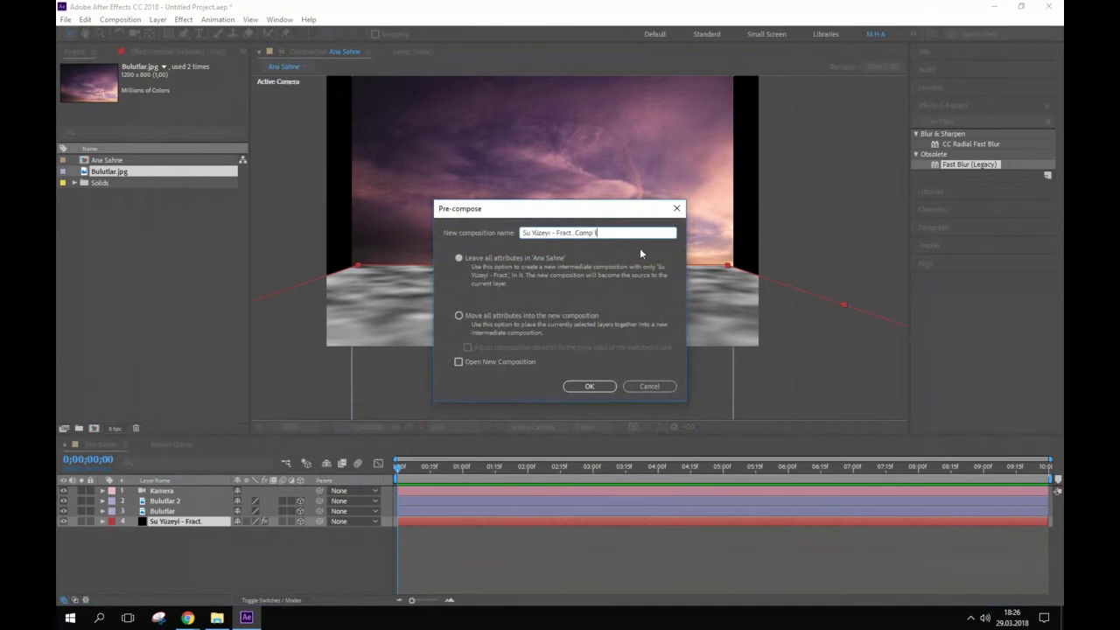
pyautogui.click(493, 316)
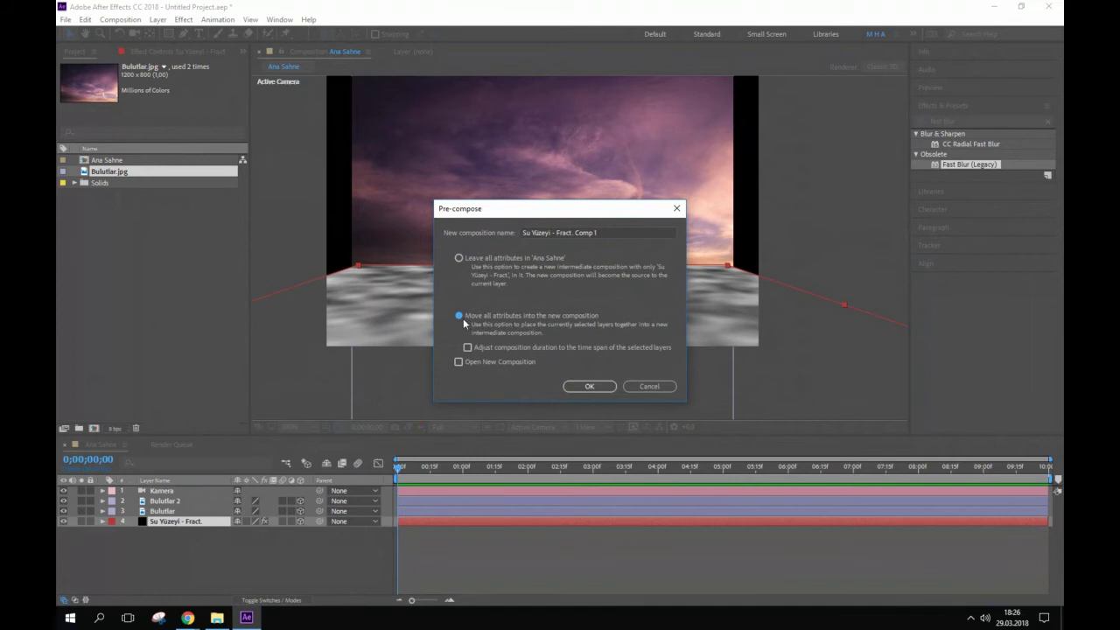
pyautogui.click(586, 387)
# - Deselect all layers and bring up the timeline menu for adding a new layer
pyautogui.press(',')
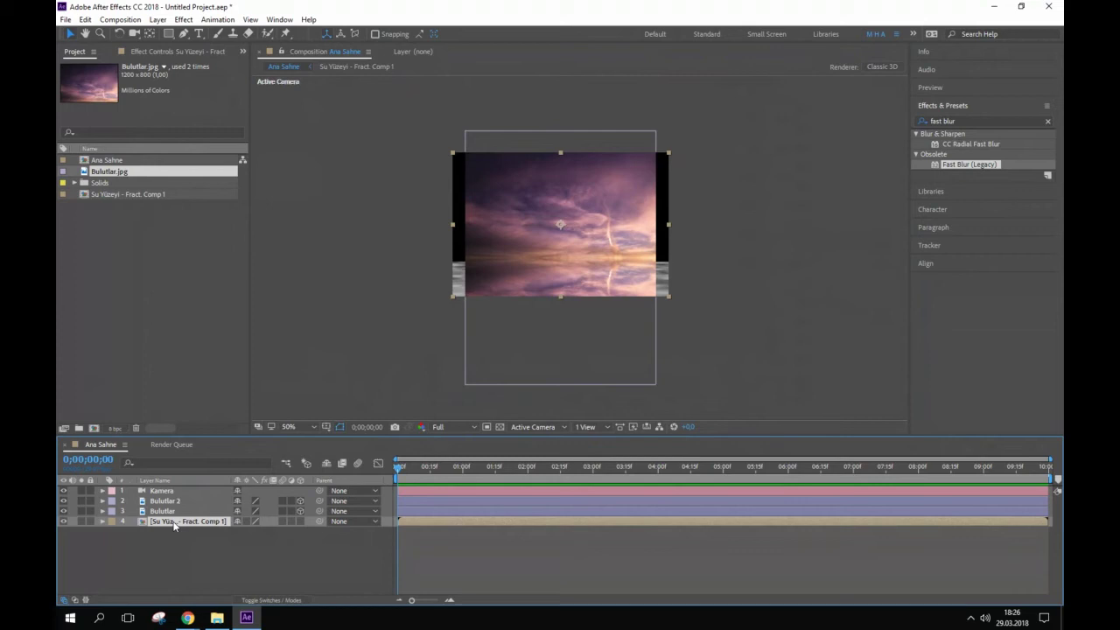
pyautogui.click(205, 557)
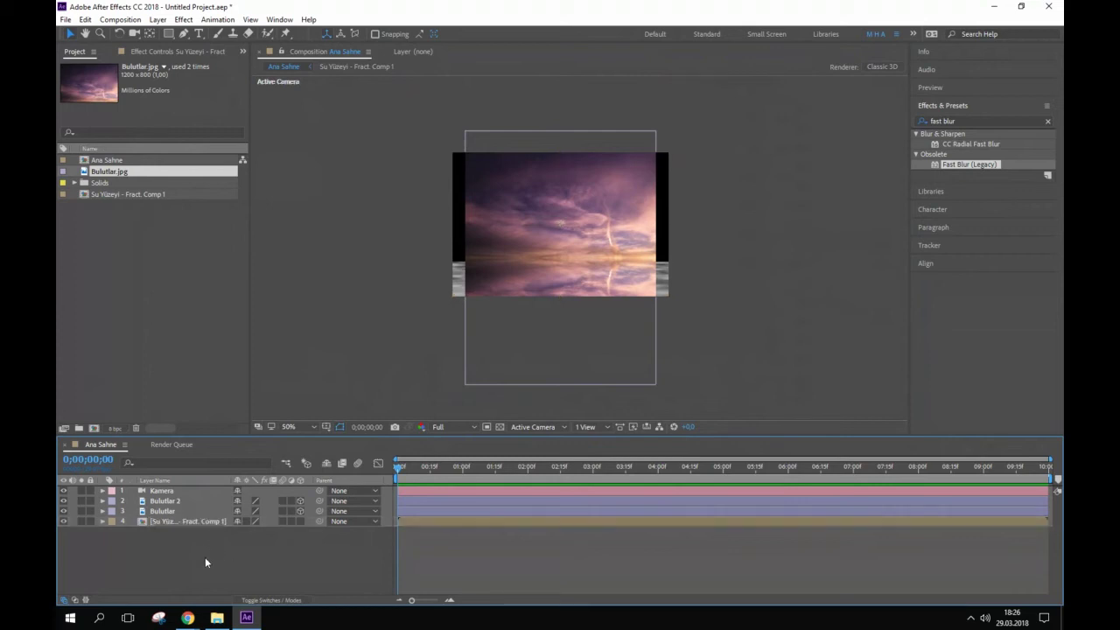
pyautogui.rightClick(209, 557)
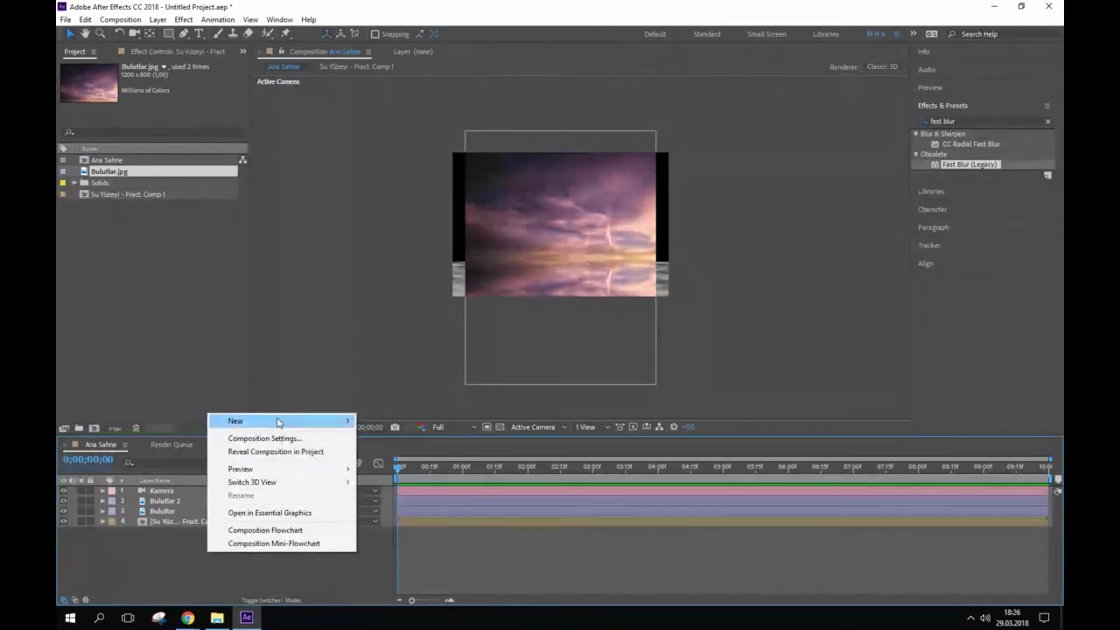
# - Add Adjustment Layer 1 and apply Displacement Map to it from an Effects search for 'displ'
pyautogui.moveTo(275, 421)
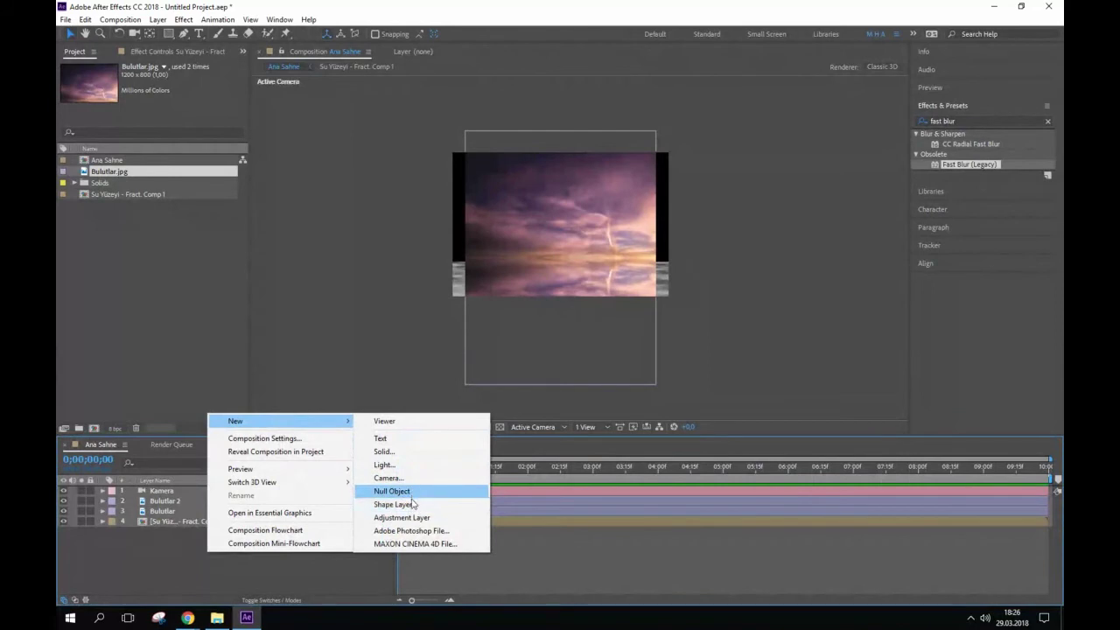
pyautogui.click(402, 518)
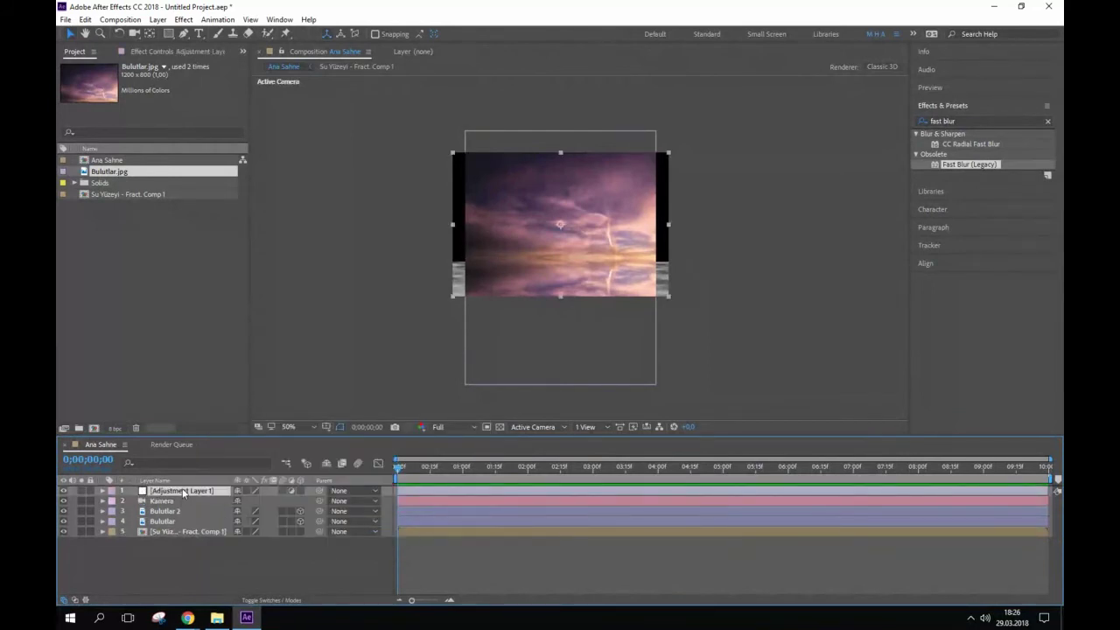
pyautogui.click(988, 121)
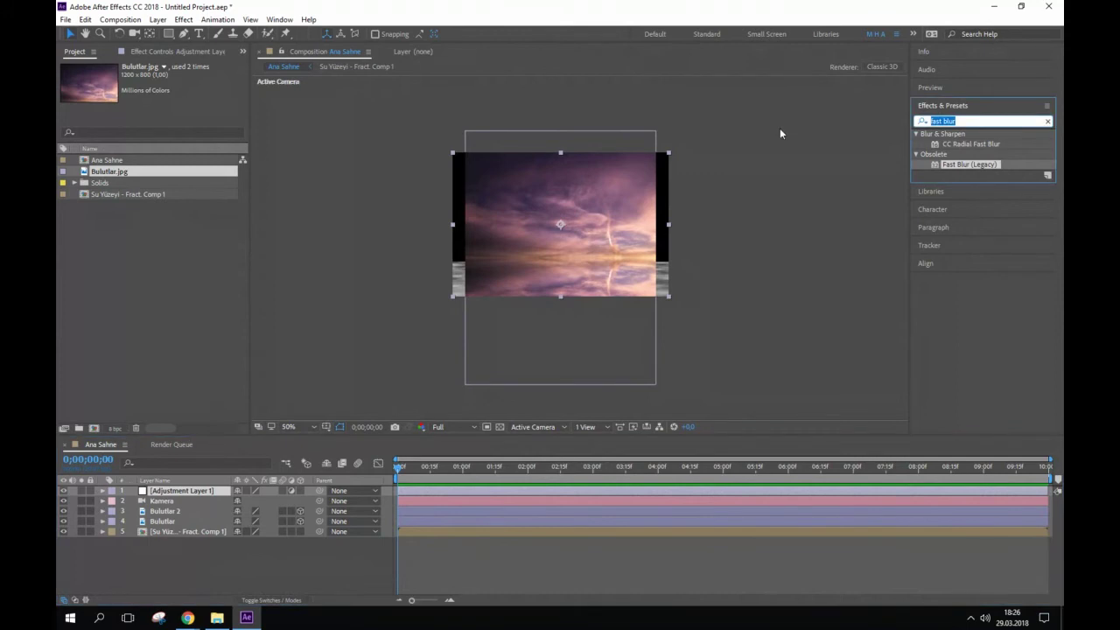
pyautogui.write('displ')
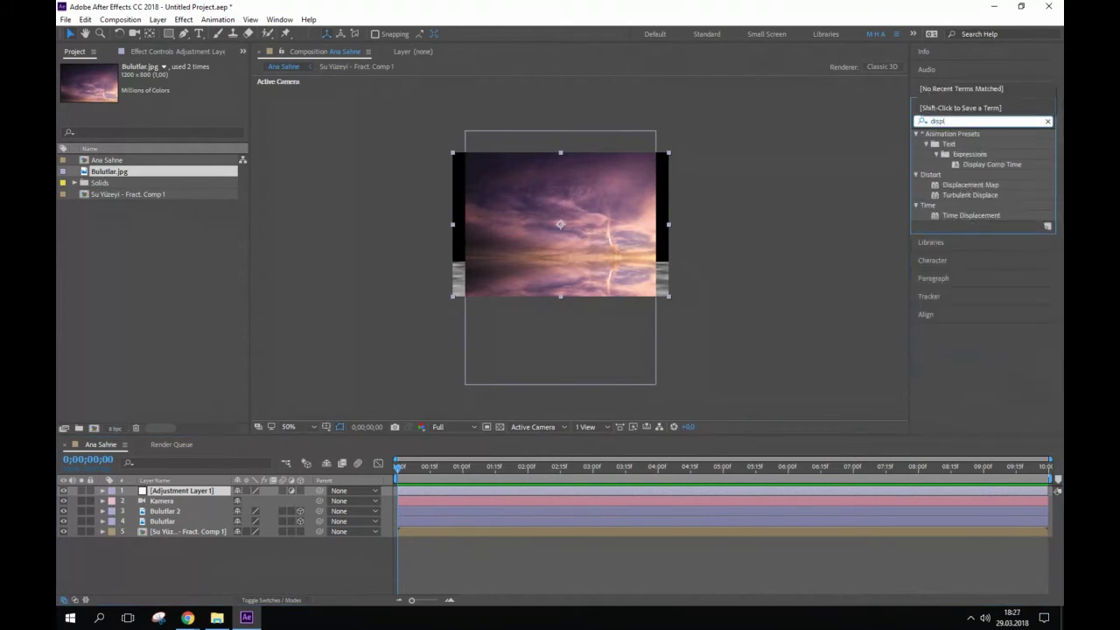
pyautogui.moveTo(963, 185); pyautogui.dragTo(547, 320)
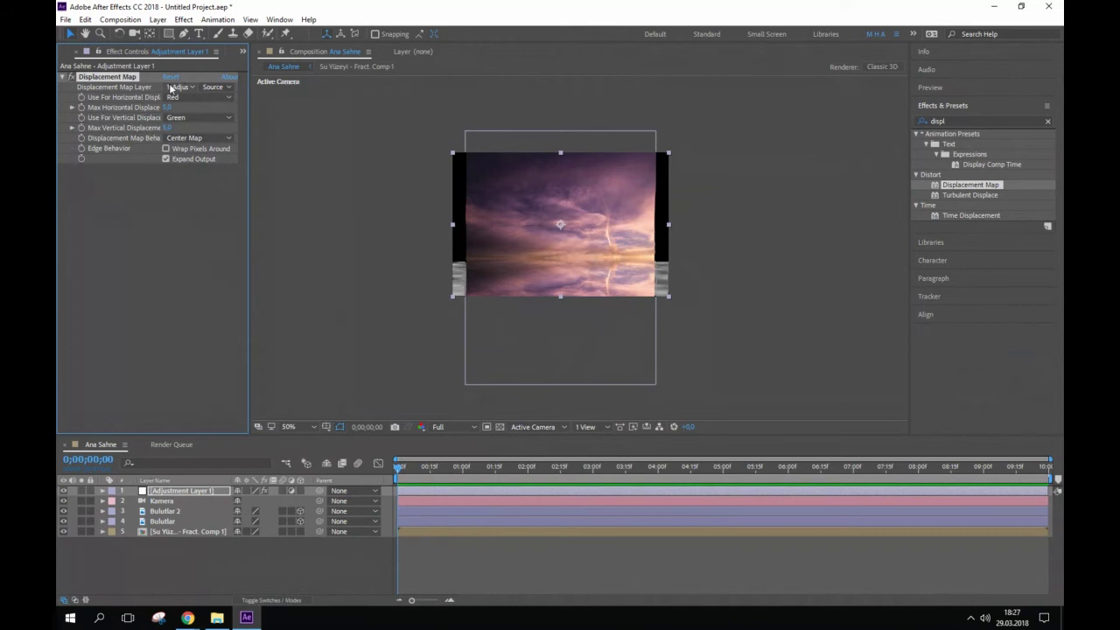
# - Widen Effect Controls and set Displacement Map Layer to '5. Su Yüzeyi - Fract. Comp 1'
pyautogui.click(212, 87)
pyautogui.click(192, 124)
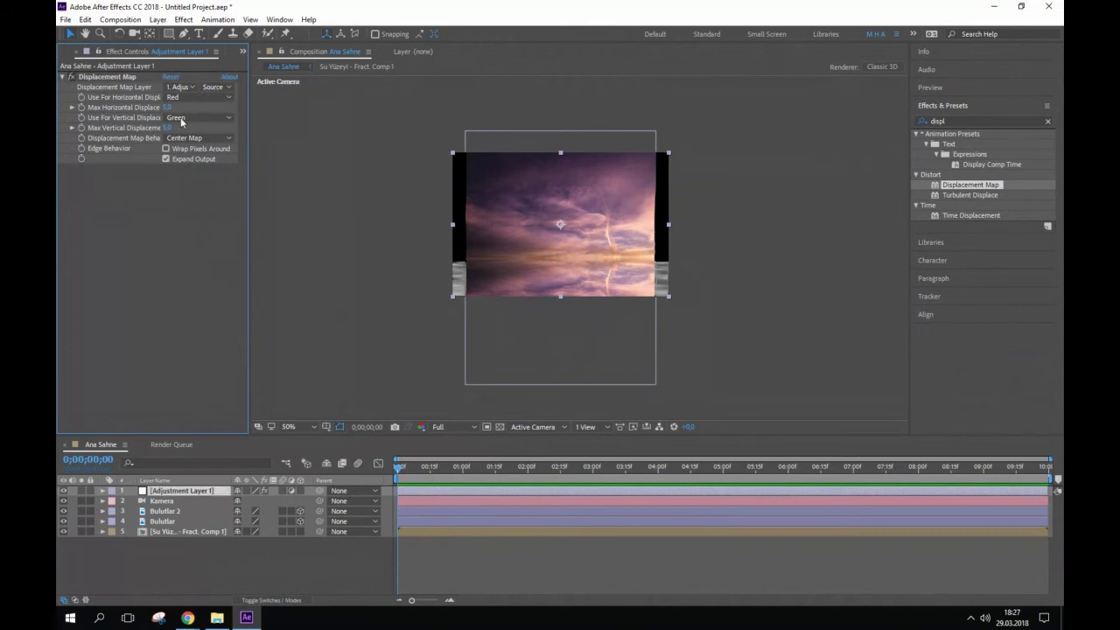
pyautogui.click(190, 89)
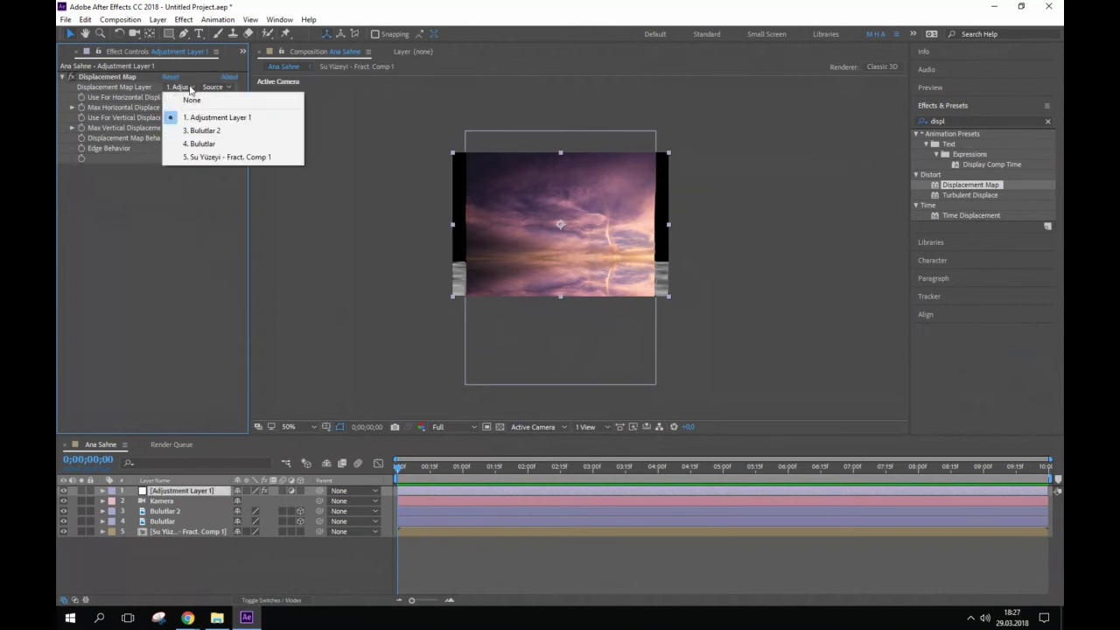
pyautogui.click(133, 193)
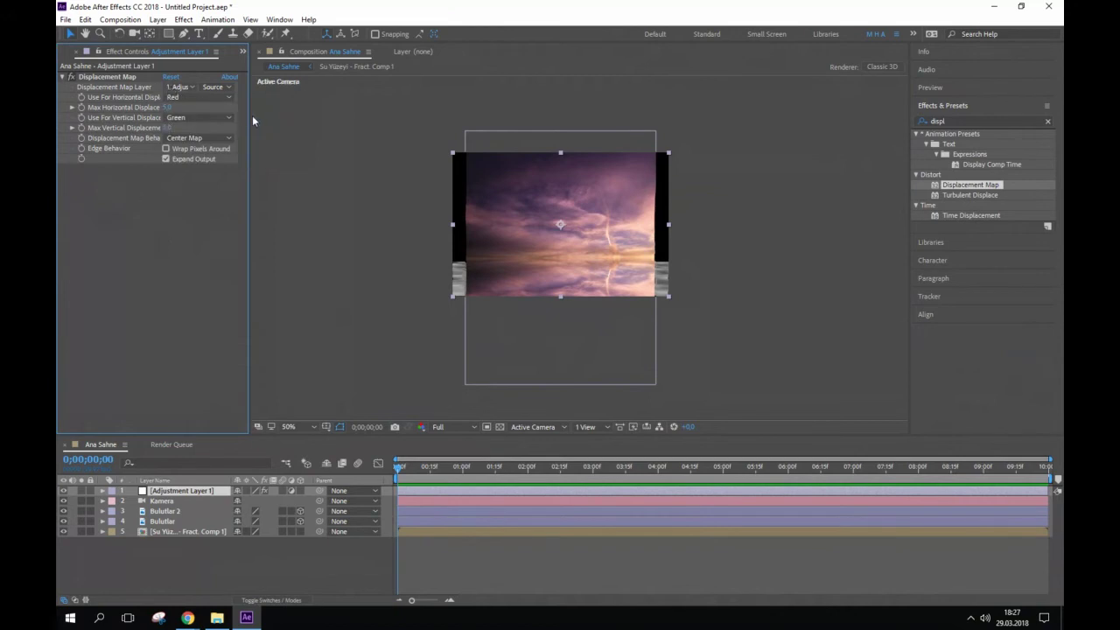
pyautogui.moveTo(249, 115); pyautogui.dragTo(337, 119)
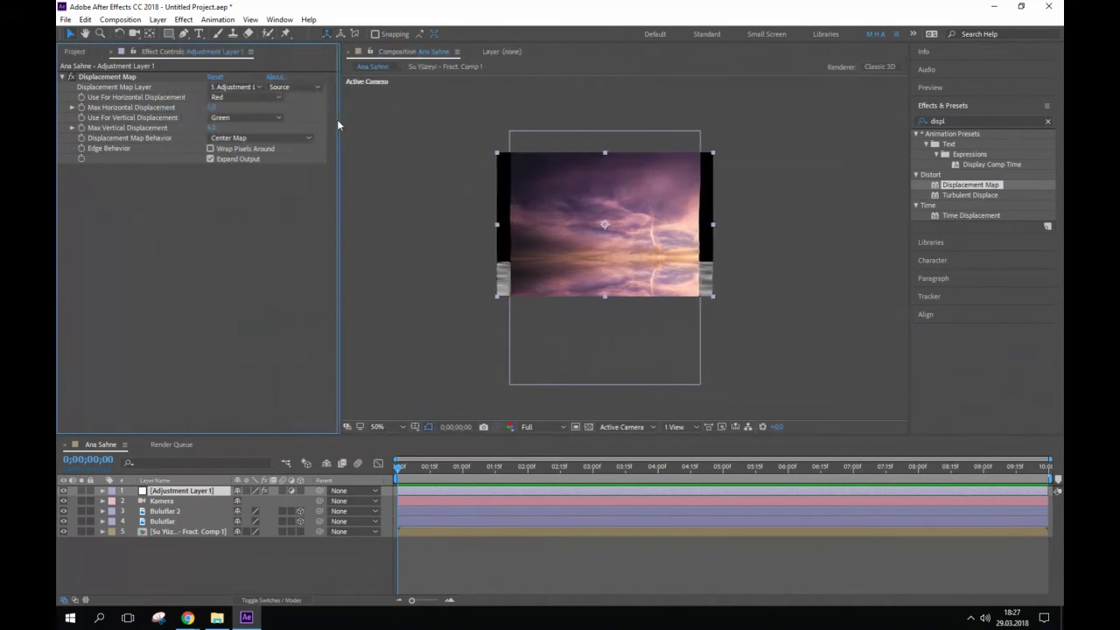
pyautogui.click(260, 88)
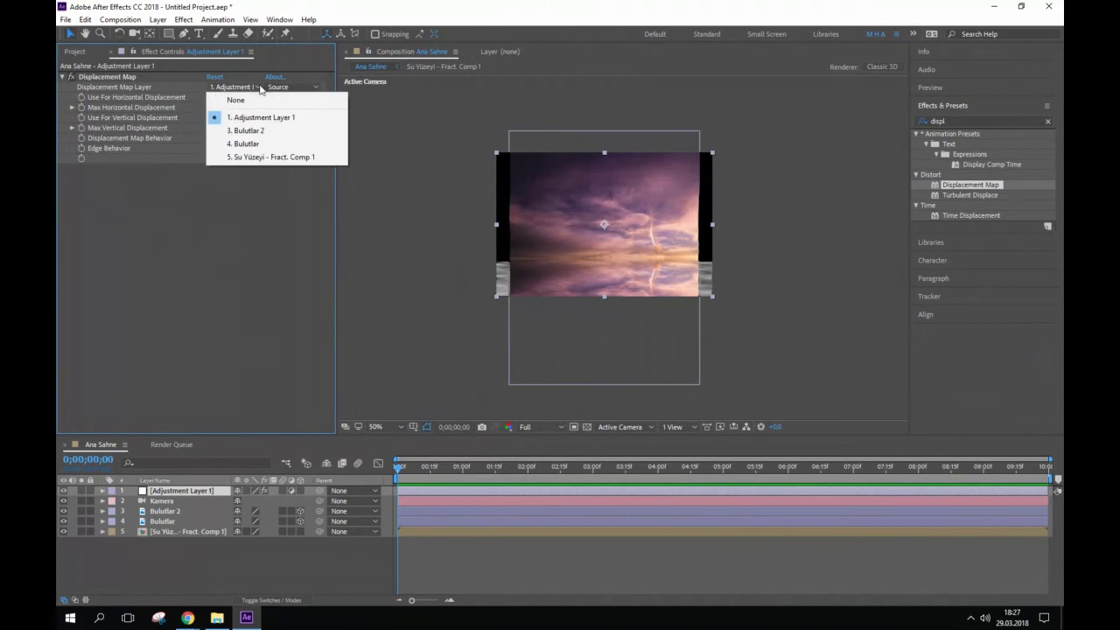
pyautogui.click(260, 158)
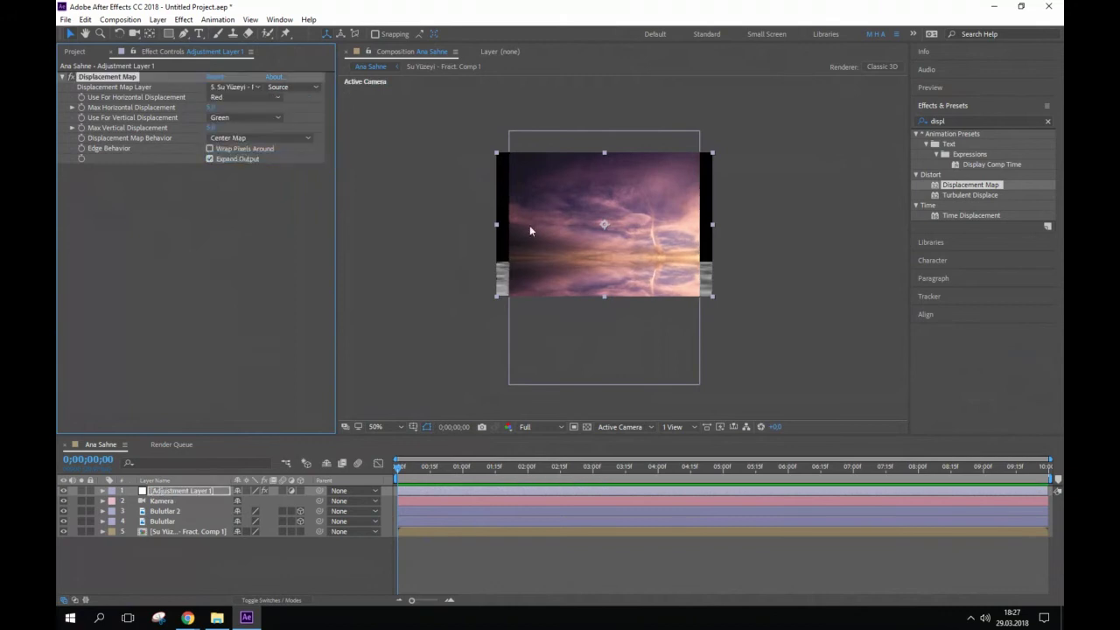
pyautogui.press('.')
pyautogui.press(',')
pyautogui.click(234, 87)
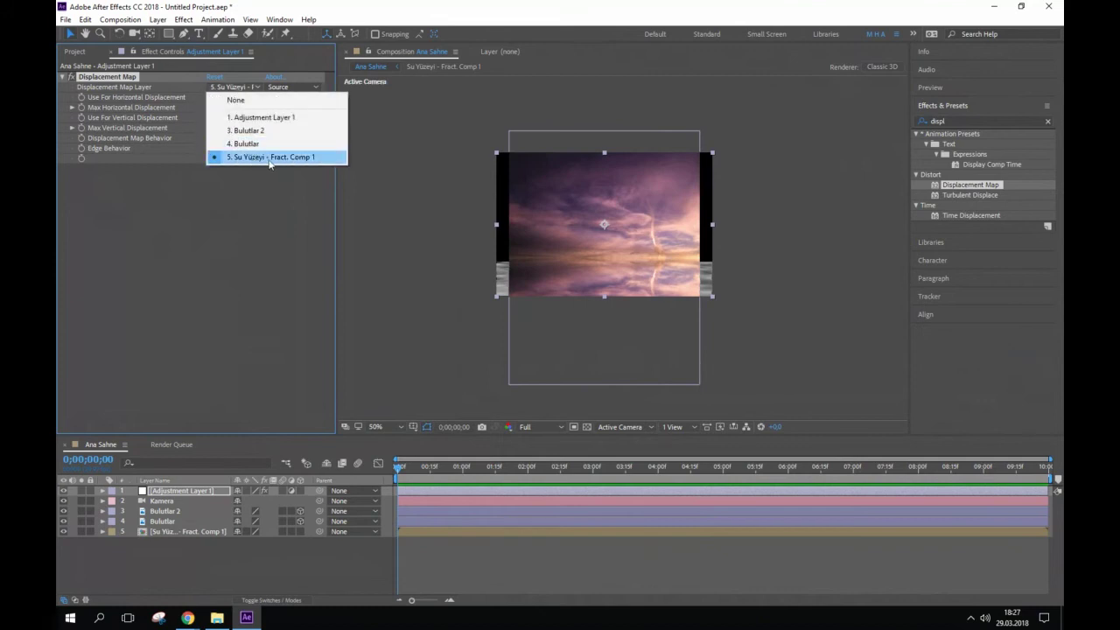
pyautogui.click(269, 161)
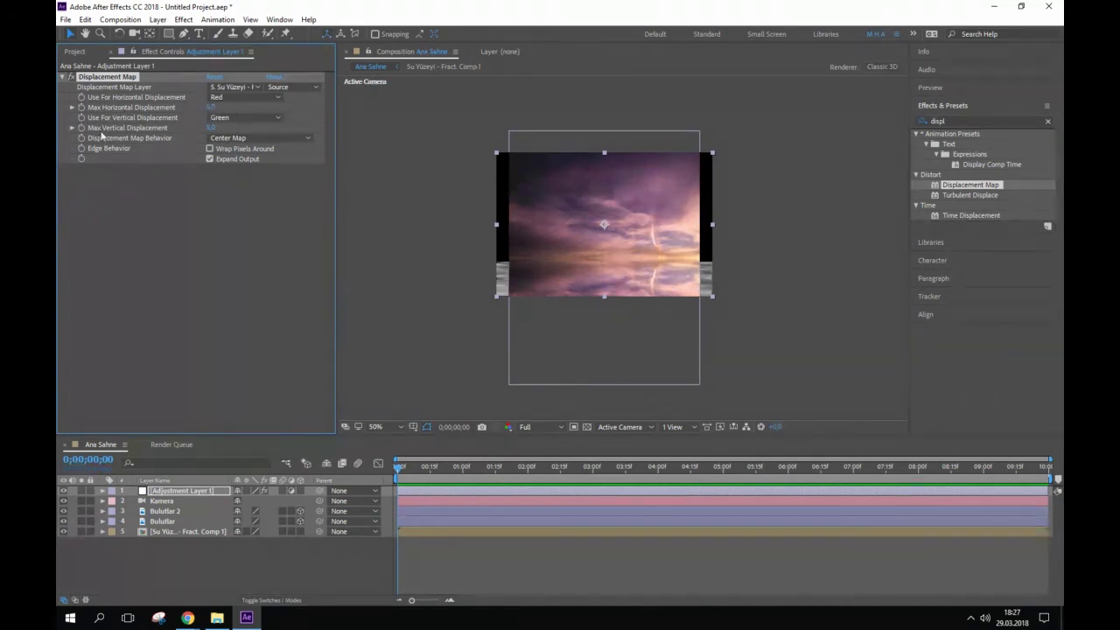
# - Set Max Horizontal Displacement to 50 and Max Vertical to 100, keeping the vertical channel Green
pyautogui.moveTo(210, 128); pyautogui.dragTo(227, 128)
pyautogui.click(214, 128)
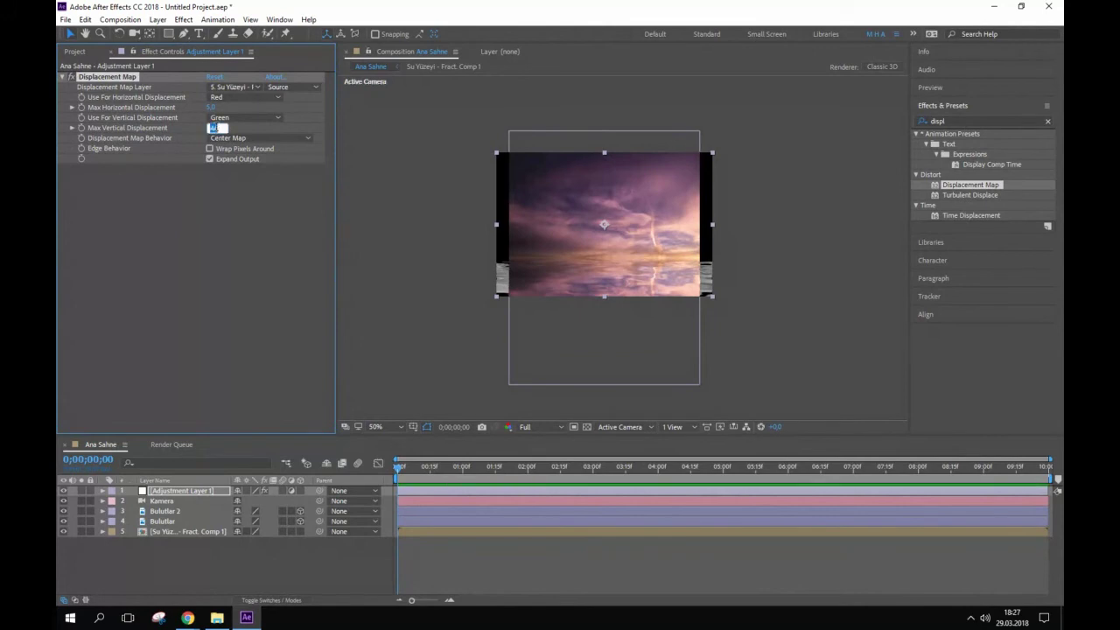
pyautogui.write('1')
pyautogui.press('Return')
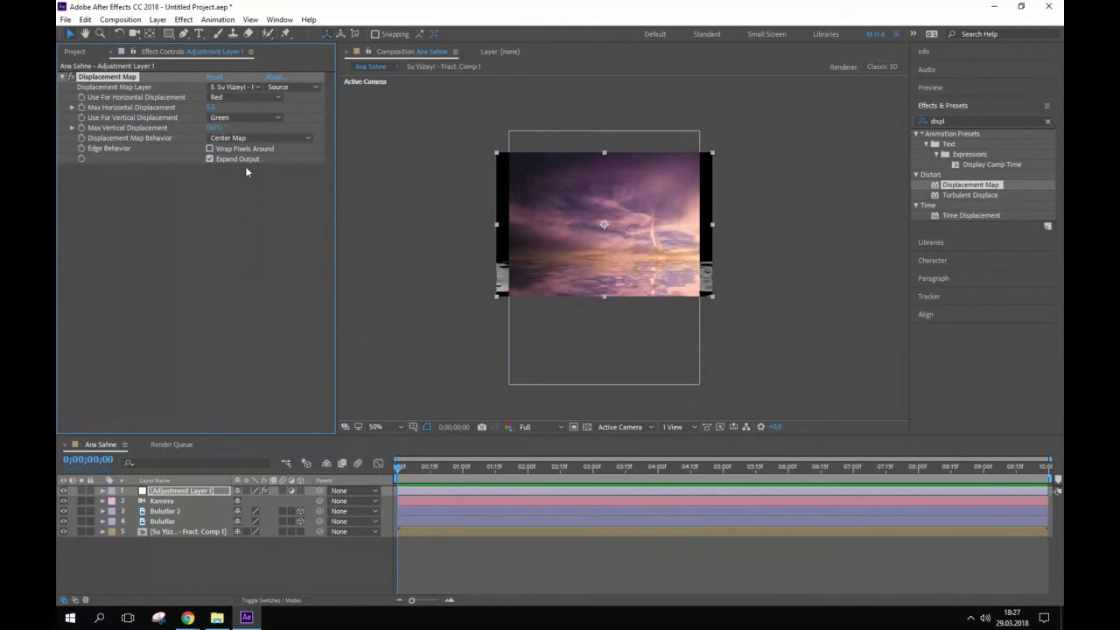
pyautogui.click(211, 107)
pyautogui.write('50')
pyautogui.press('Return')
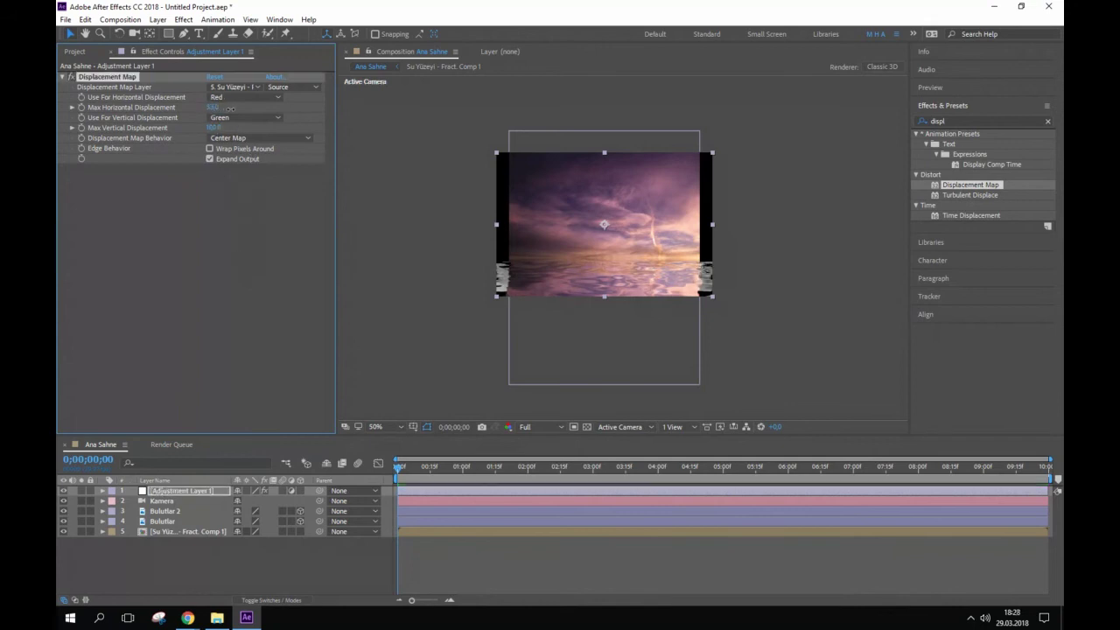
pyautogui.click(213, 107)
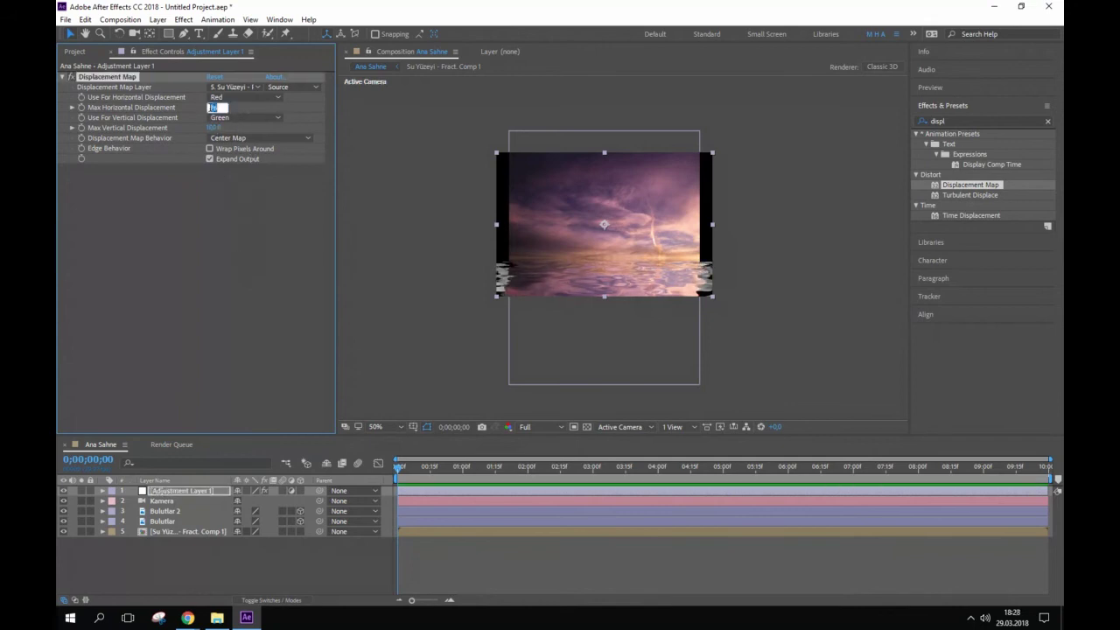
pyautogui.write('50')
pyautogui.press('Return')
pyautogui.click(216, 118)
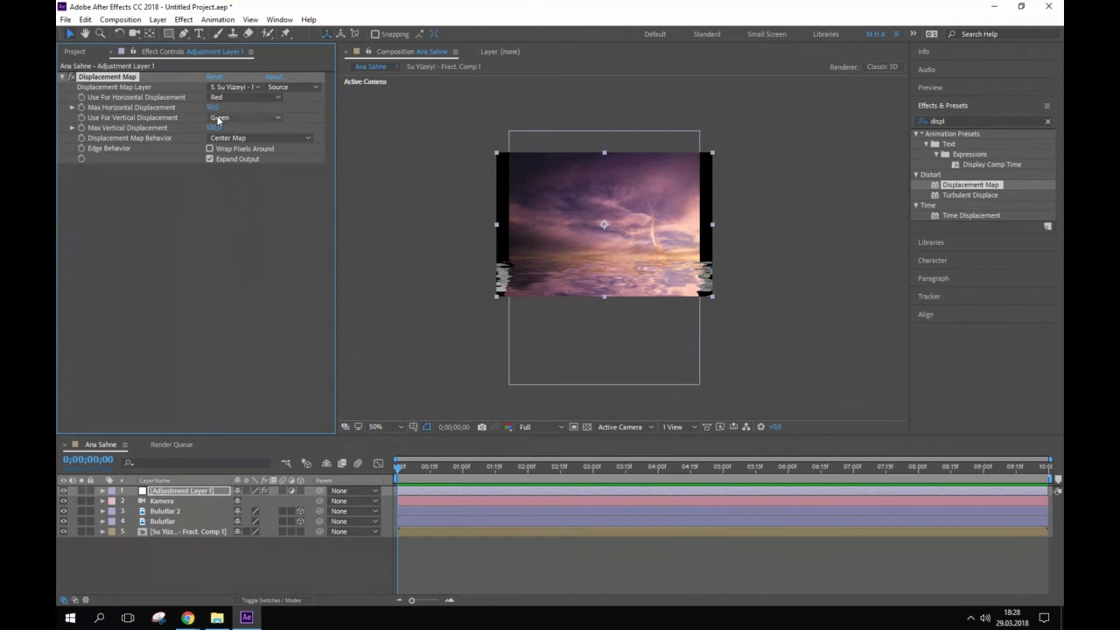
pyautogui.click(219, 120)
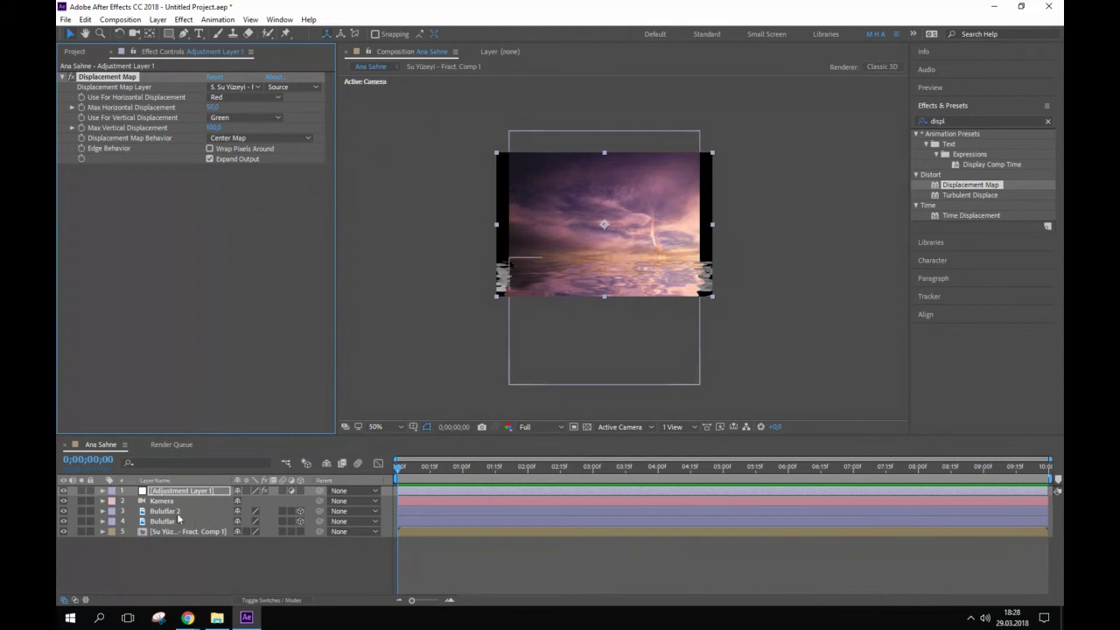
# - Rename the Bulutlar cloud layer to 'üst bulut'
pyautogui.click(464, 146)
pyautogui.click(578, 138)
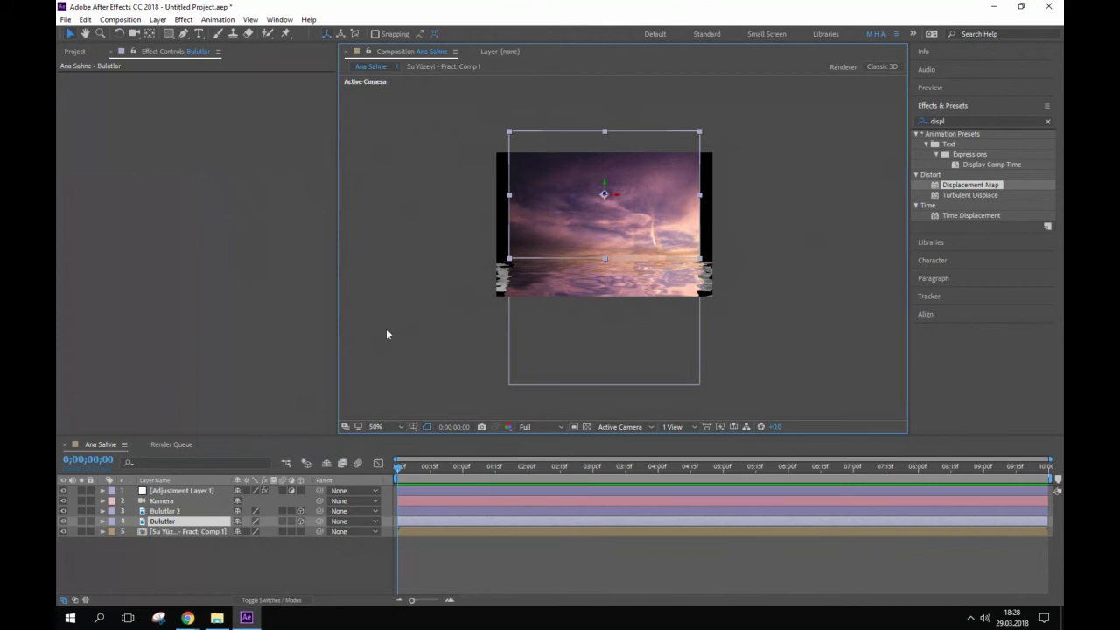
pyautogui.click(710, 207)
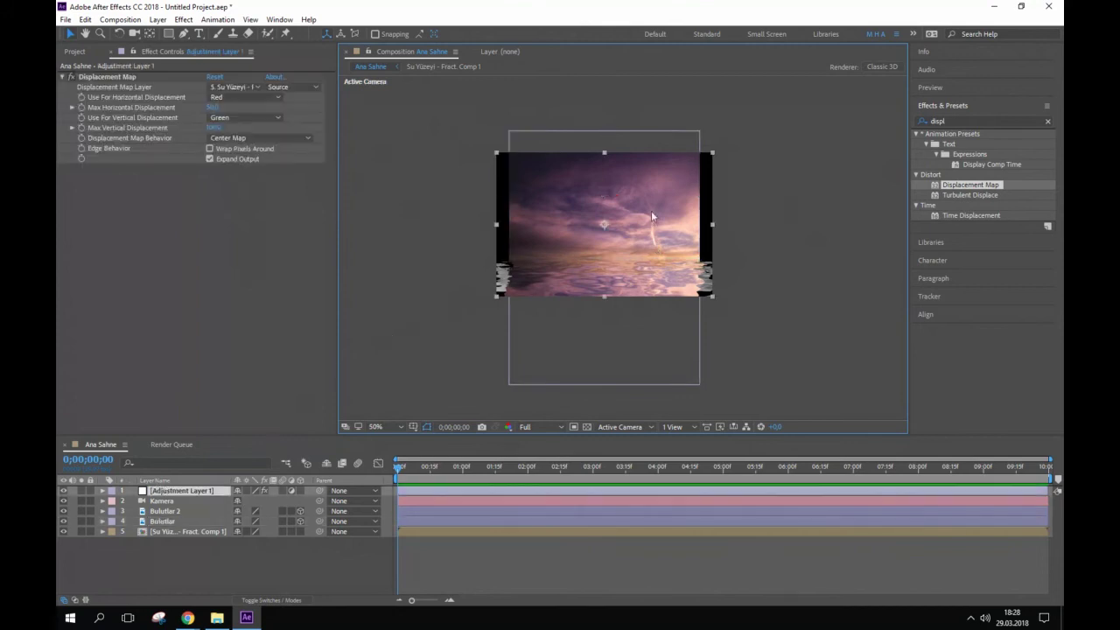
pyautogui.click(175, 512)
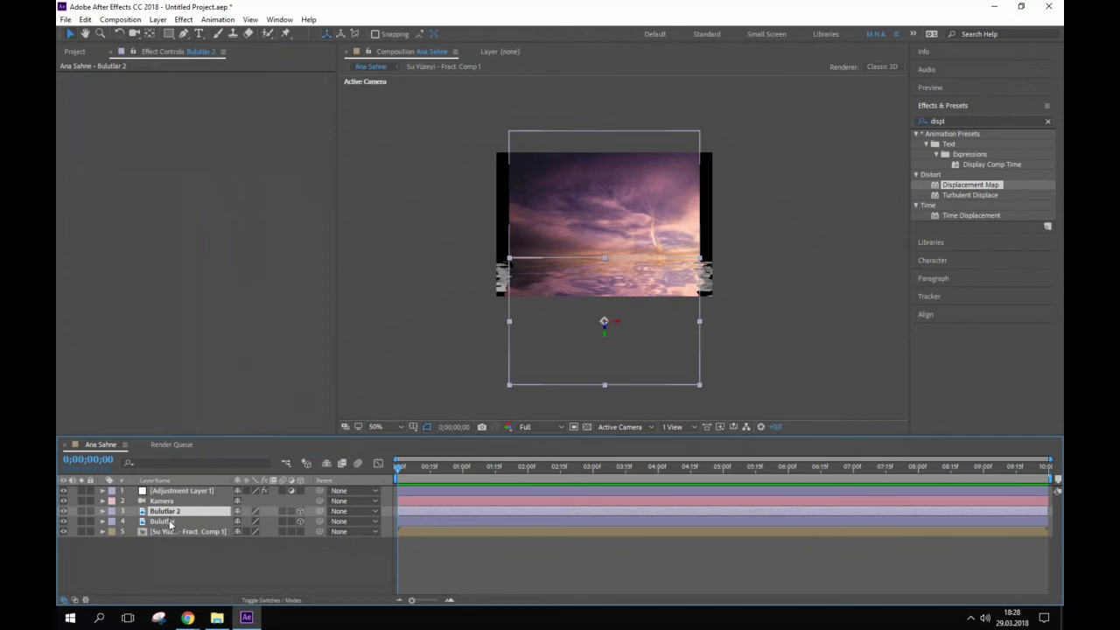
pyautogui.click(167, 521)
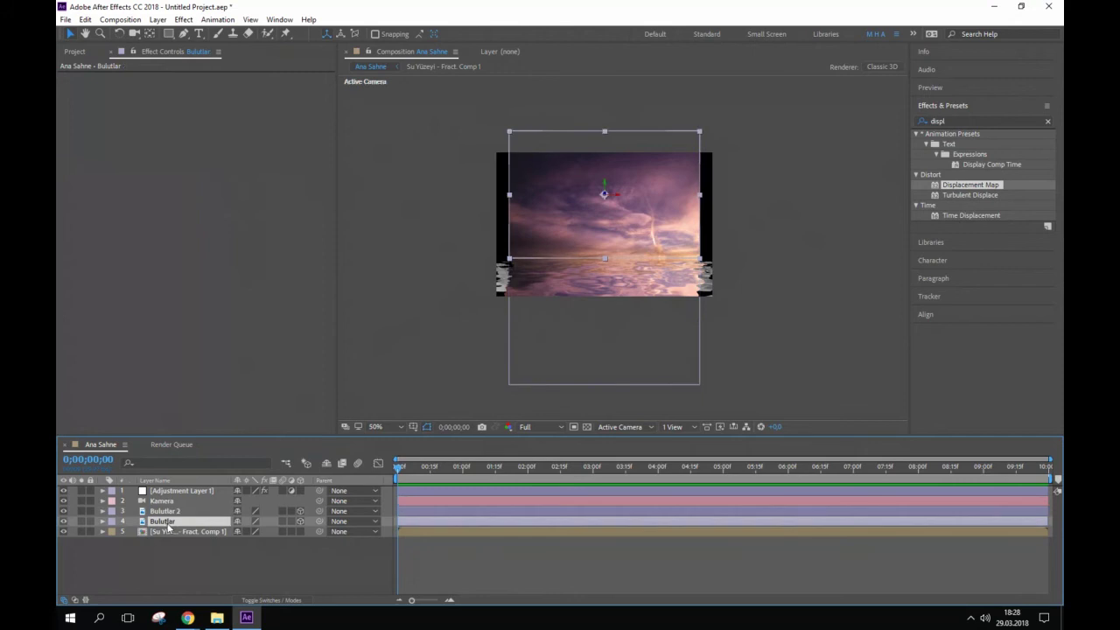
pyautogui.press('Return')
pyautogui.write('üst')
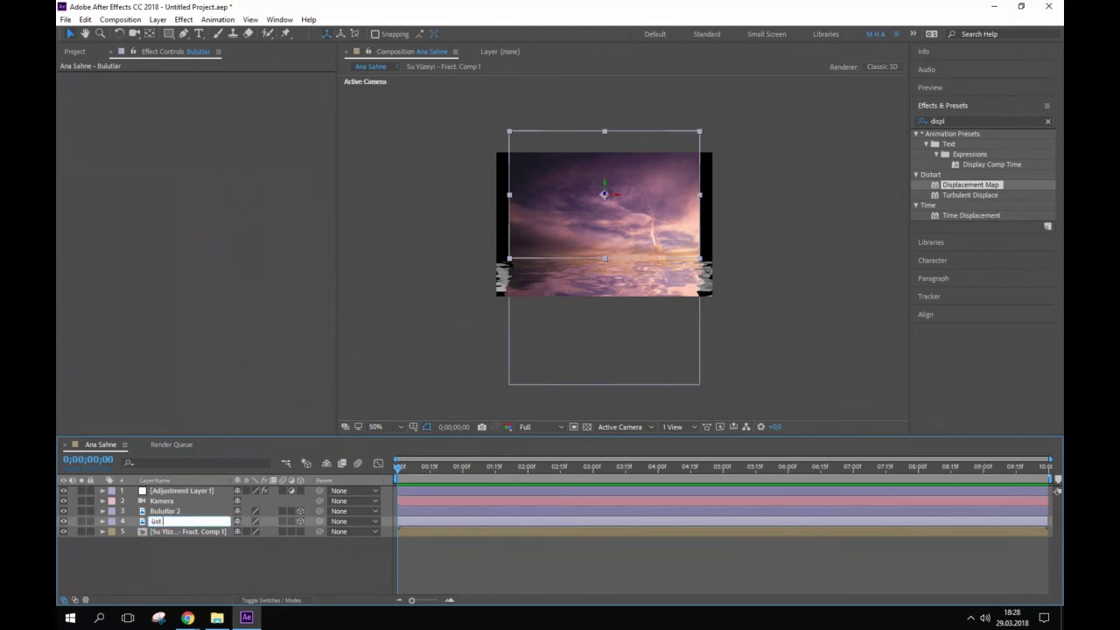
pyautogui.write(' bulut')
# - Rename the Bulutlar 2 reflection layer to 'alt bulut' and clear the selection
pyautogui.click(166, 511)
pyautogui.press('Return')
pyautogui.write('üst bul')
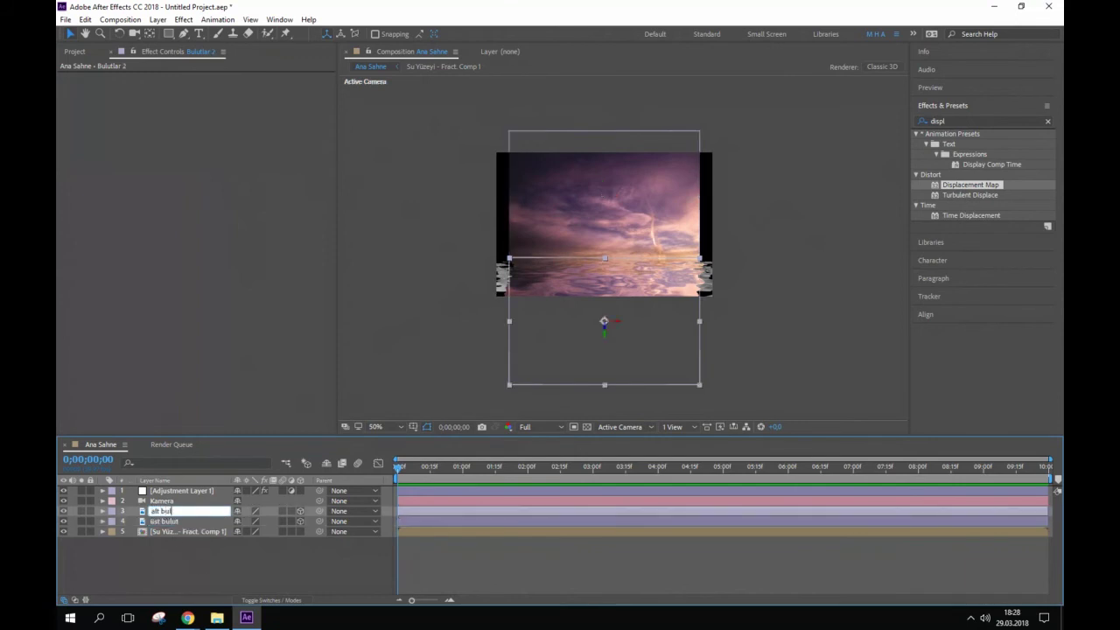
pyautogui.write('ut')
pyautogui.press('Return')
pyautogui.click(413, 302)
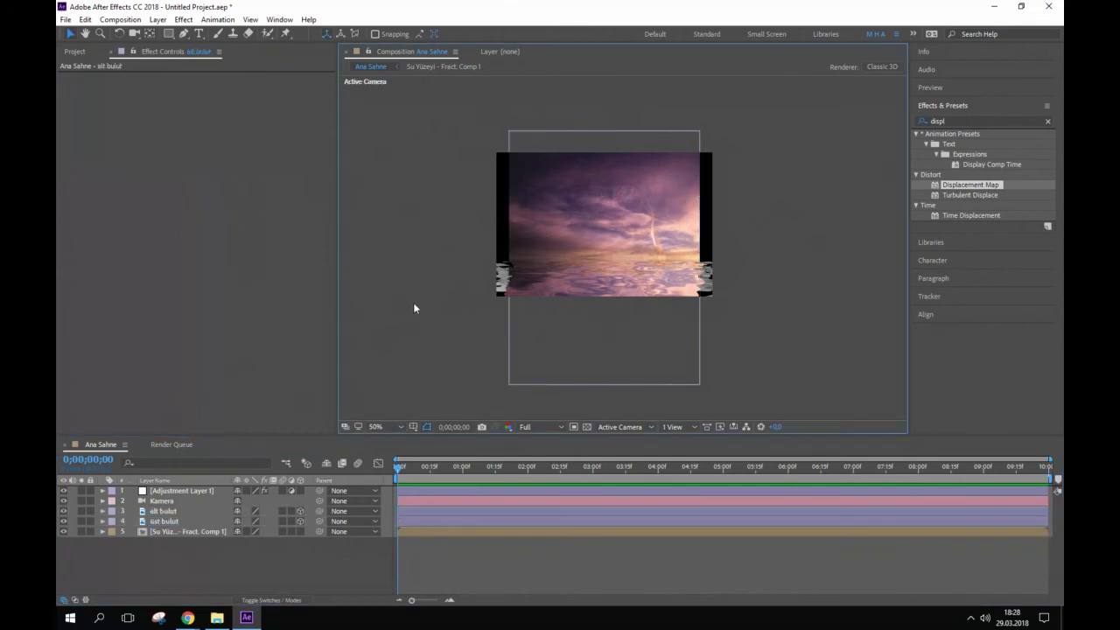
pyautogui.click(626, 306)
pyautogui.click(849, 286)
# - Parent the alt bulut layer to üst bulut using the pick whip
pyautogui.click(171, 514)
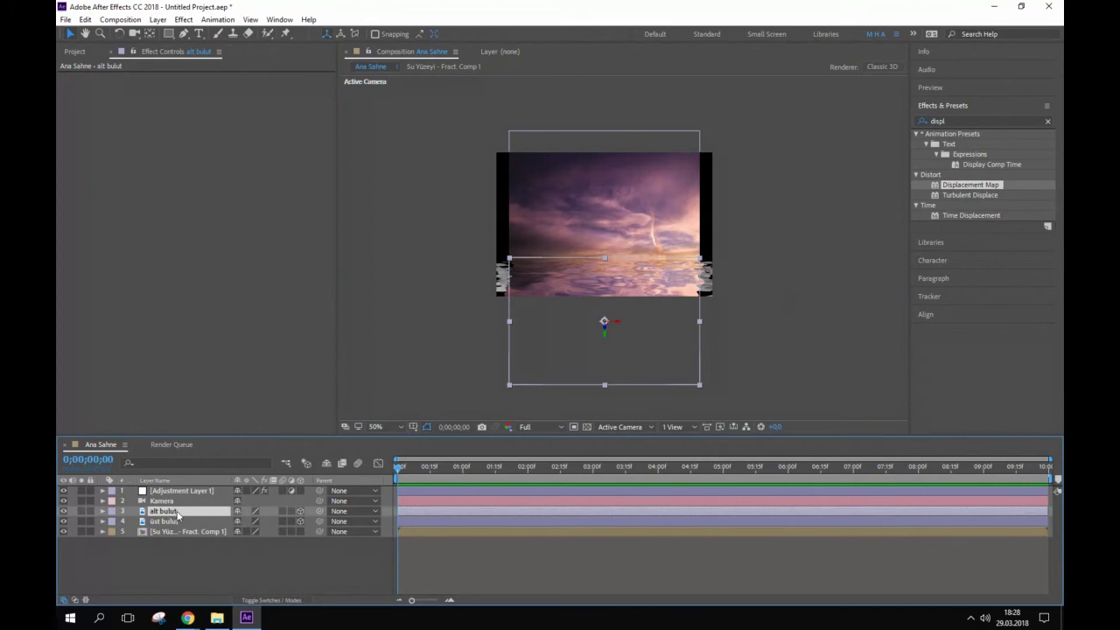
pyautogui.moveTo(317, 511); pyautogui.dragTo(157, 526)
pyautogui.moveTo(161, 501)
pyautogui.mouseDown()
pyautogui.moveTo(175, 490)
pyautogui.moveTo(175, 509)
pyautogui.moveTo(172, 500)
pyautogui.mouseUp()
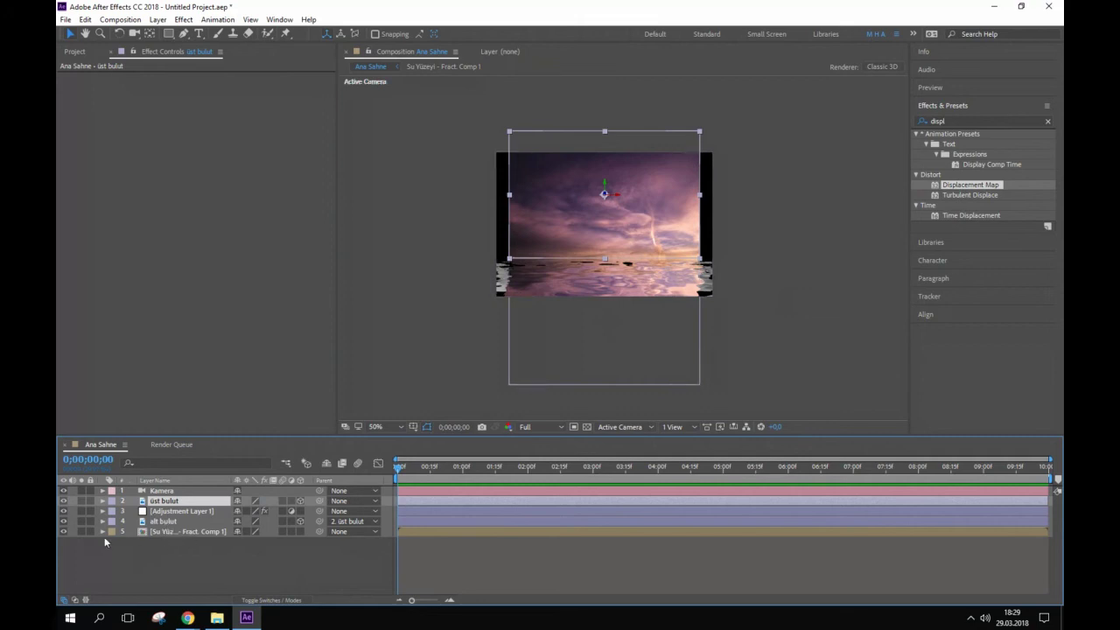
# - Hide water precomp layer 5, view the scene at 100% recentred, and select alt bulut
pyautogui.click(62, 531)
pyautogui.press('.')
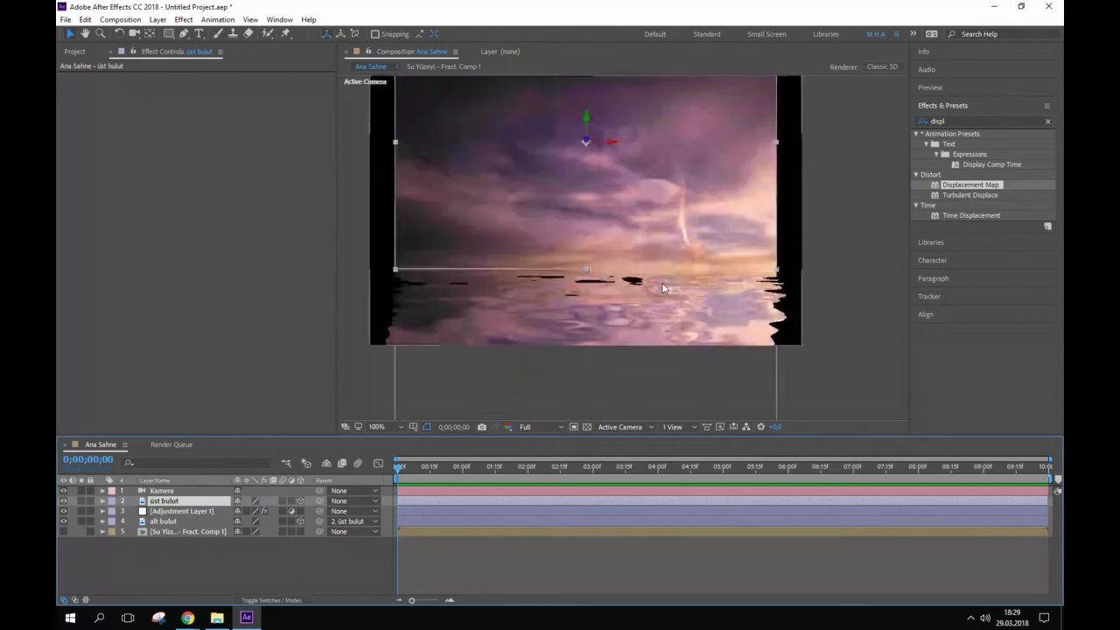
pyautogui.moveTo(698, 178); pyautogui.dragTo(680, 211)
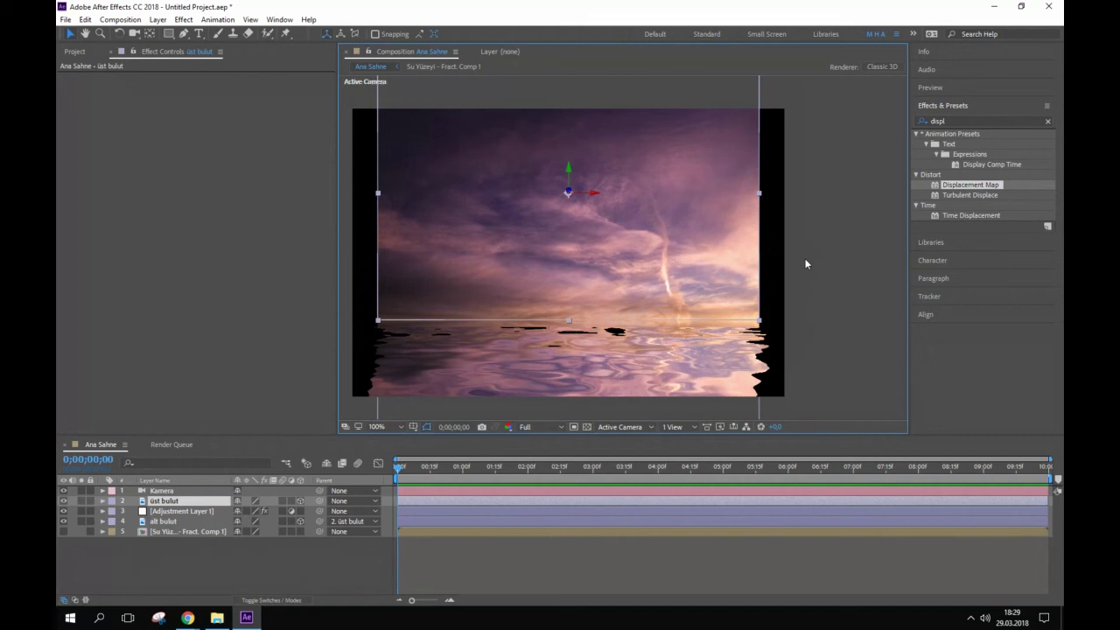
pyautogui.click(166, 522)
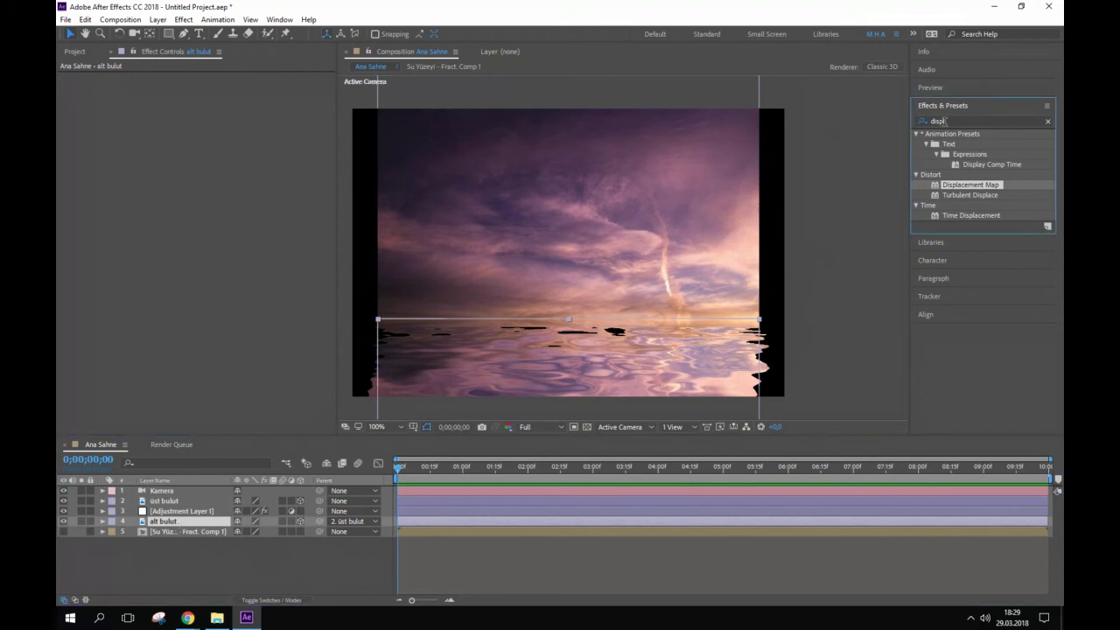
# - Search Effects & Presets for 'motion tile' and apply Motion Tile to the alt bulut layer
pyautogui.doubleClick(944, 121)
pyautogui.write('moti')
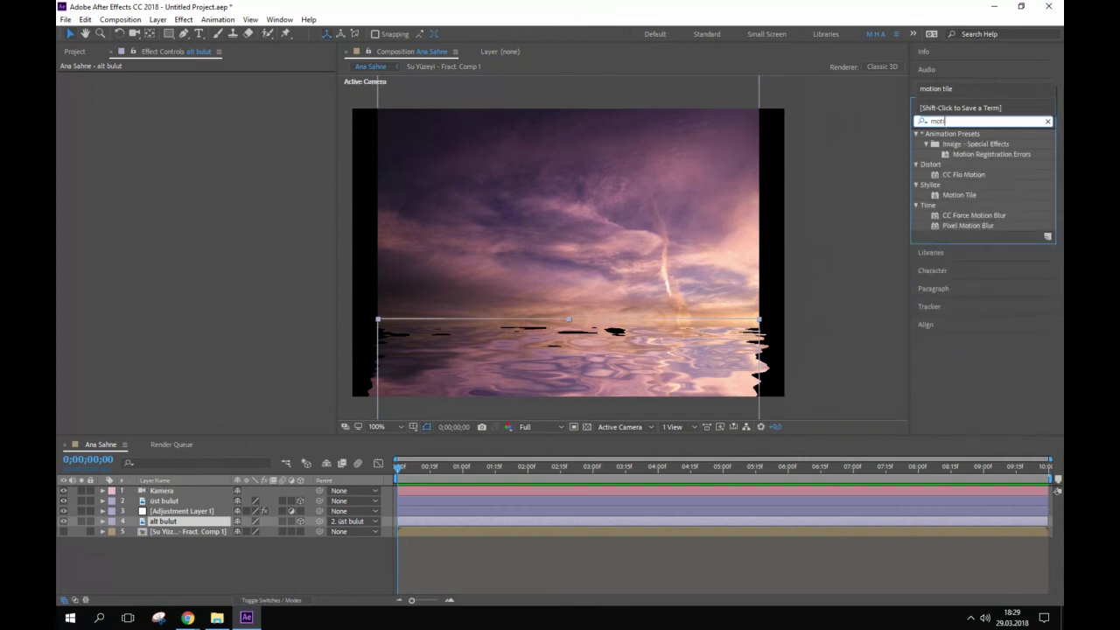
pyautogui.write('on tile')
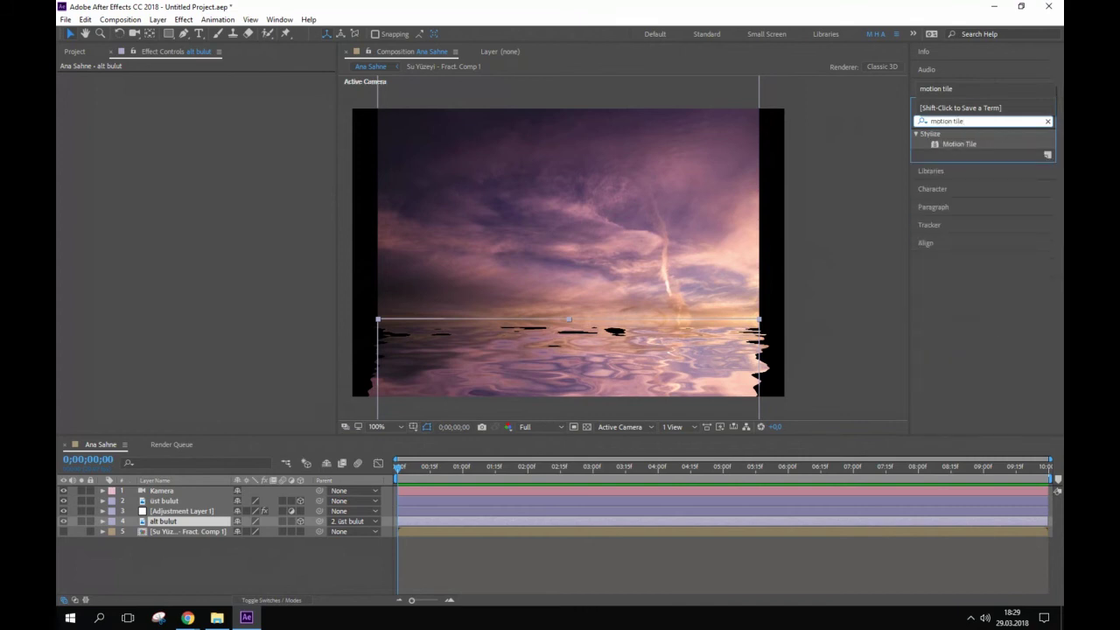
pyautogui.moveTo(960, 144); pyautogui.dragTo(174, 522)
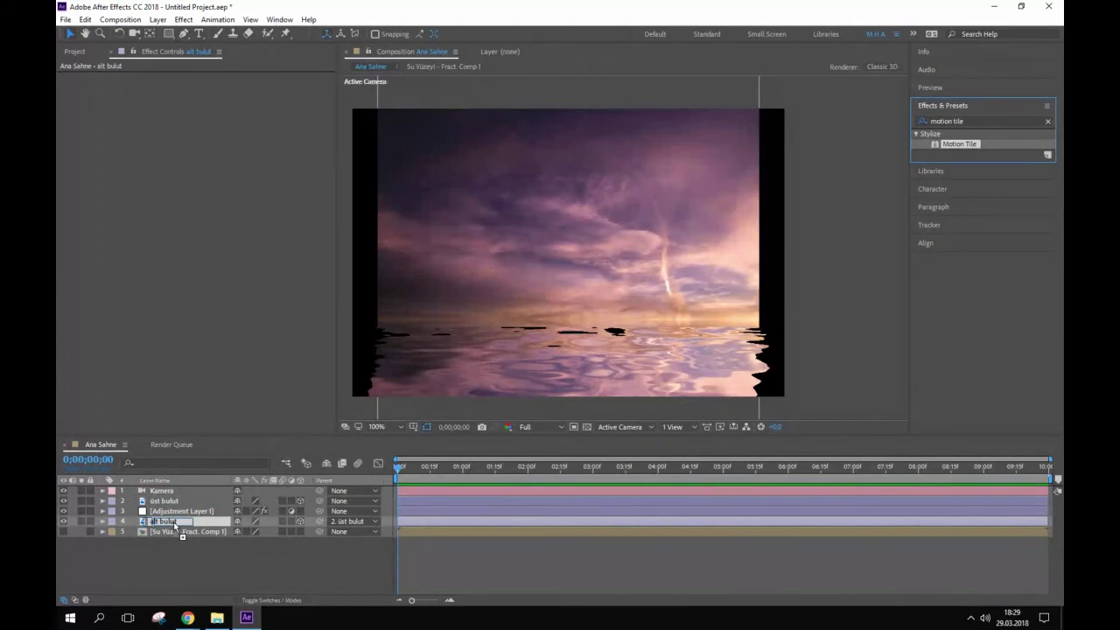
pyautogui.moveTo(173, 522); pyautogui.dragTo(174, 522)
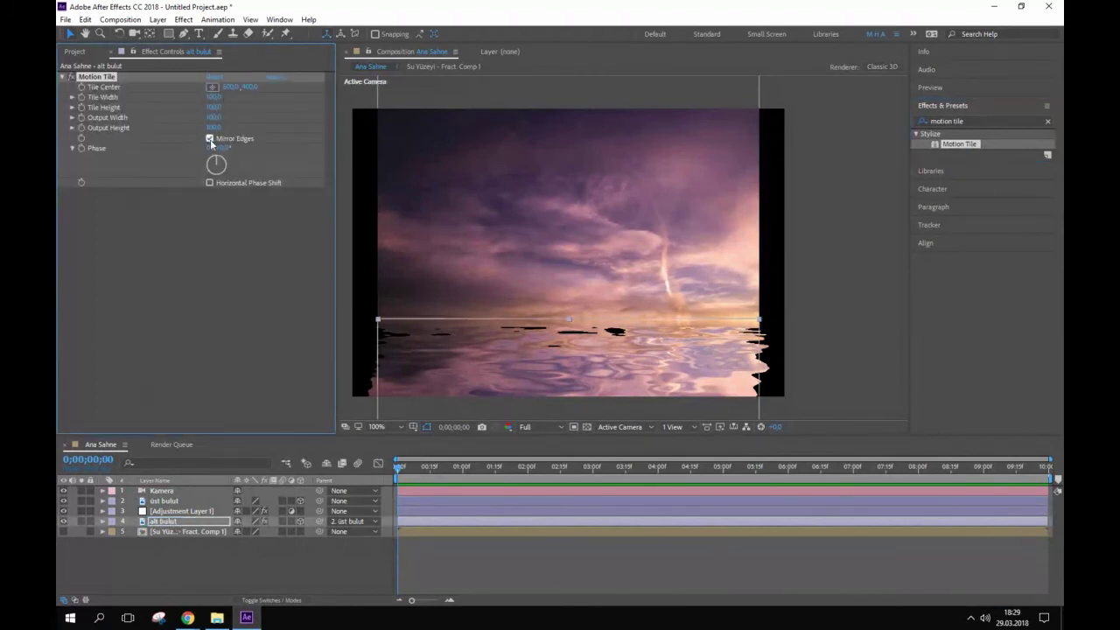
# - Turn on Mirror Edges, set Output Height to 200 and widen the Output Width
pyautogui.click(210, 139)
pyautogui.moveTo(213, 127); pyautogui.dragTo(224, 129)
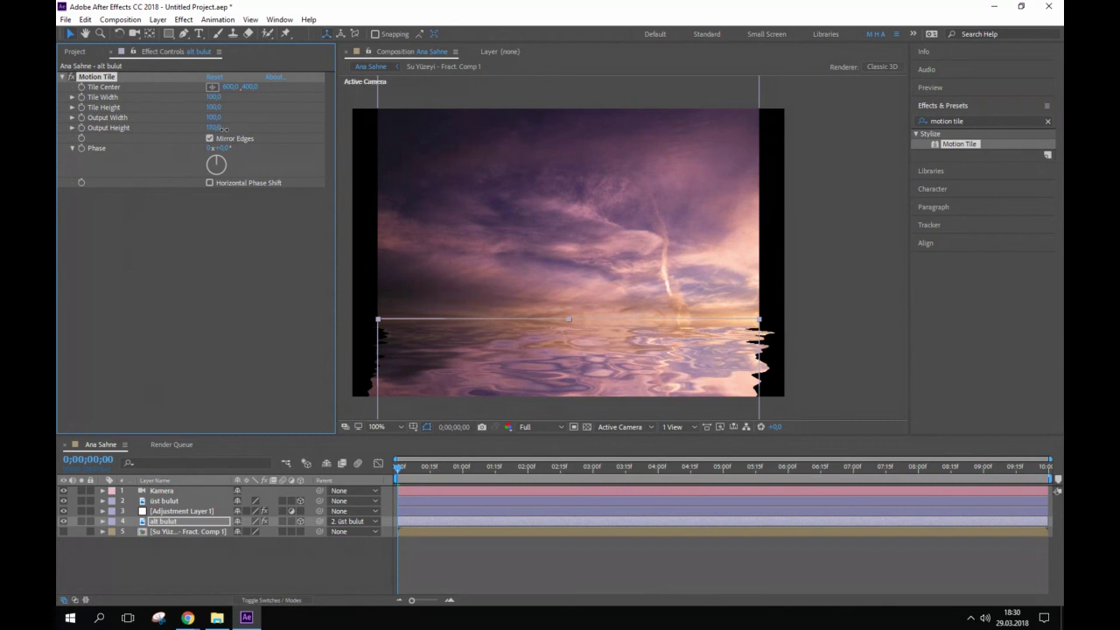
pyautogui.moveTo(224, 129); pyautogui.dragTo(269, 129)
pyautogui.click(214, 127)
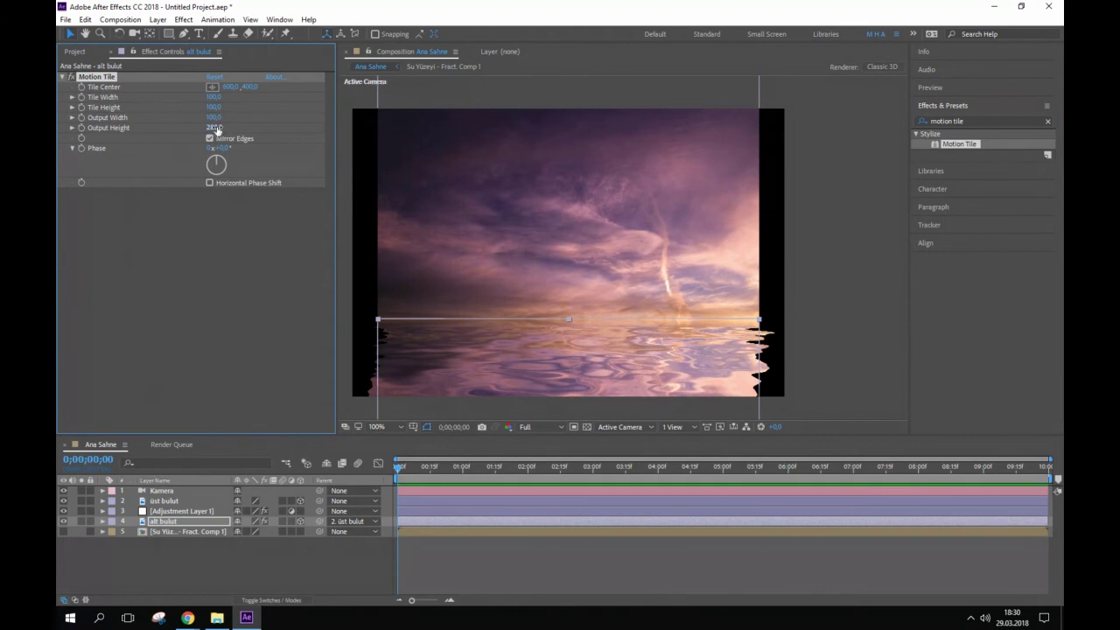
pyautogui.click(215, 127)
pyautogui.write('150')
pyautogui.write('200')
pyautogui.press('Return')
pyautogui.moveTo(214, 117); pyautogui.dragTo(218, 119)
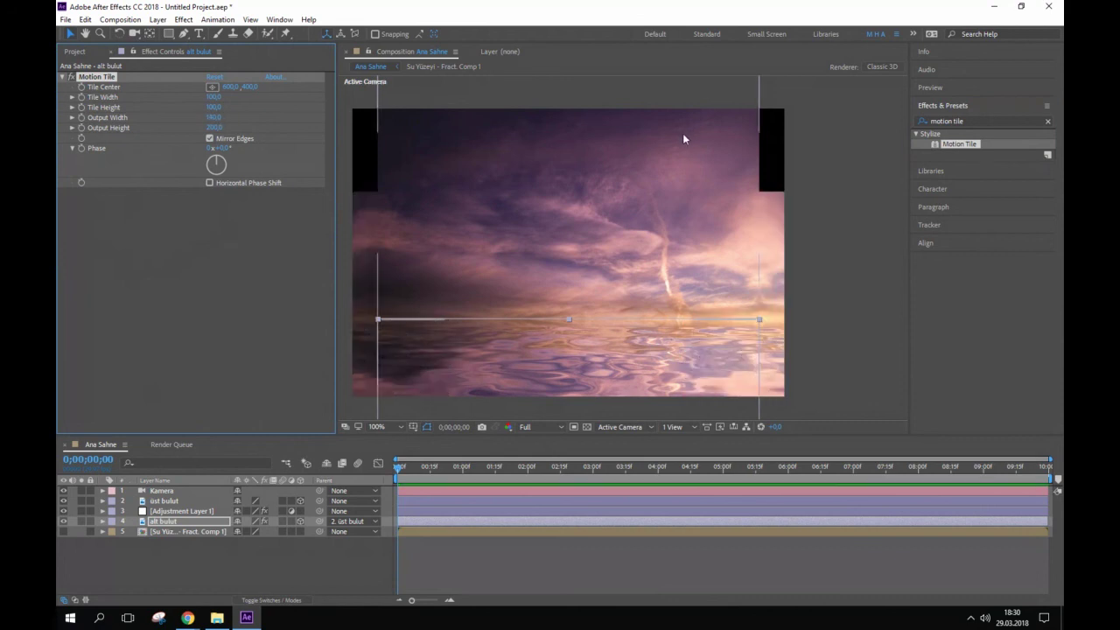
# - Apply Motion Tile to üst bulut with Mirror Edges and a widened Output Width
pyautogui.click(738, 164)
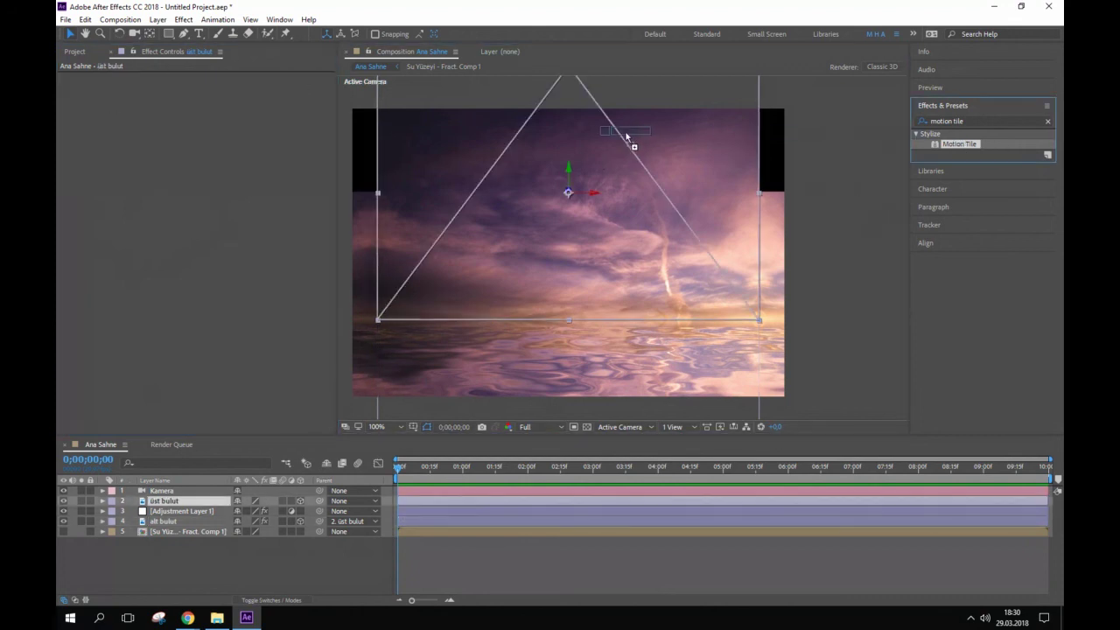
pyautogui.moveTo(970, 150); pyautogui.dragTo(600, 124)
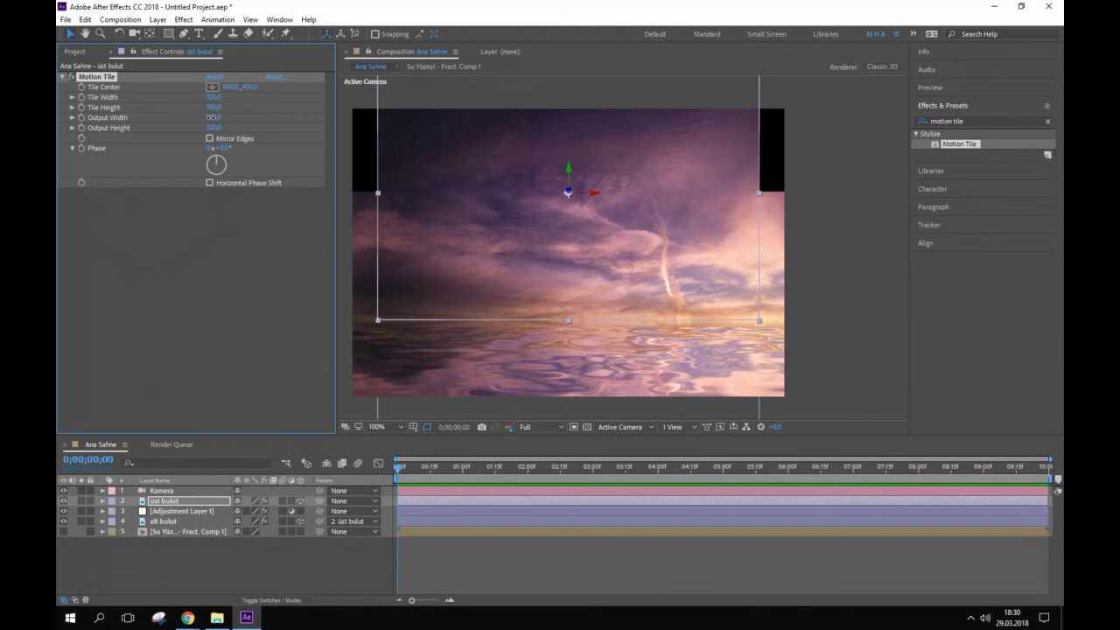
pyautogui.moveTo(212, 116); pyautogui.dragTo(209, 116)
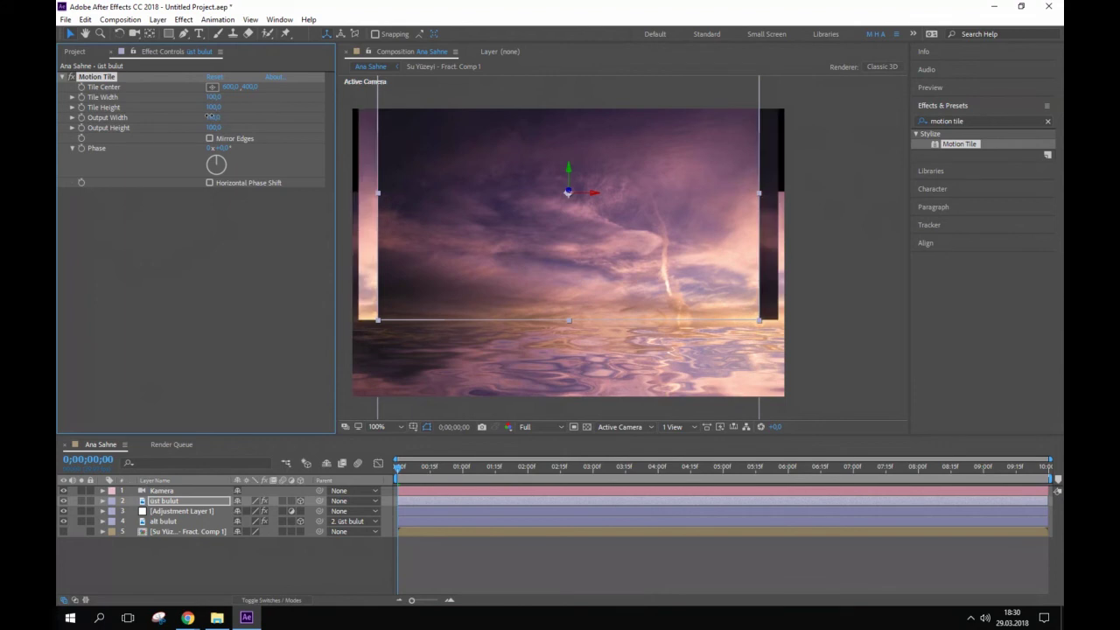
pyautogui.moveTo(210, 116); pyautogui.dragTo(208, 116)
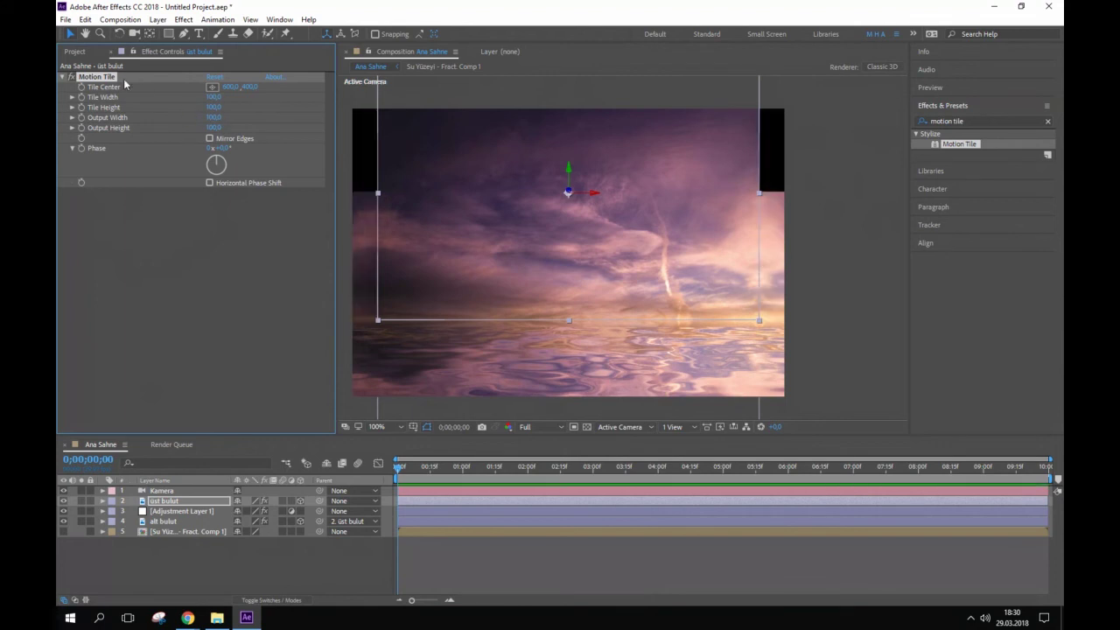
pyautogui.click(209, 139)
pyautogui.moveTo(214, 117); pyautogui.dragTo(215, 118)
# - Deselect, zoom the view to 50% and back to 100%, then select the water precomp
pyautogui.click(829, 255)
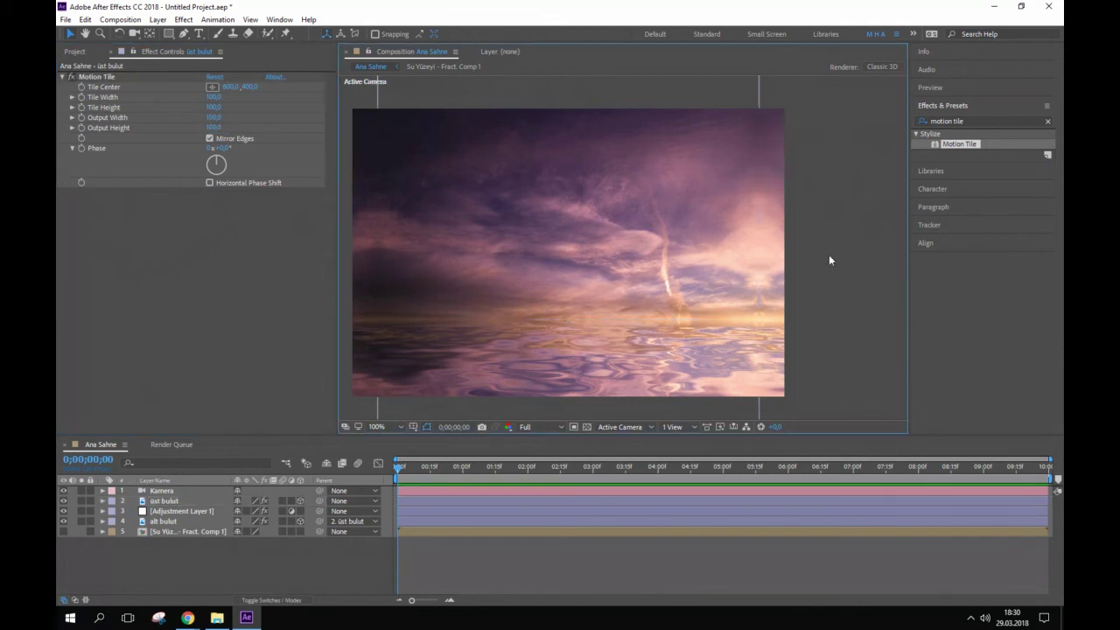
pyautogui.press(',')
pyautogui.press('.')
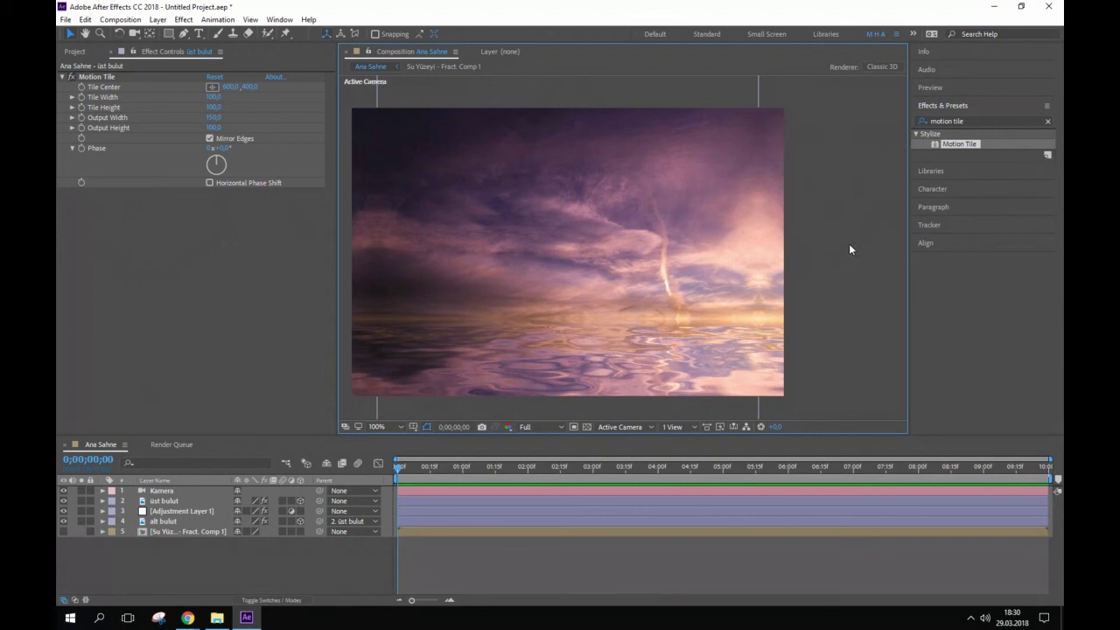
pyautogui.click(182, 533)
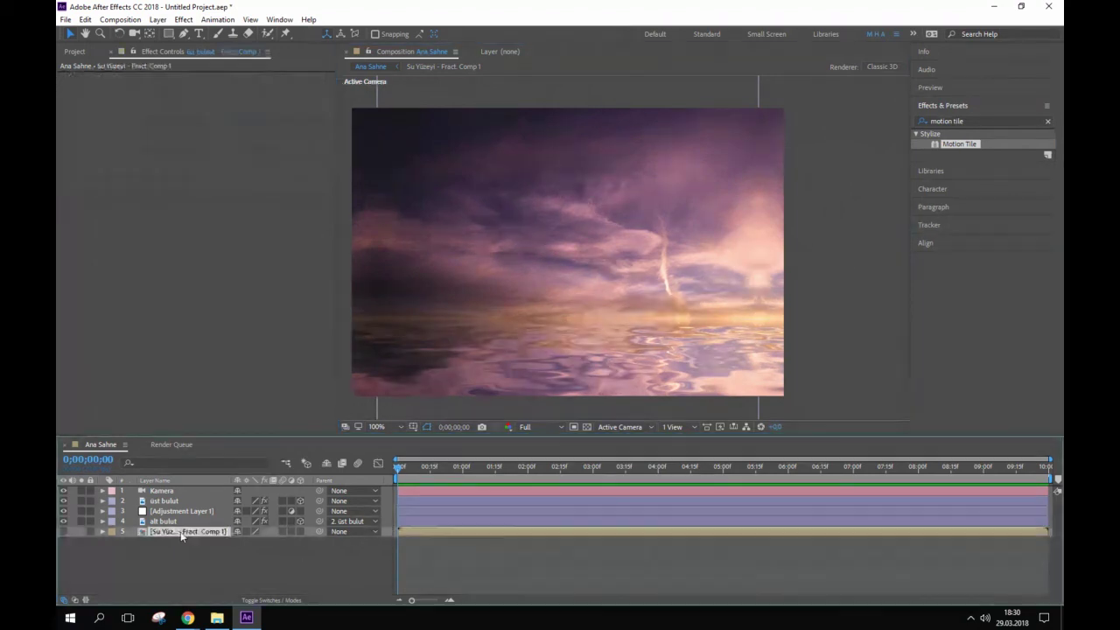
# - Open the Su Yüzeyi water precomp and show the fractal noise layer's effect settings
pyautogui.doubleClick(182, 533)
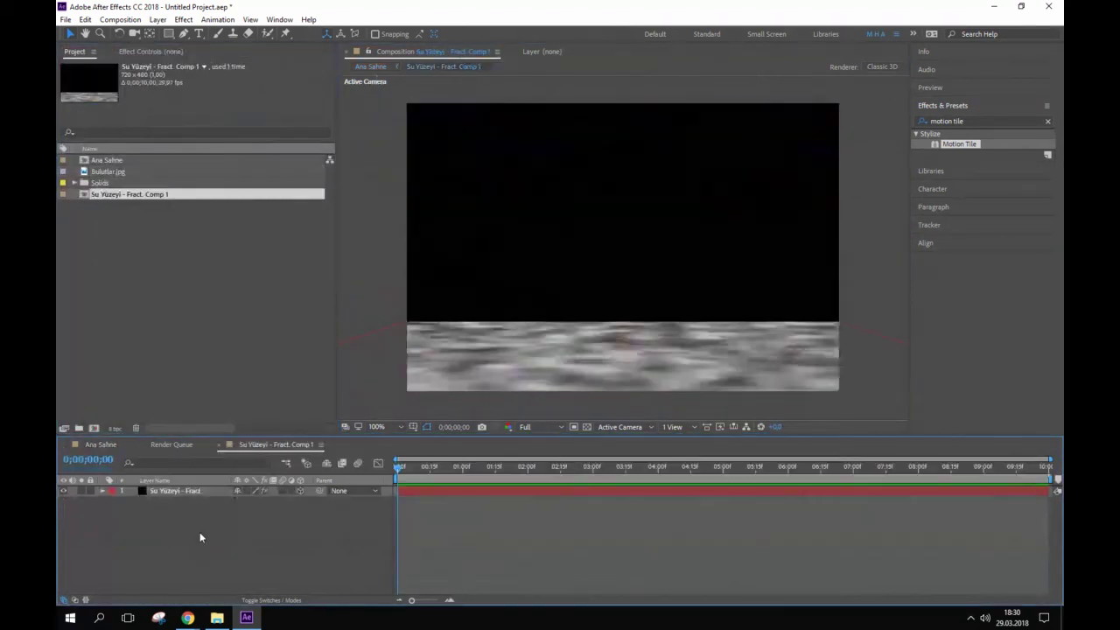
pyautogui.press(',')
pyautogui.press(',')
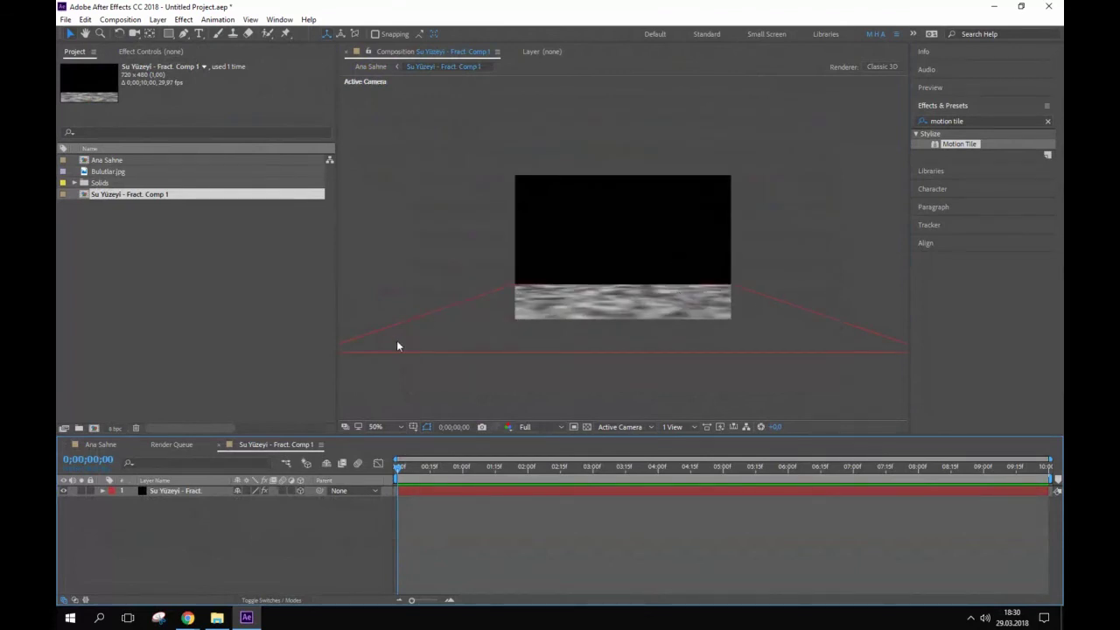
pyautogui.click(188, 493)
pyautogui.click(154, 51)
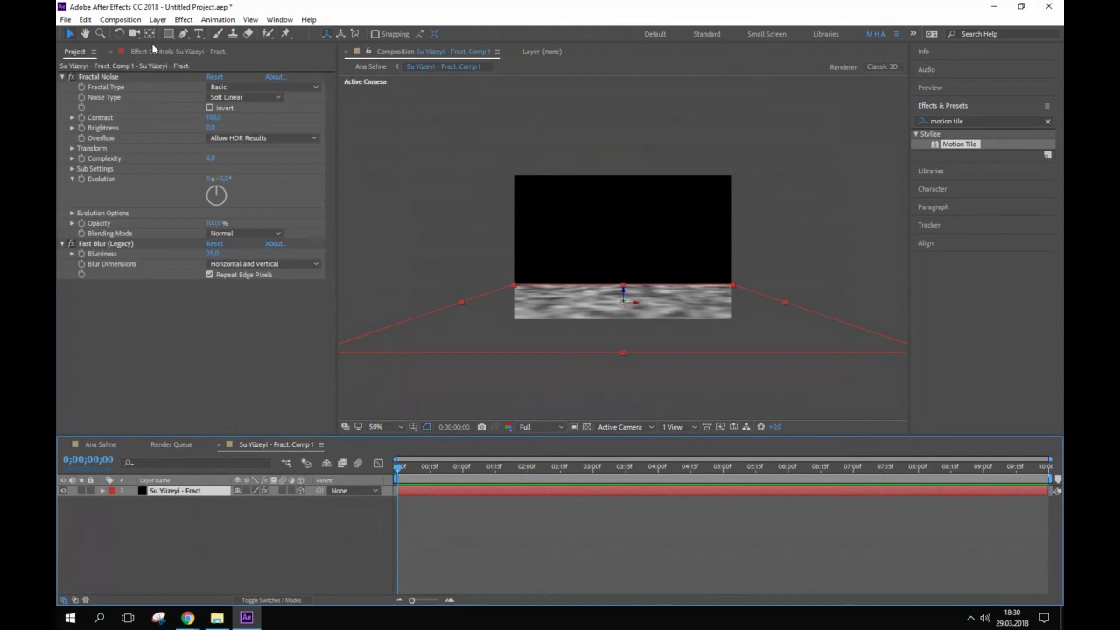
pyautogui.click(153, 51)
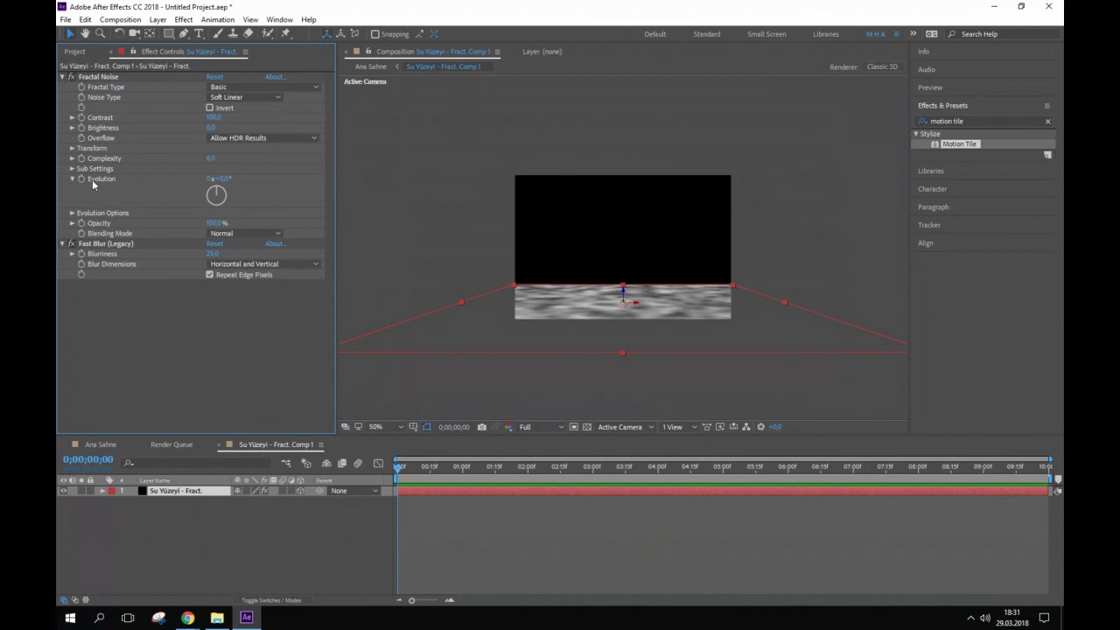
# - Keyframe Fractal Noise Evolution at the start and a new value near 7 s, then return to Ana Sahne
pyautogui.click(79, 183)
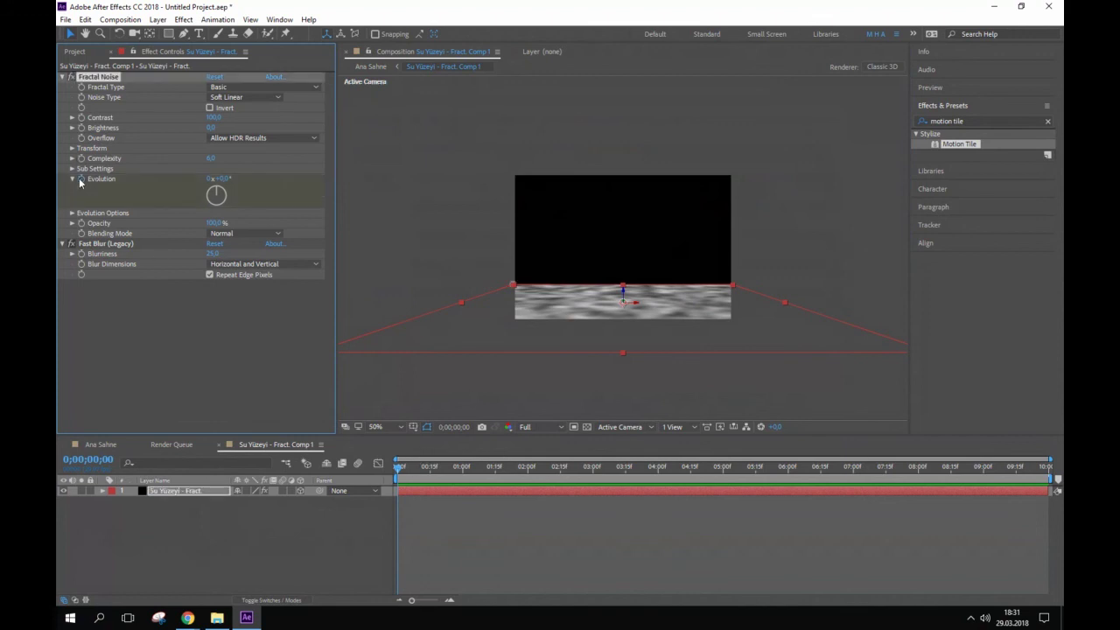
pyautogui.click(83, 180)
pyautogui.moveTo(398, 473); pyautogui.dragTo(874, 502)
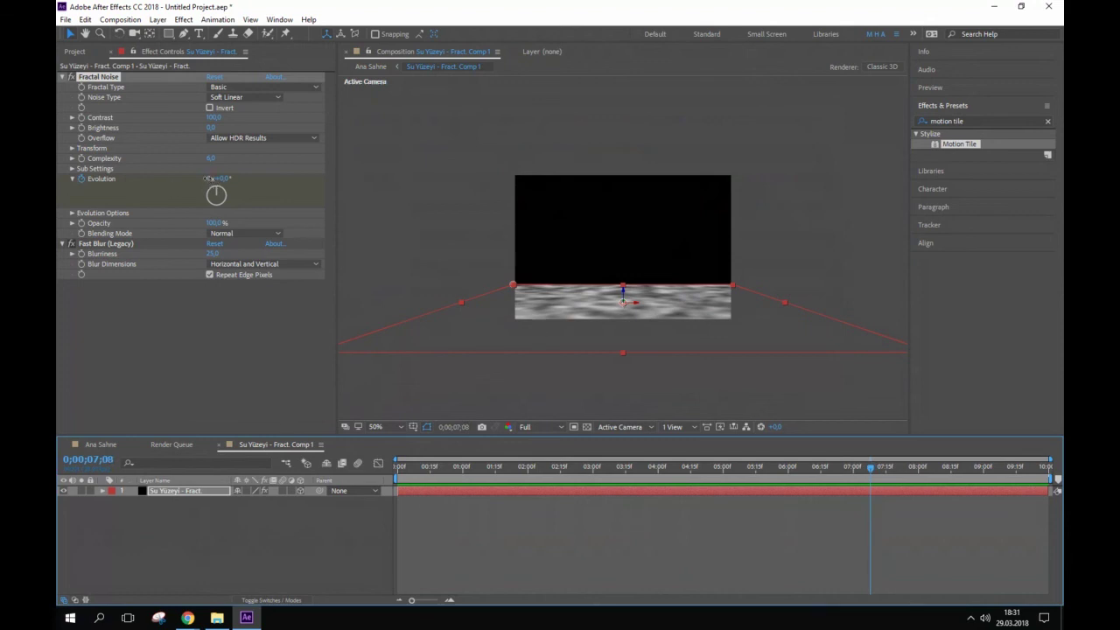
pyautogui.click(209, 178)
pyautogui.press('Return')
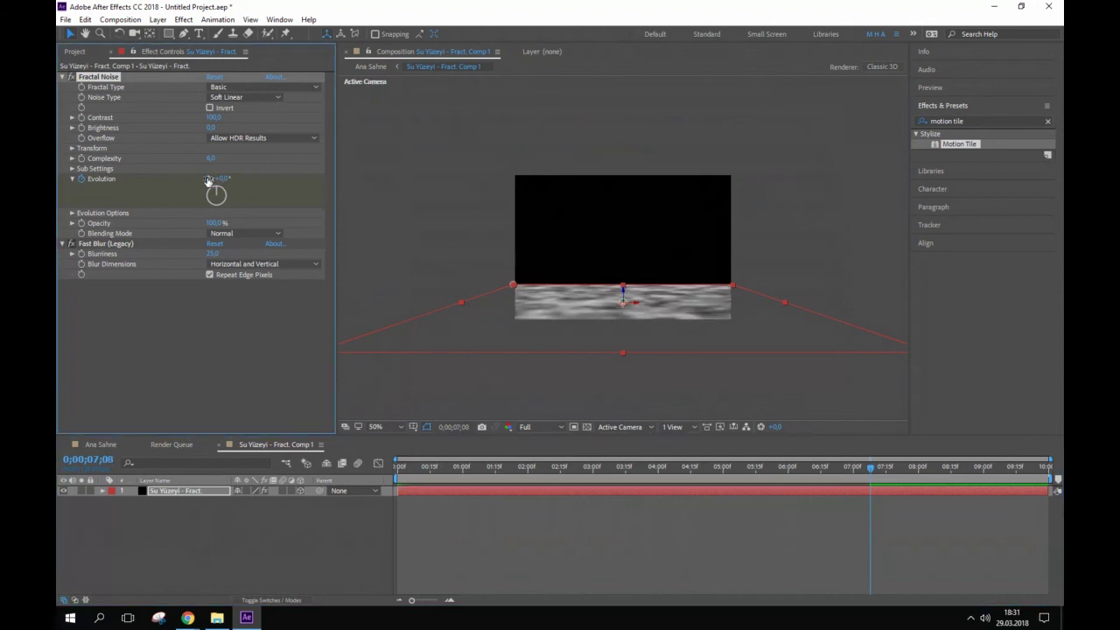
pyautogui.moveTo(870, 473); pyautogui.dragTo(384, 503)
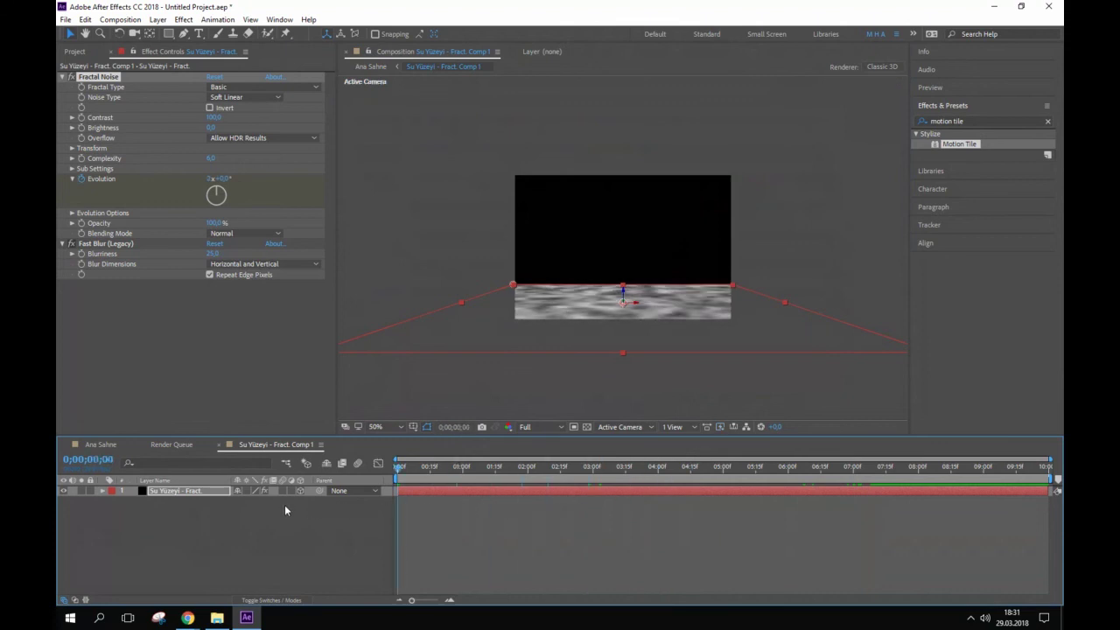
pyautogui.click(105, 445)
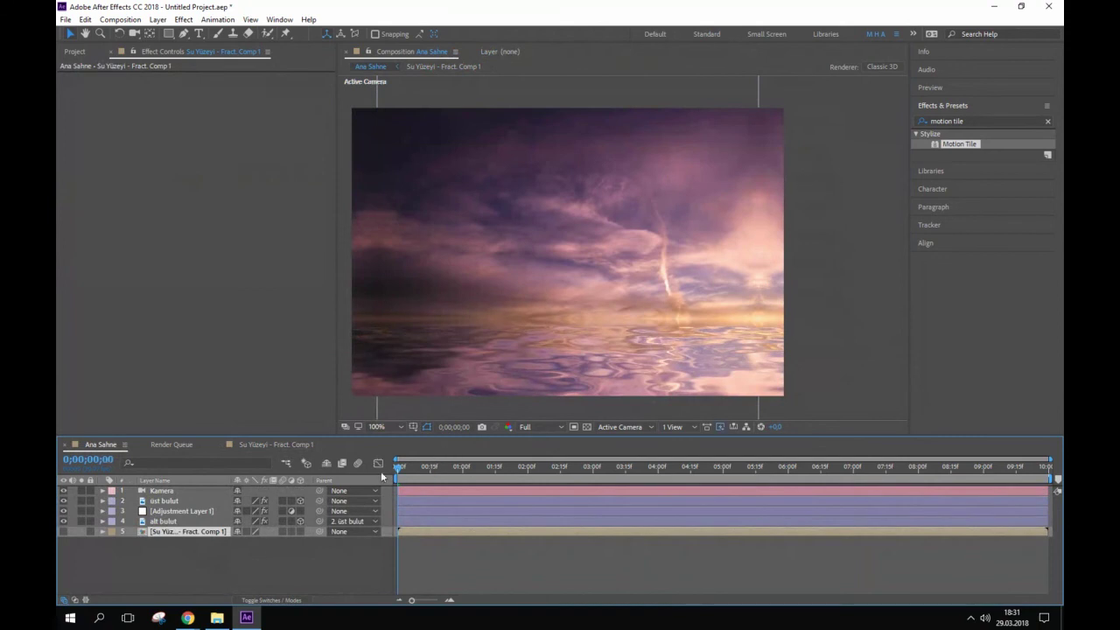
# - Preview the animation and return to the first frame
pyautogui.press('space')
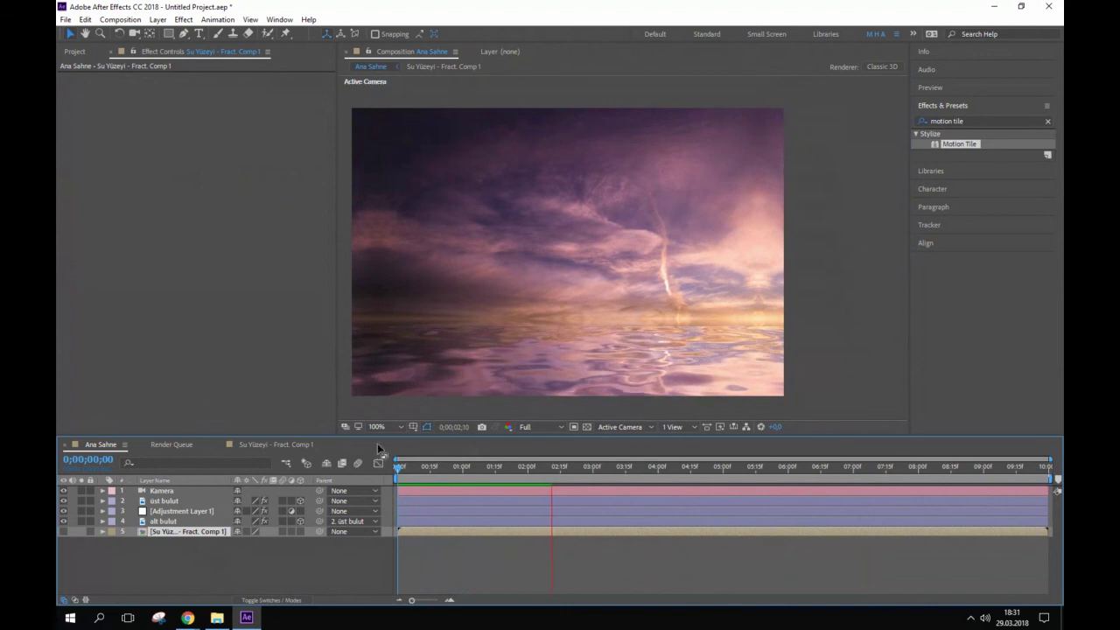
pyautogui.press('space')
pyautogui.press('Home')
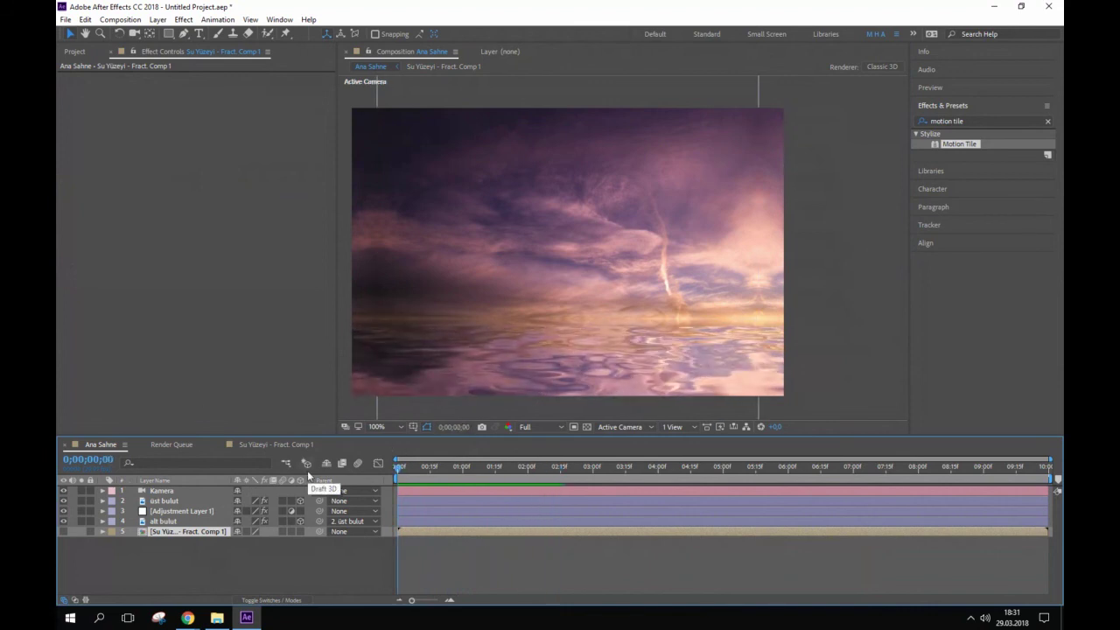
# - Apply a Tint effect from Effects & Presets to the alt bulut layer
pyautogui.click(163, 523)
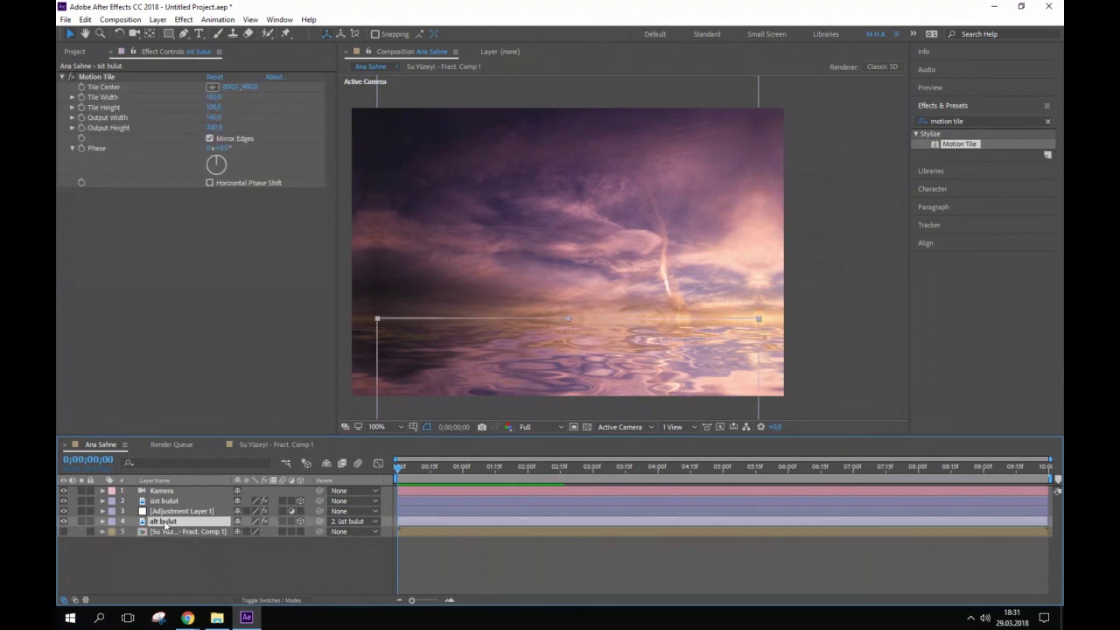
pyautogui.click(981, 121)
pyautogui.write('t')
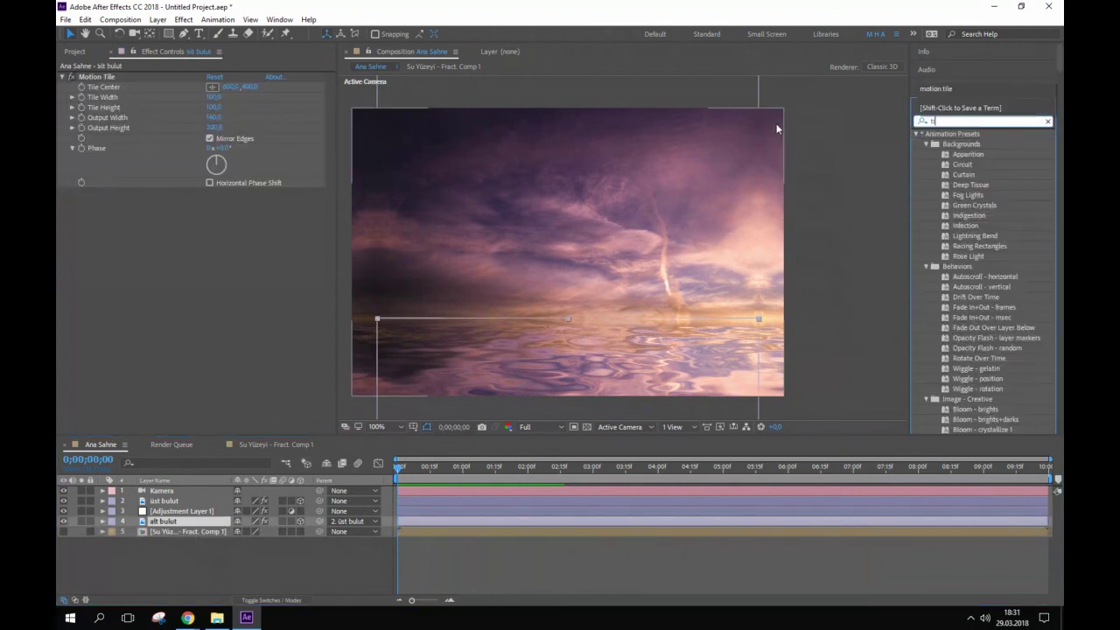
pyautogui.write('int')
pyautogui.moveTo(957, 175)
pyautogui.mouseDown()
pyautogui.moveTo(925, 173)
pyautogui.moveTo(176, 523)
pyautogui.mouseUp()
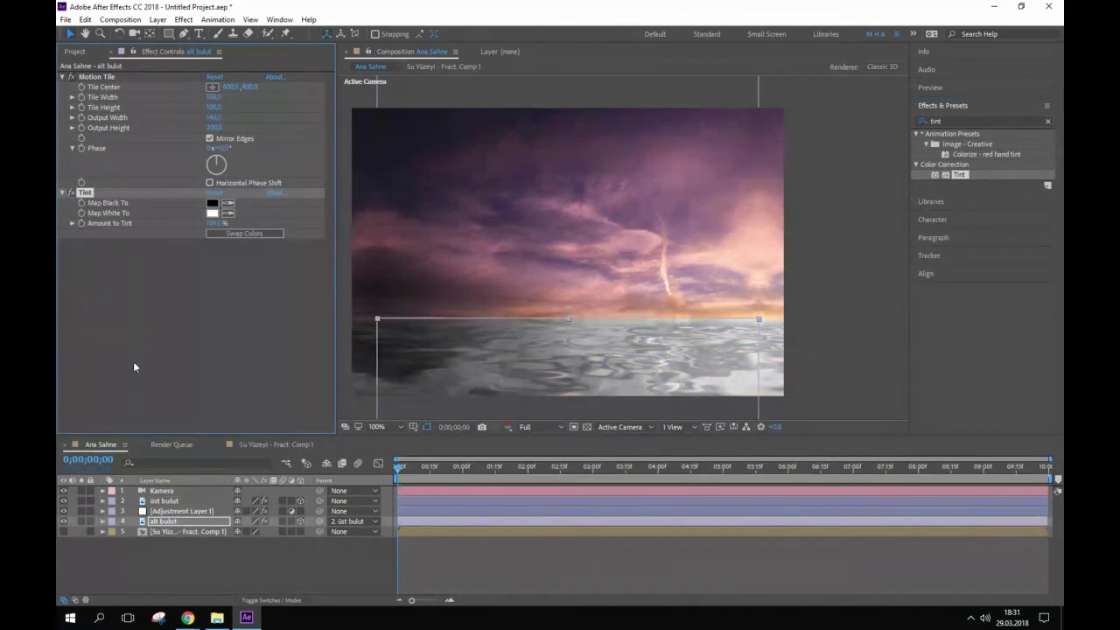
# - Lower the Tint's Amount to Tint to 33%
pyautogui.moveTo(229, 223); pyautogui.dragTo(205, 225)
pyautogui.click(212, 224)
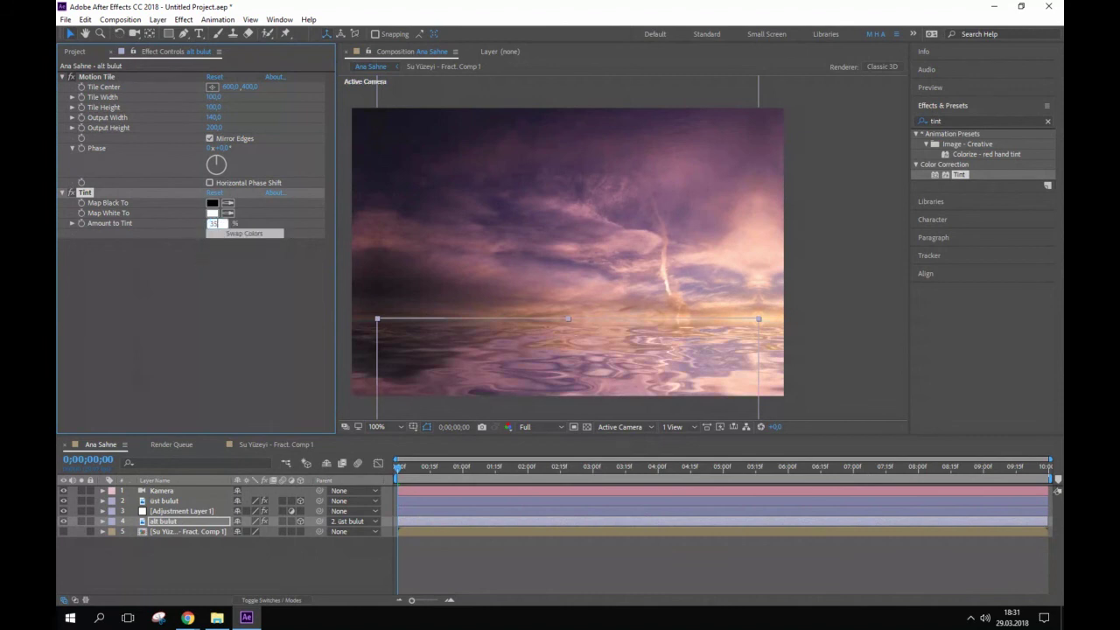
pyautogui.press('Return')
pyautogui.click(846, 263)
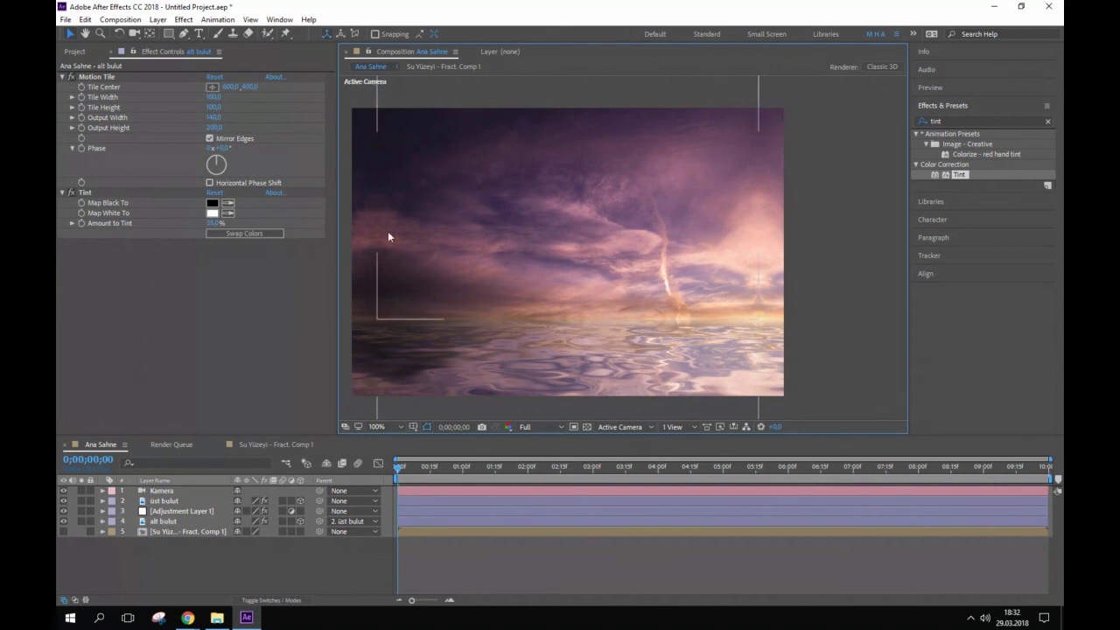
pyautogui.click(211, 223)
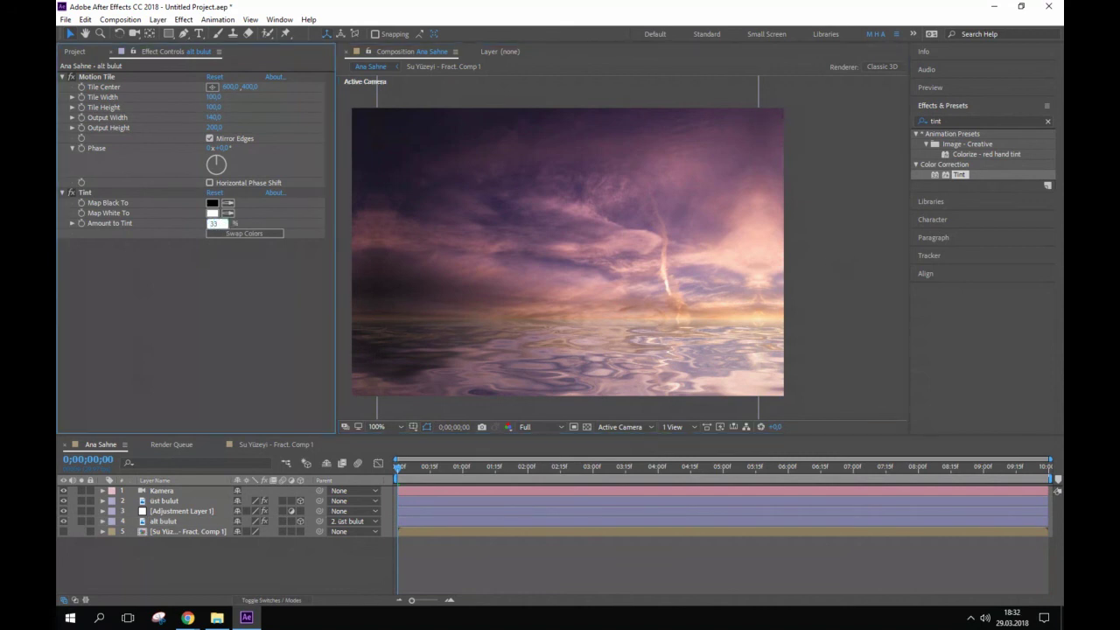
pyautogui.press('Return')
pyautogui.click(893, 327)
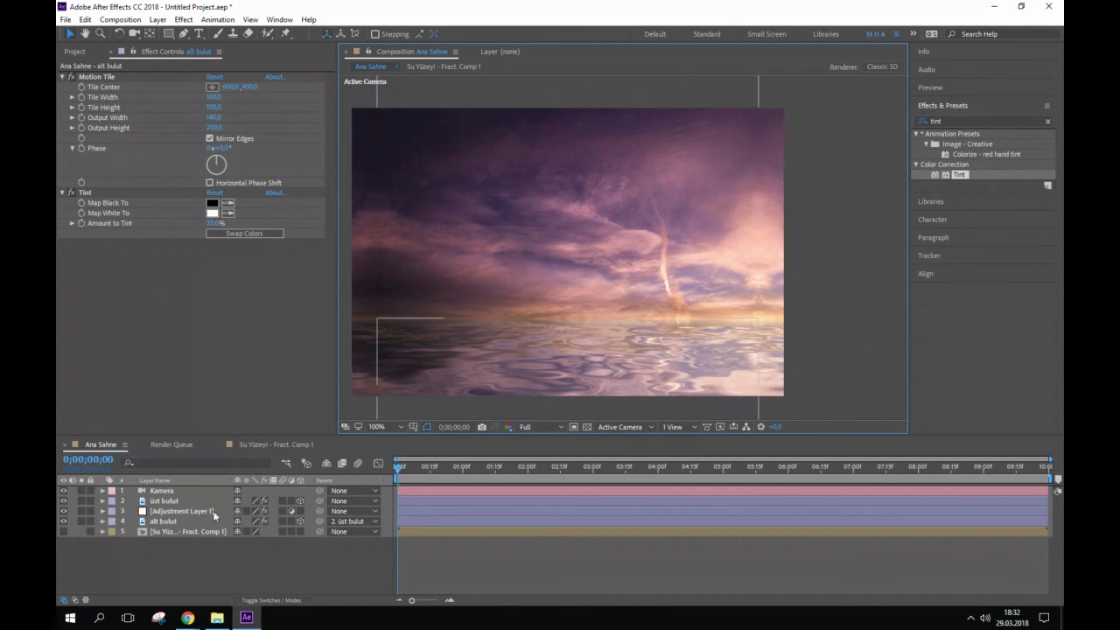
pyautogui.click(503, 476)
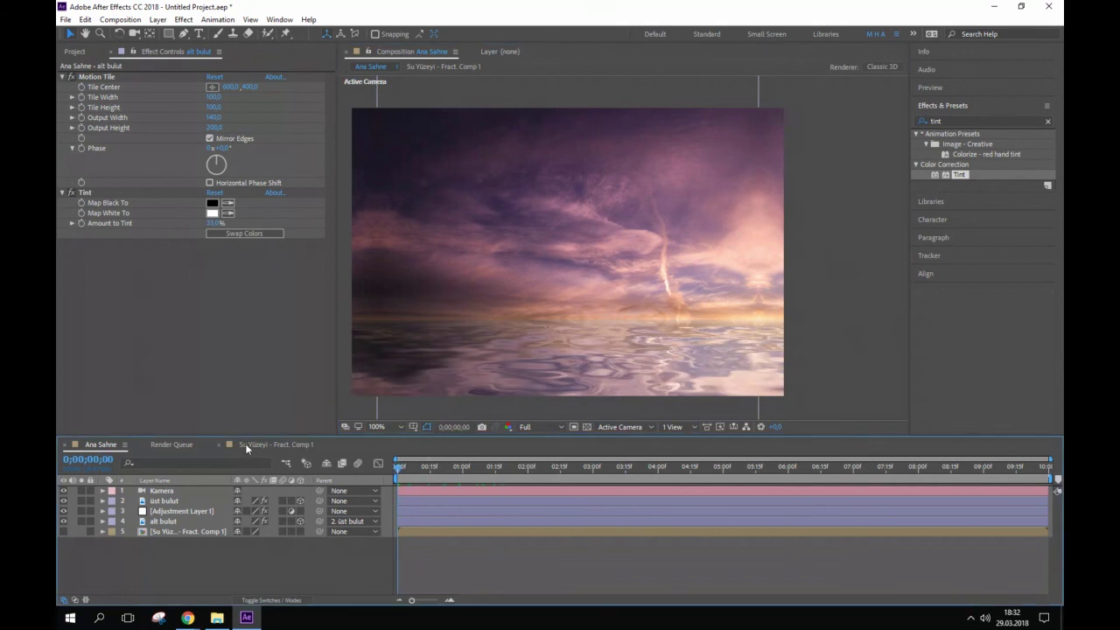
# - Set a Point of Interest keyframe on the Kamera camera and adjust its Z depth
pyautogui.click(168, 493)
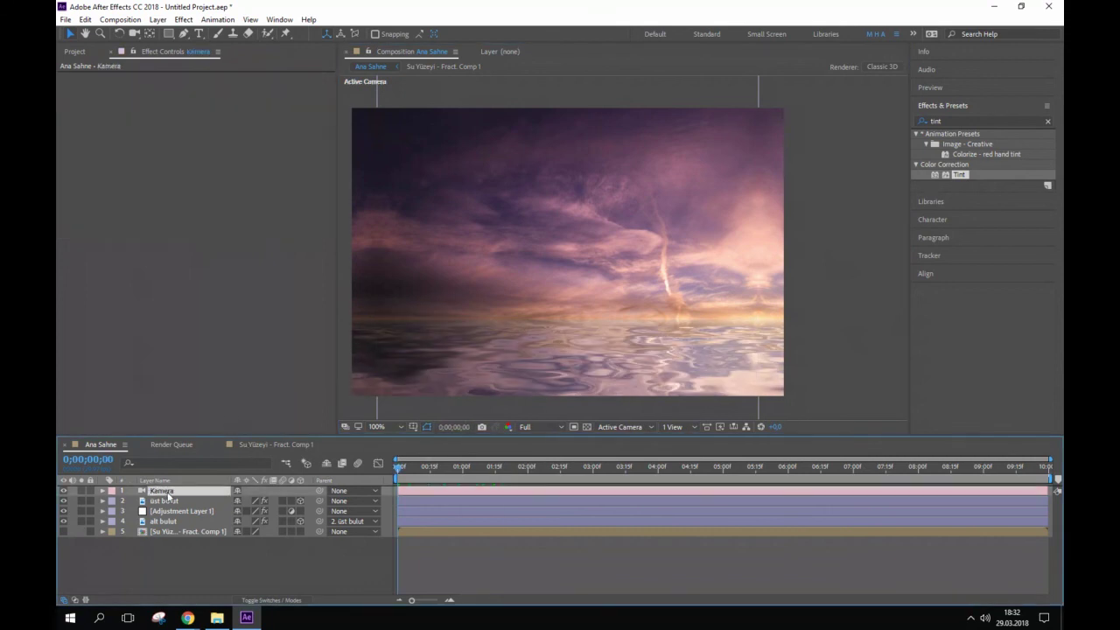
pyautogui.click(103, 491)
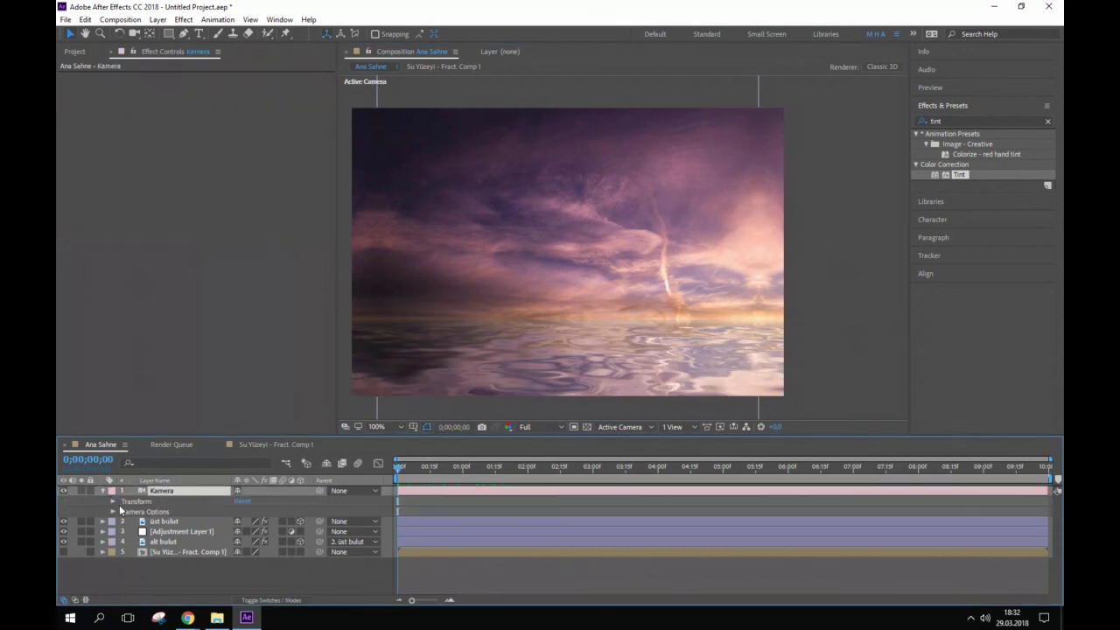
pyautogui.click(113, 502)
pyautogui.click(134, 512)
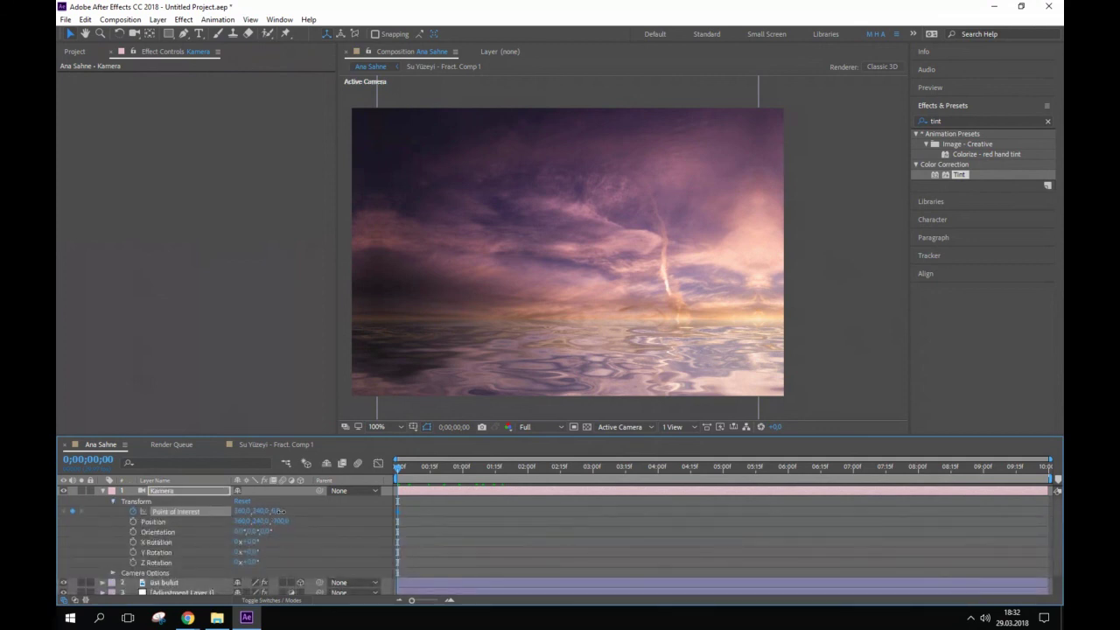
pyautogui.moveTo(267, 511); pyautogui.dragTo(231, 512)
# - Toggle üst bulut's 3D switch off and back on, then reselect the Kamera layer
pyautogui.click(842, 273)
pyautogui.click(574, 229)
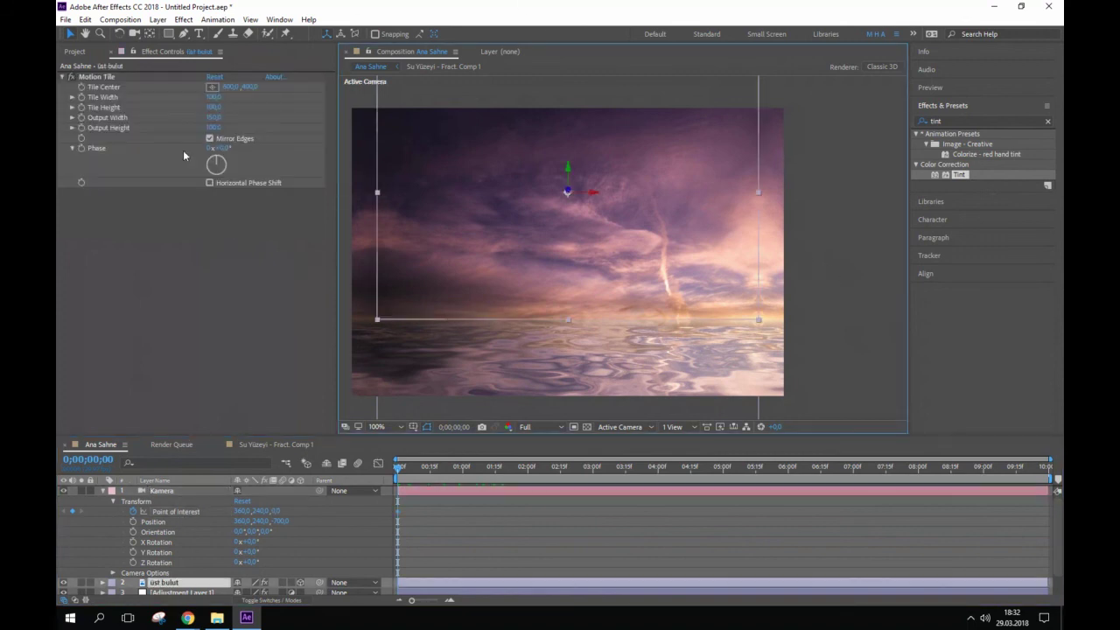
pyautogui.click(102, 492)
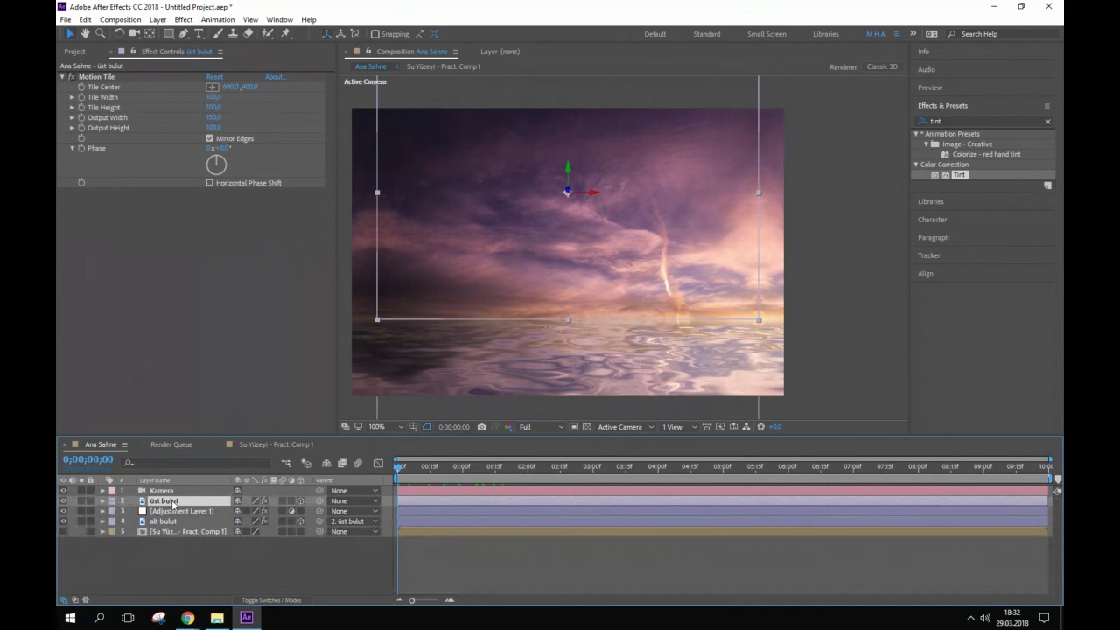
pyautogui.click(302, 505)
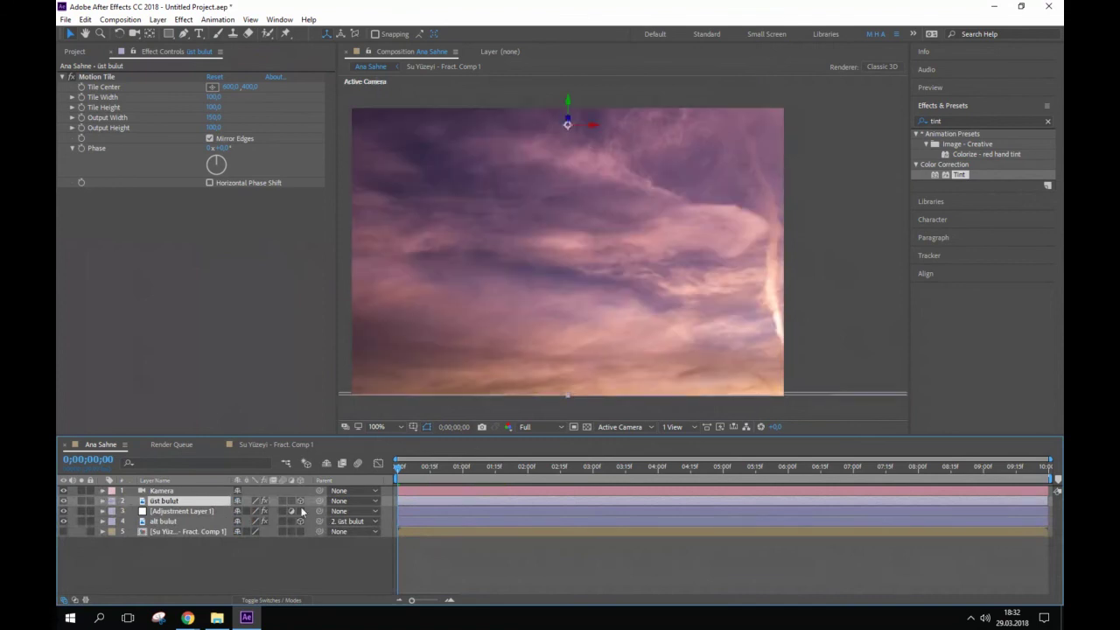
pyautogui.click(301, 505)
pyautogui.click(300, 505)
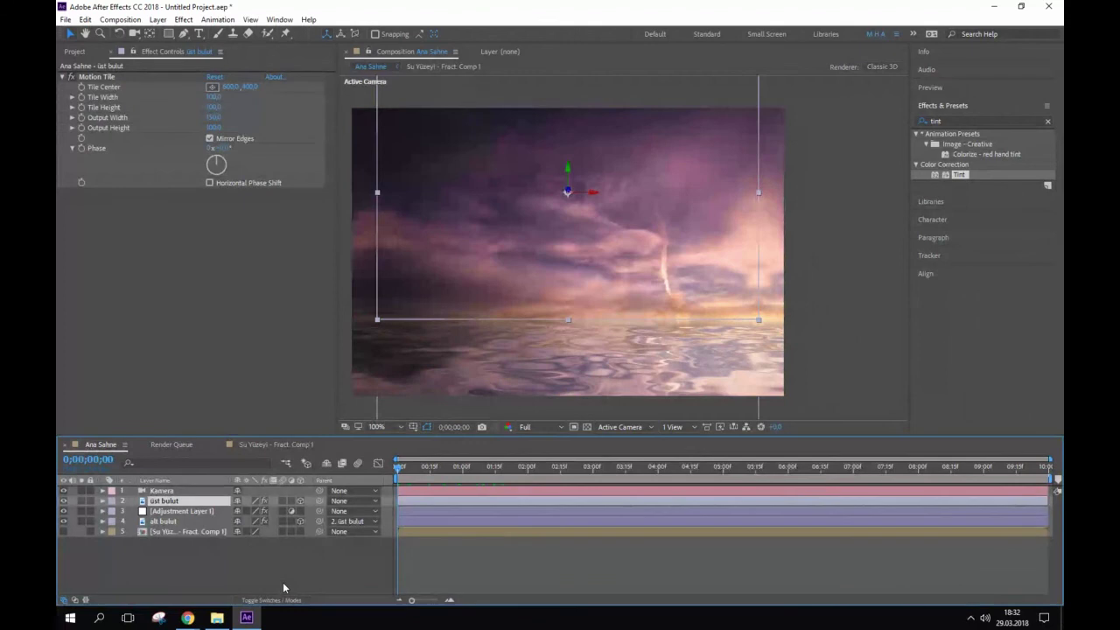
pyautogui.click(892, 322)
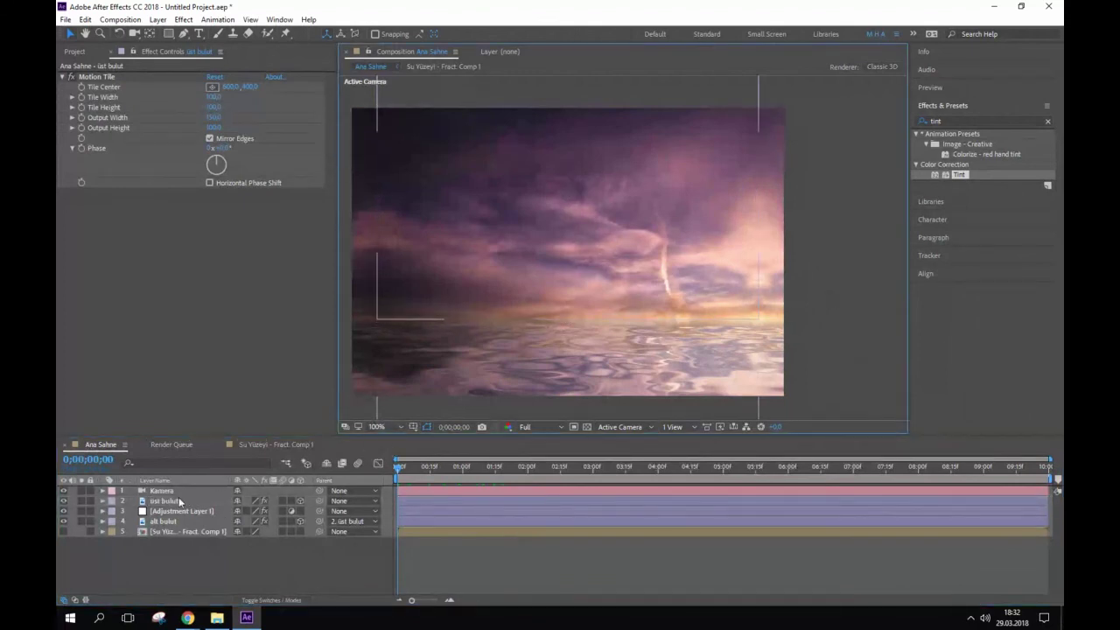
pyautogui.click(165, 501)
pyautogui.click(162, 491)
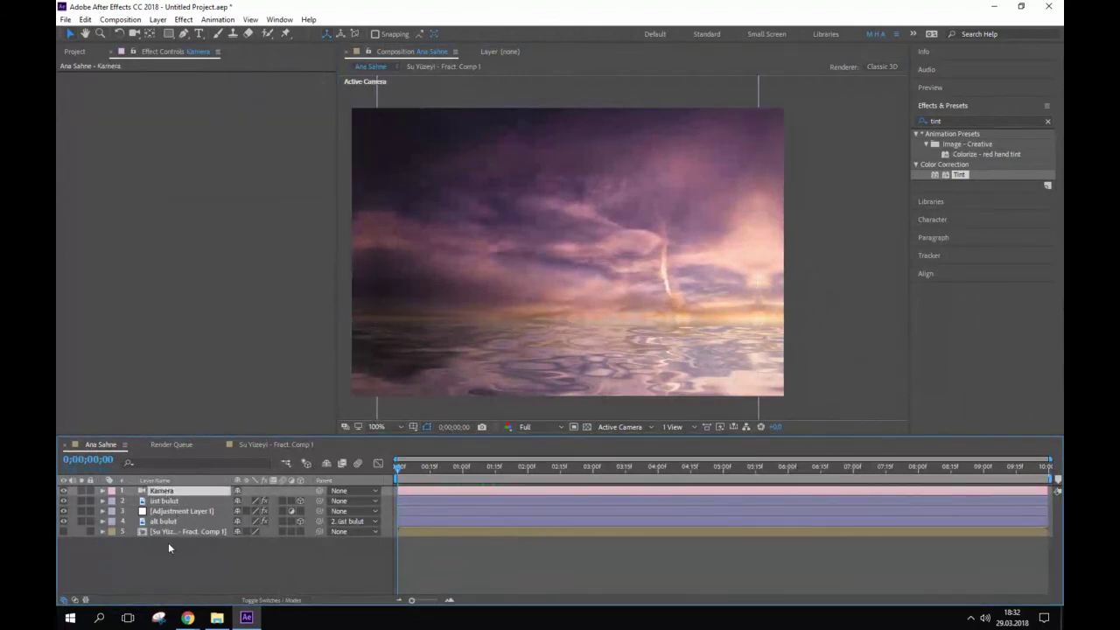
# - Keyframe Kamera Position at the start and push its Z forward at the last frame
pyautogui.press('p')
pyautogui.click(133, 501)
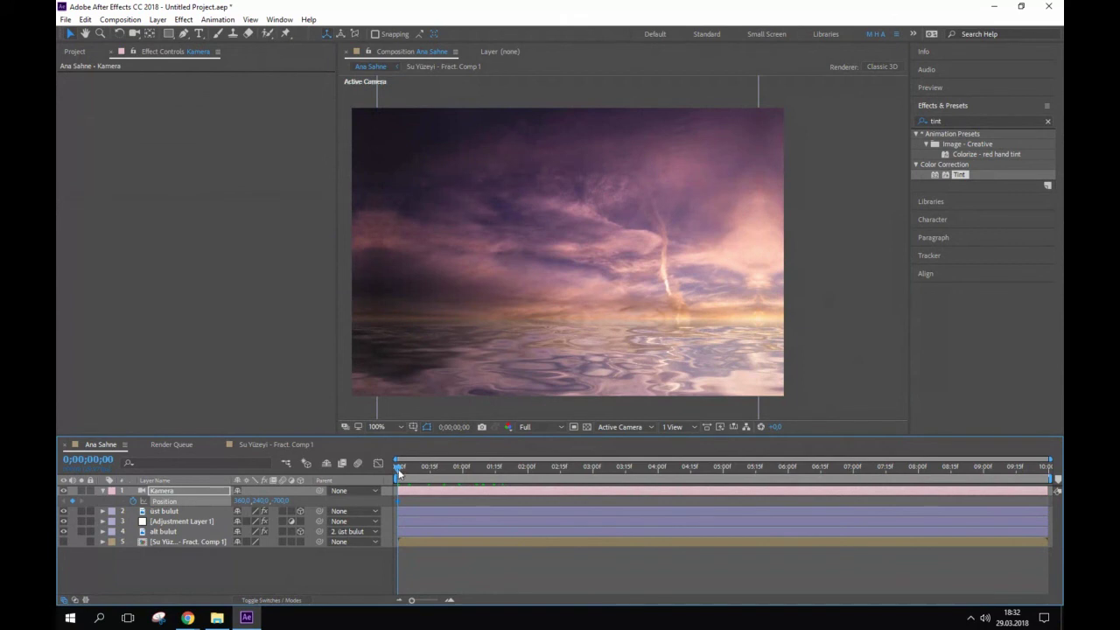
pyautogui.moveTo(395, 471); pyautogui.dragTo(1055, 504)
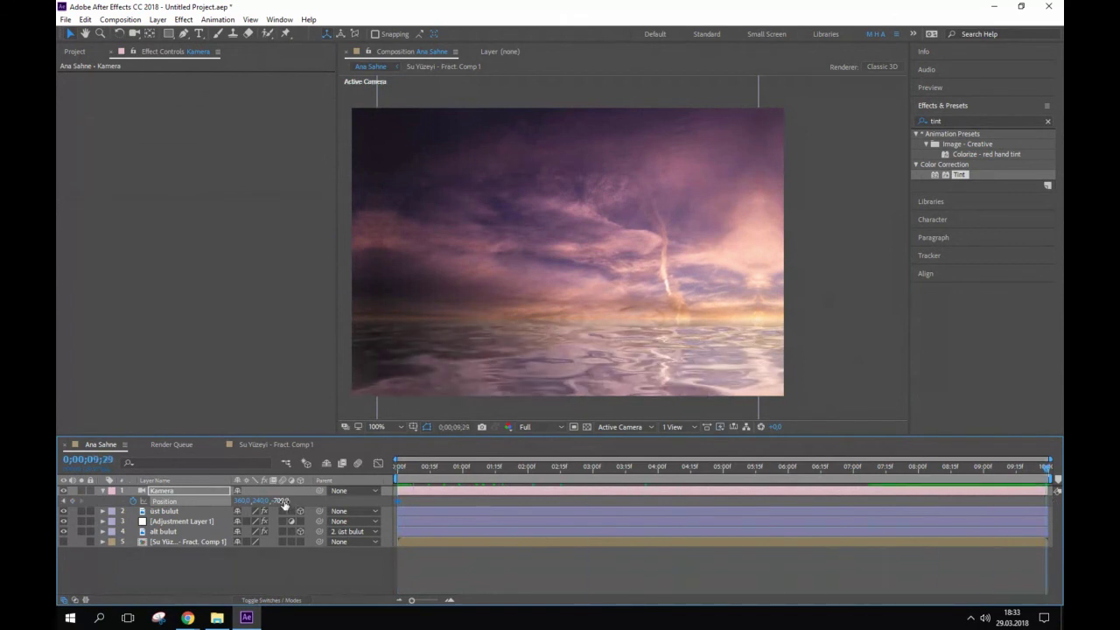
pyautogui.moveTo(282, 501); pyautogui.dragTo(322, 506)
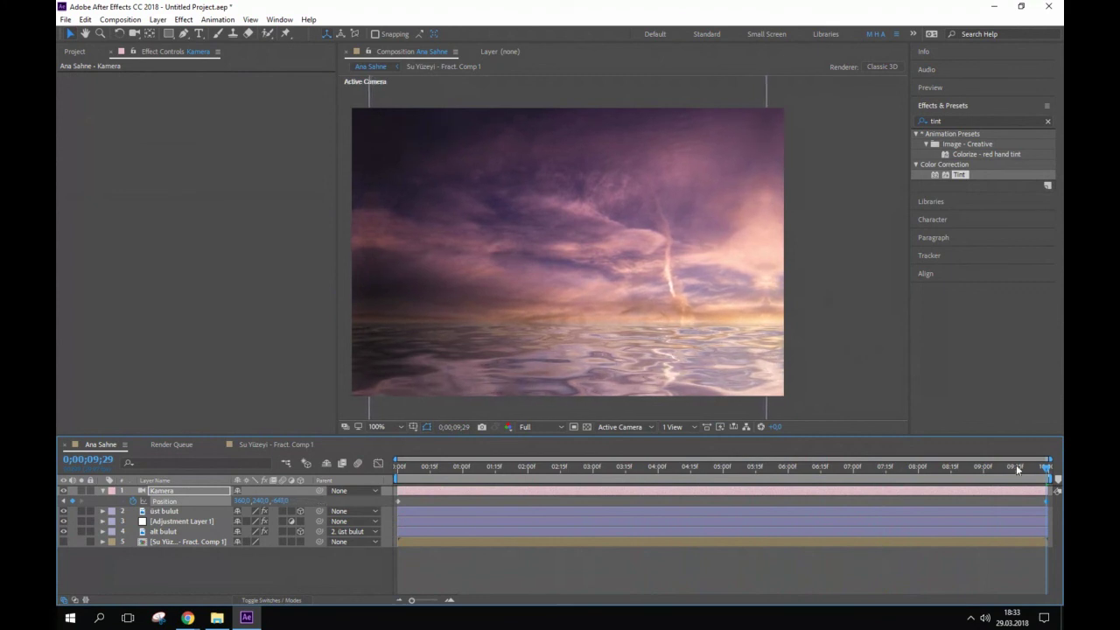
# - Preview the camera move from the beginning
pyautogui.press('space')
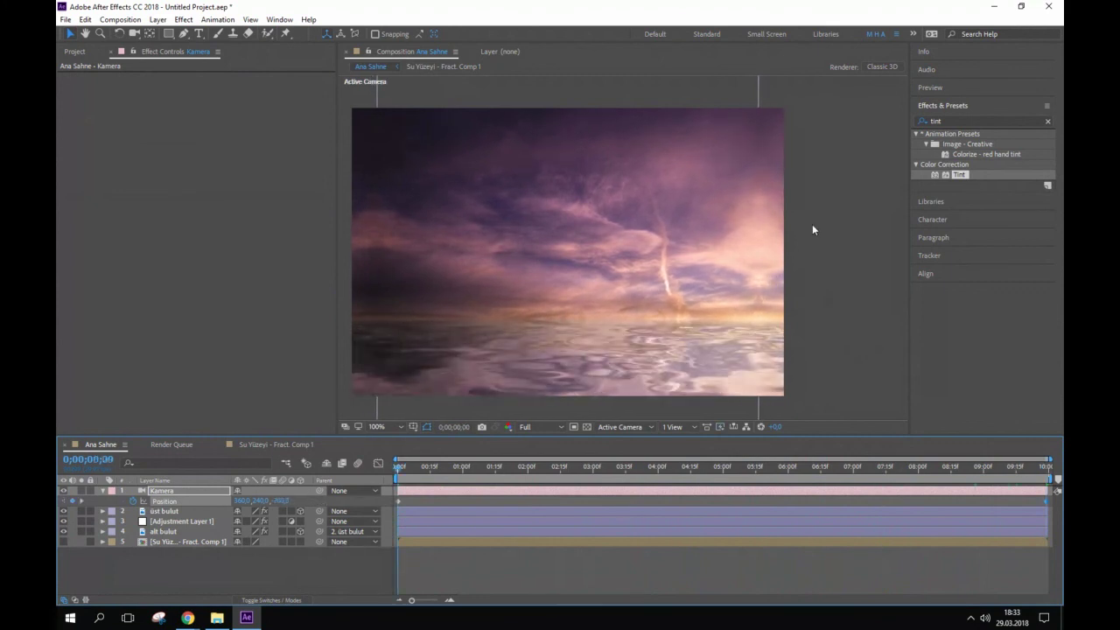
pyautogui.click(841, 227)
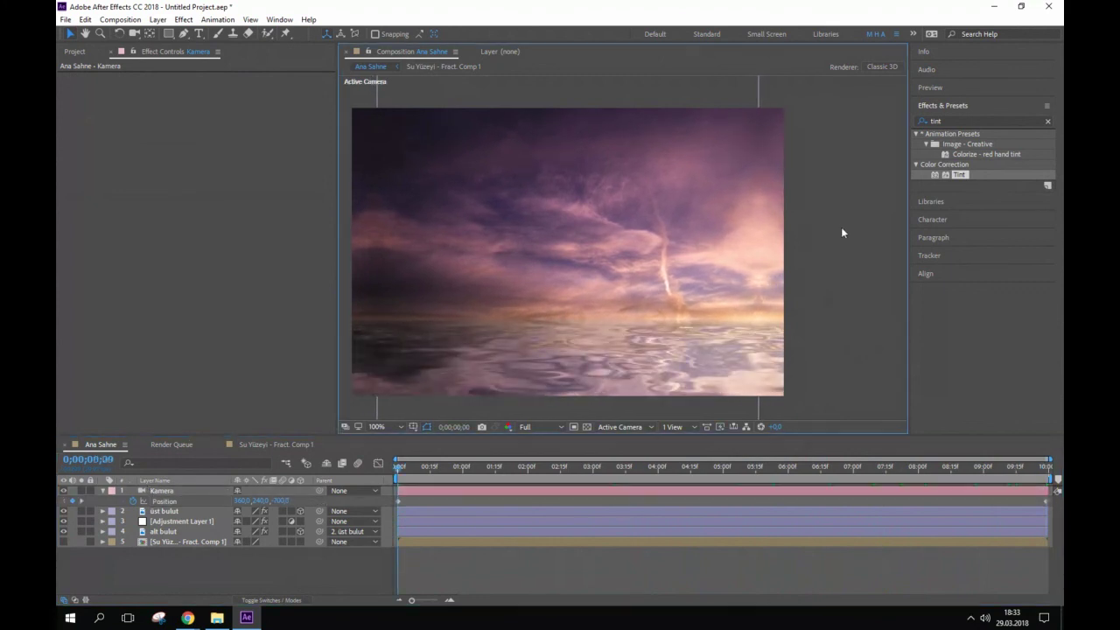
pyautogui.press('space')
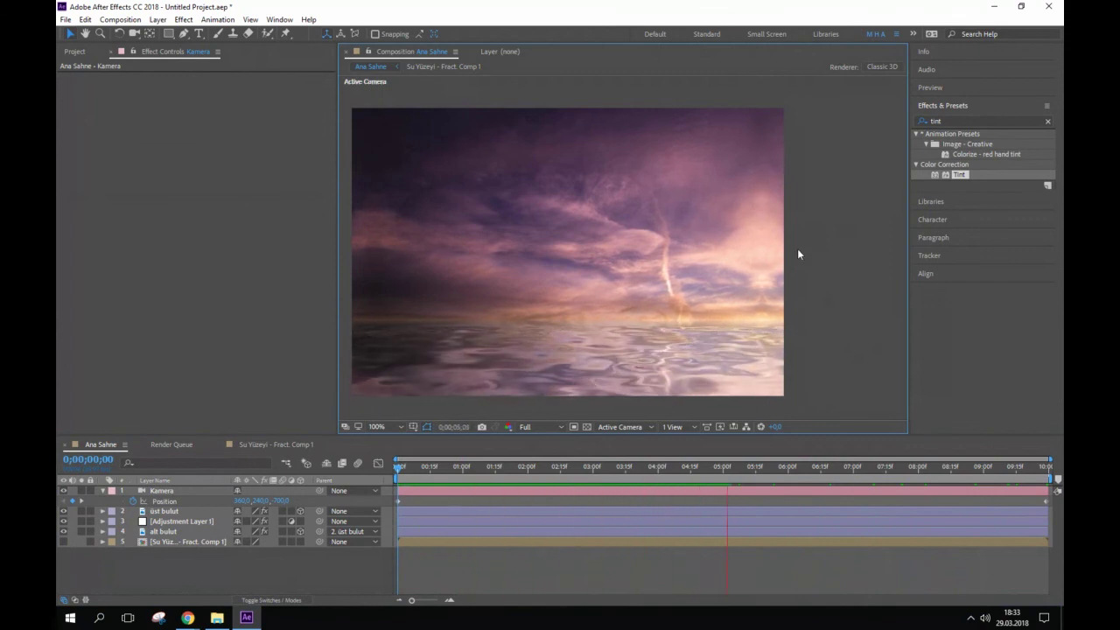
pyautogui.press('space')
# - Add Ana Sahne to the Render Queue as Ana Sahne.avi and start rendering
pyautogui.click(120, 19)
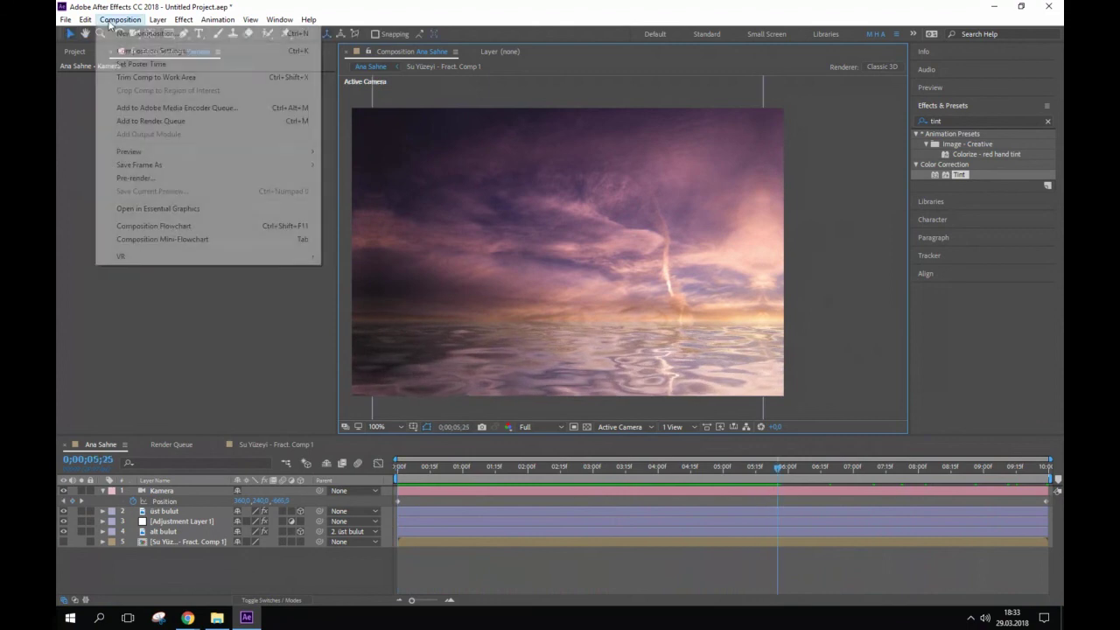
pyautogui.click(158, 121)
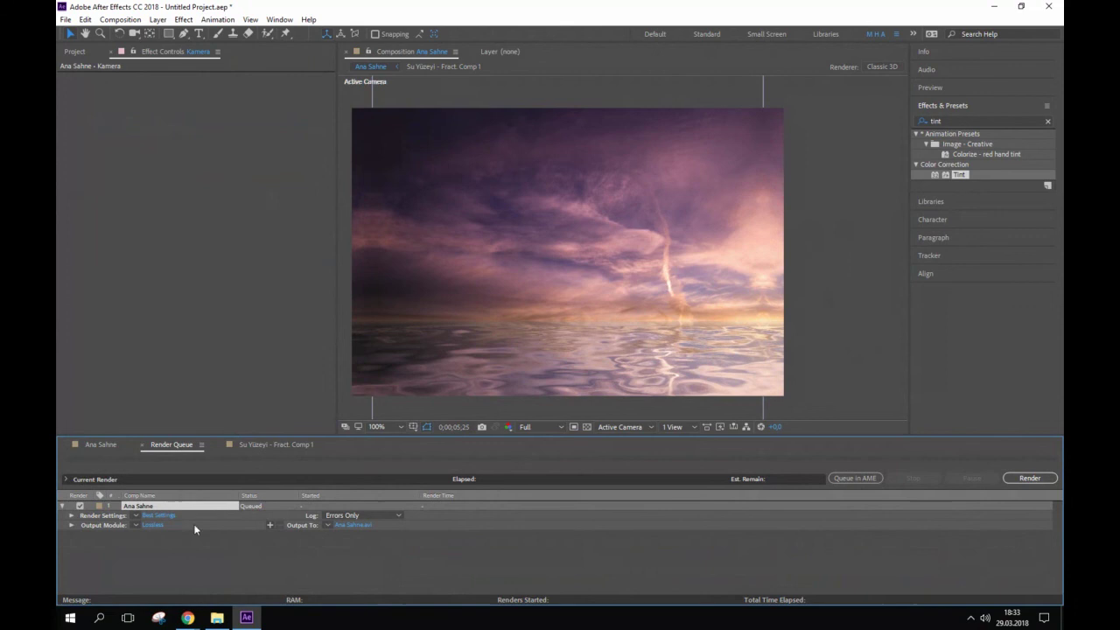
pyautogui.click(327, 525)
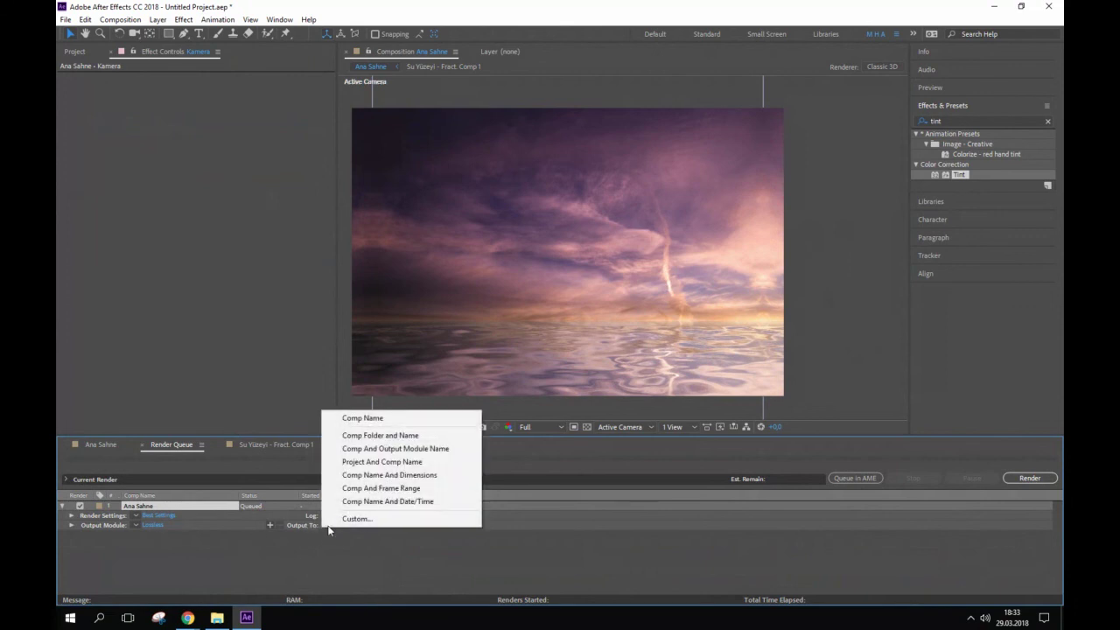
pyautogui.click(1030, 478)
# - Open the rendered file 1 from the desktop in Media Player Classic and play it full screen
pyautogui.press('super+d')
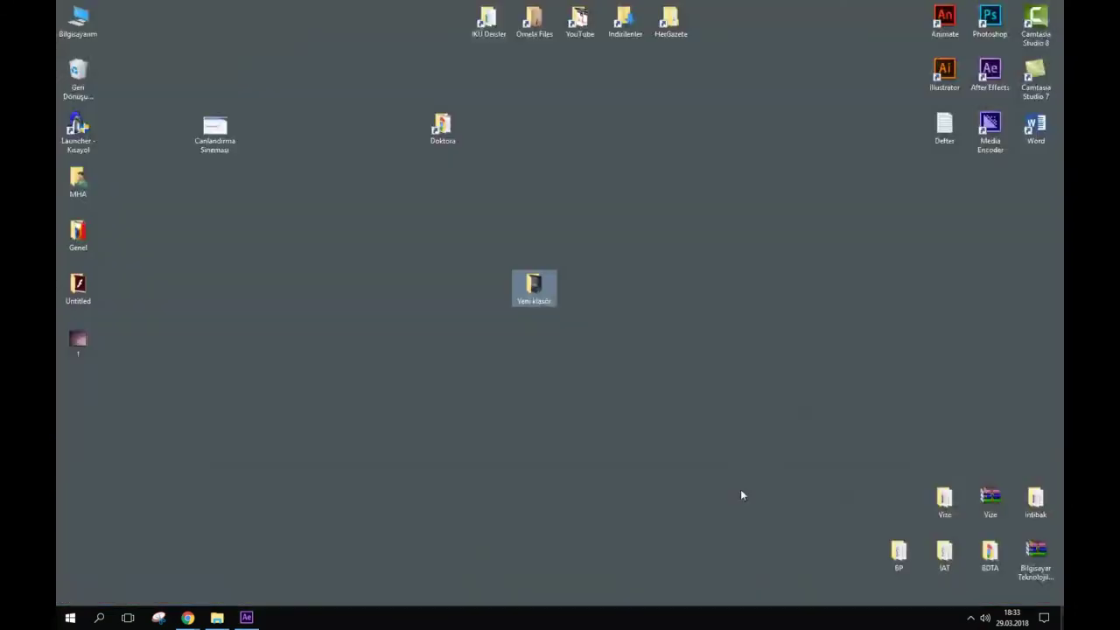
pyautogui.doubleClick(78, 341)
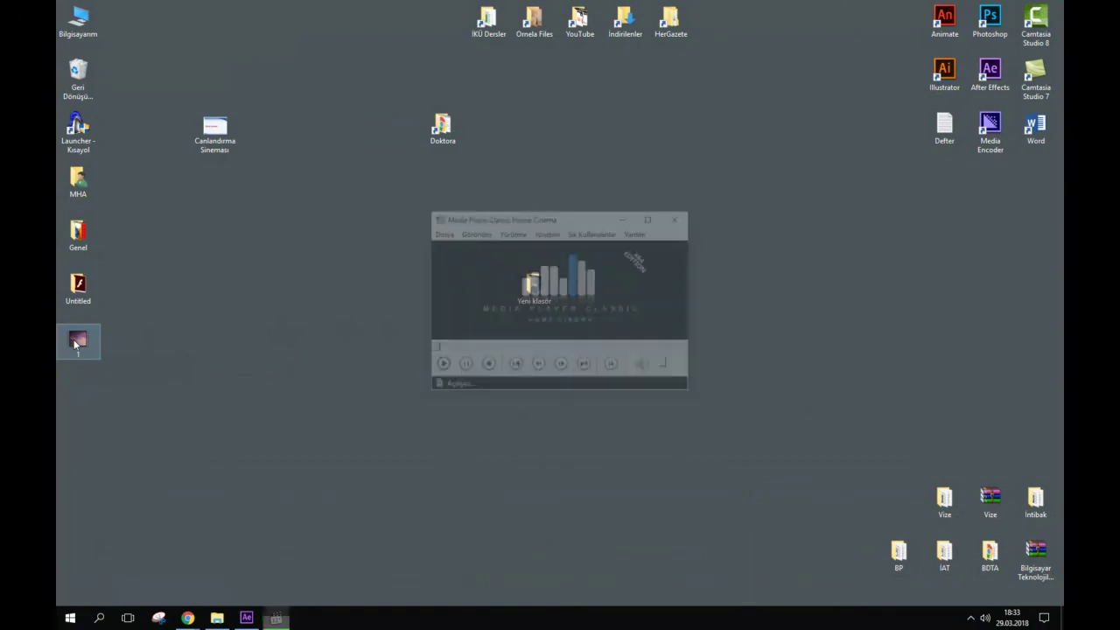
pyautogui.doubleClick(464, 332)
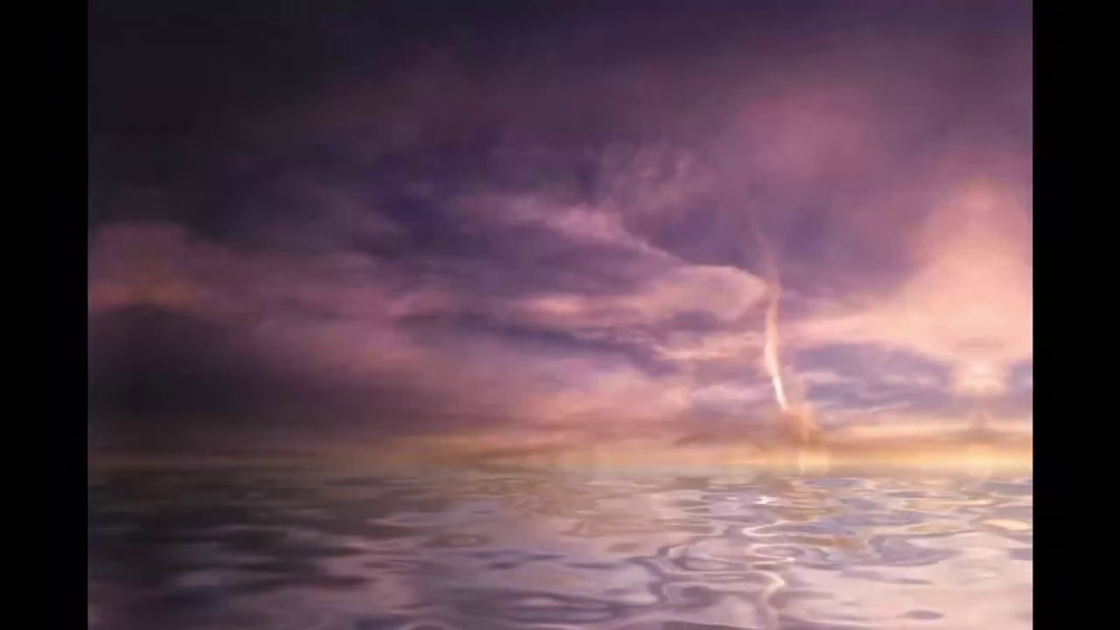